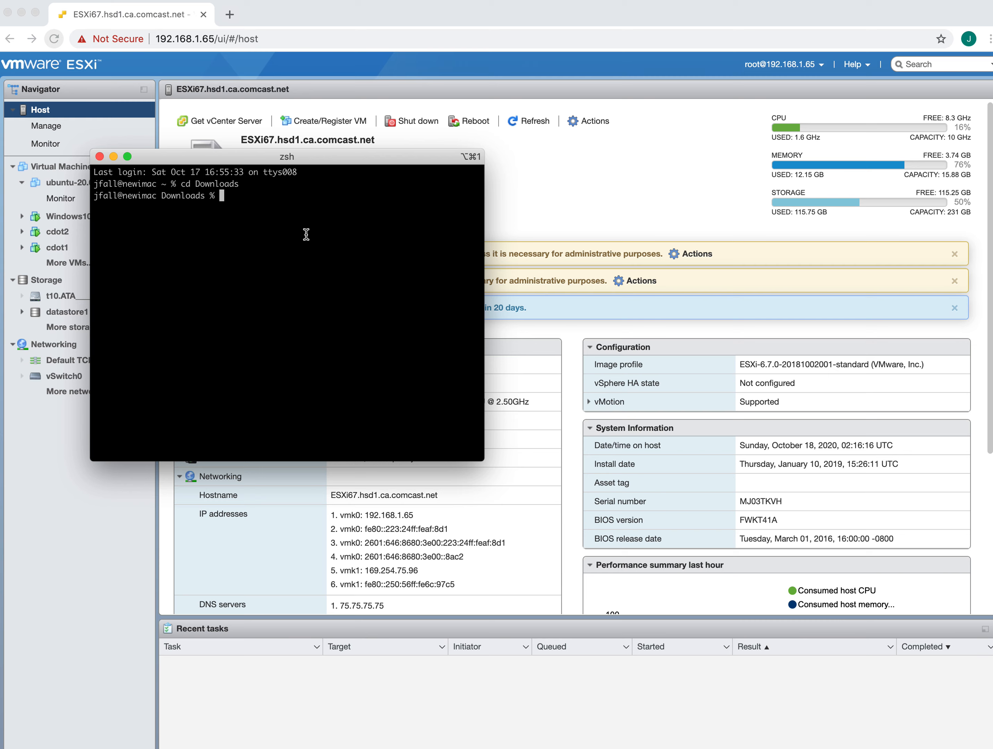
# List the .tar files in the Downloads folder, and enlarge the terminal window and its text for easier reading
pyautogui.write('ls *.tar')
pyautogui.press('Return')
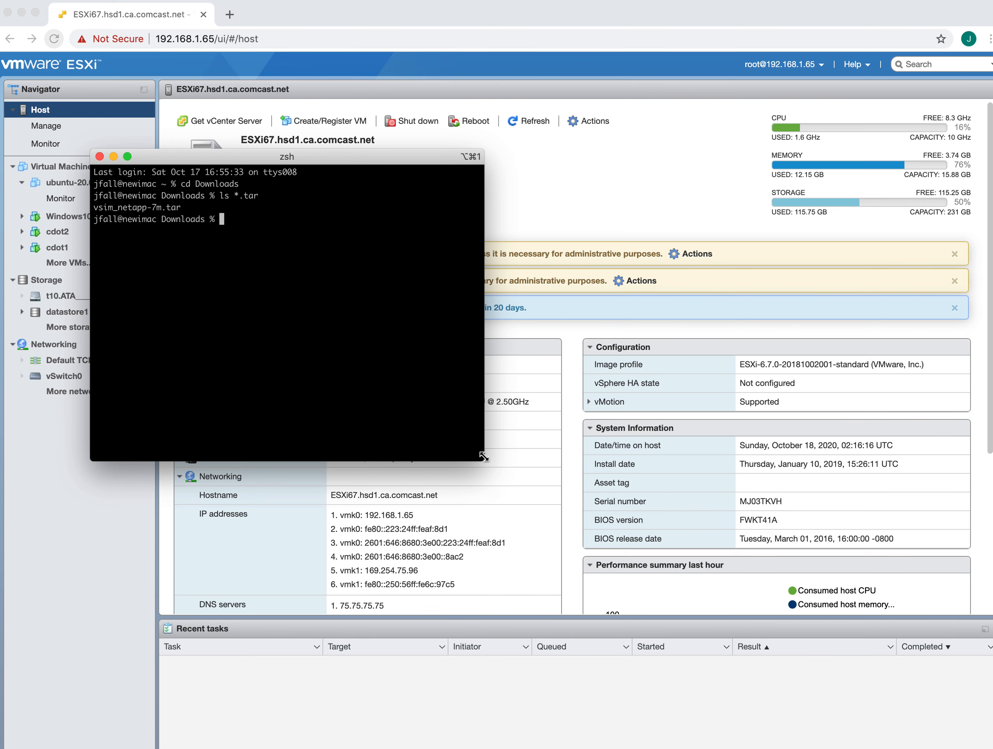
pyautogui.moveTo(483, 461); pyautogui.dragTo(986, 595)
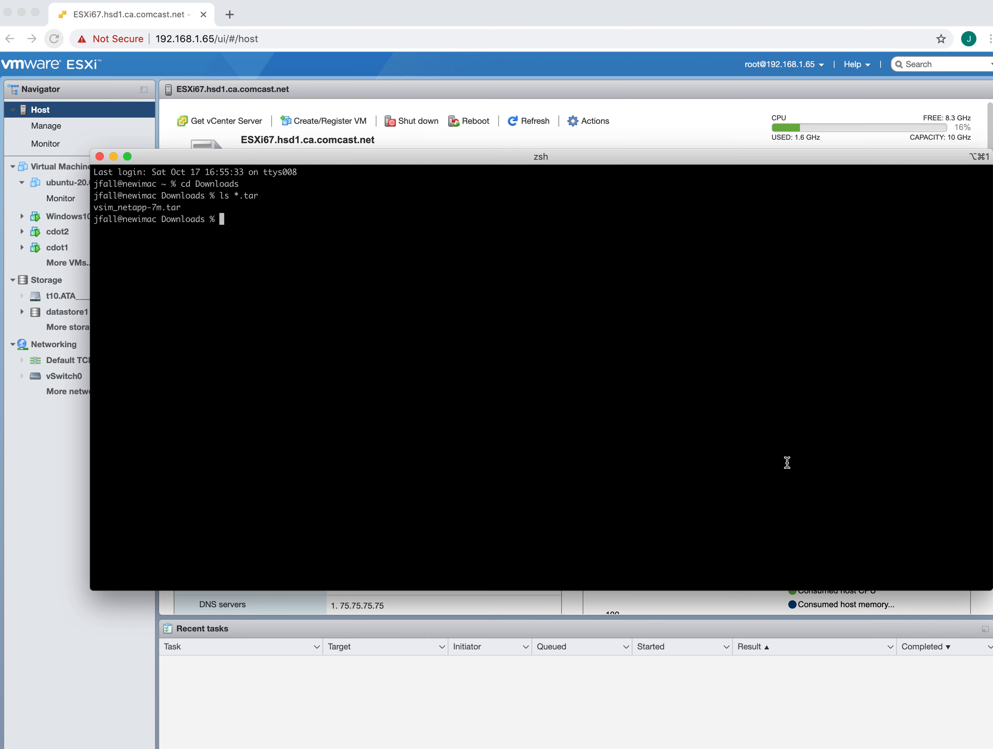
pyautogui.press('super+plus')
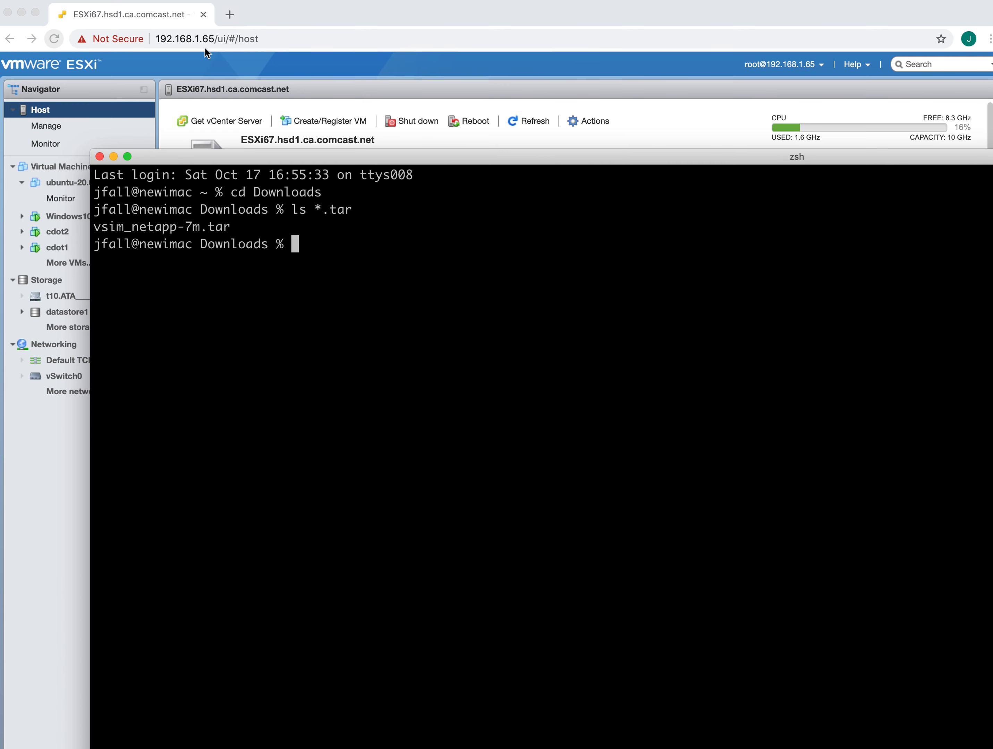
pyautogui.moveTo(328, 157); pyautogui.dragTo(292, 119)
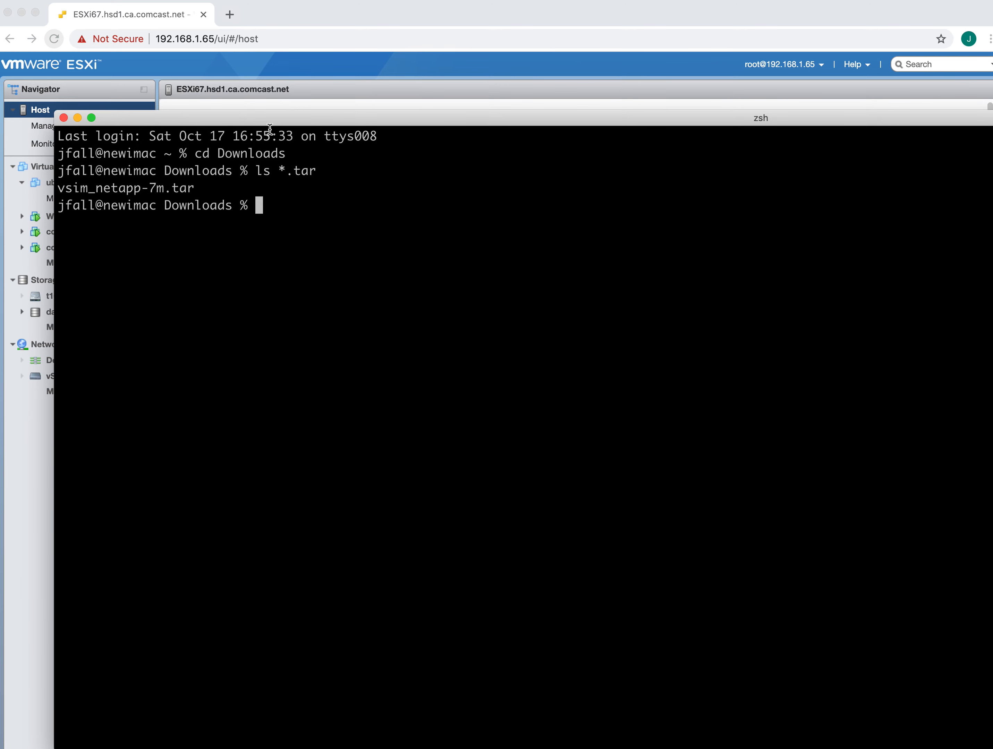
# Copy "vsim_netapp-7m." from the terminal listing and switch to the search box of a new Chrome window
pyautogui.moveTo(58, 188); pyautogui.dragTo(177, 186)
pyautogui.press('super+c')
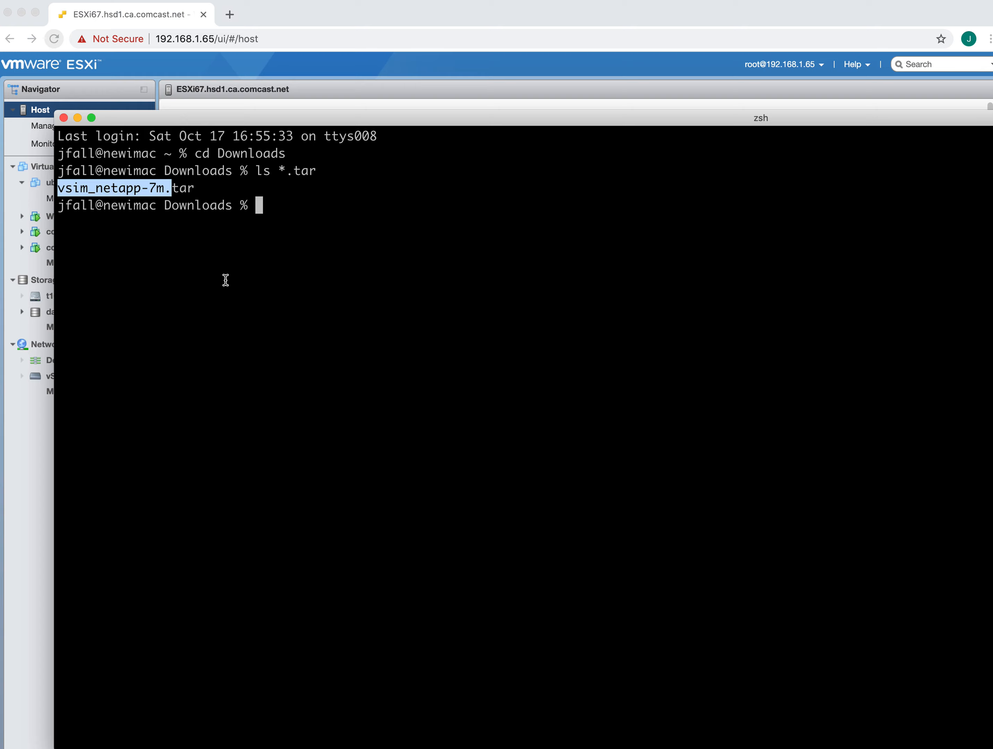
pyautogui.rightClick(18, 748)
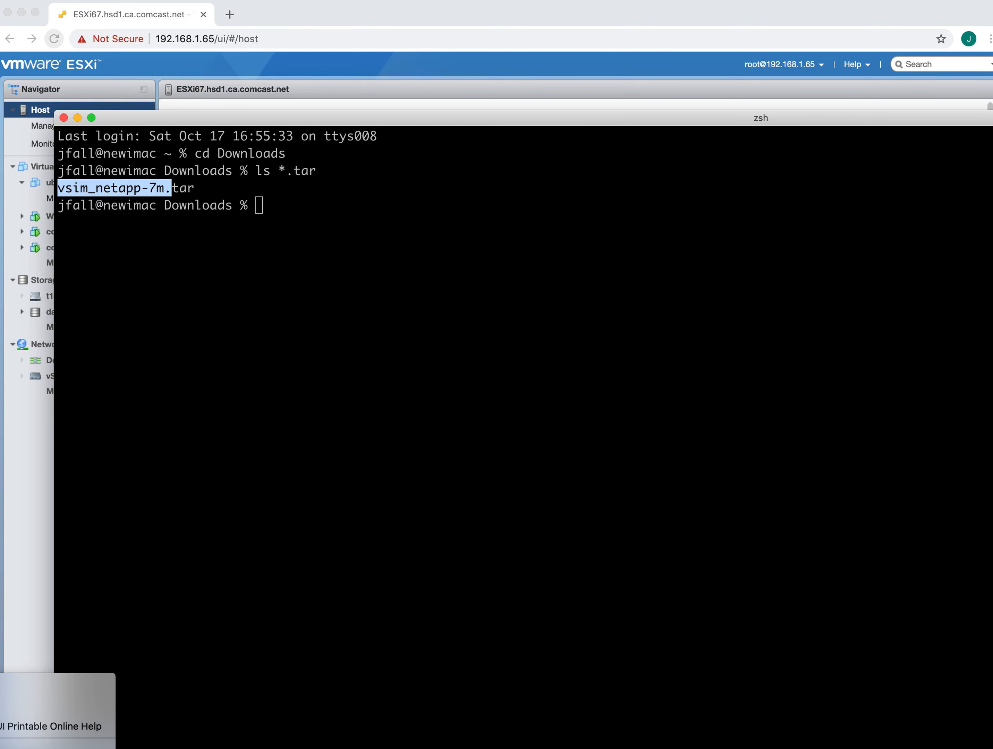
pyautogui.click(27, 746)
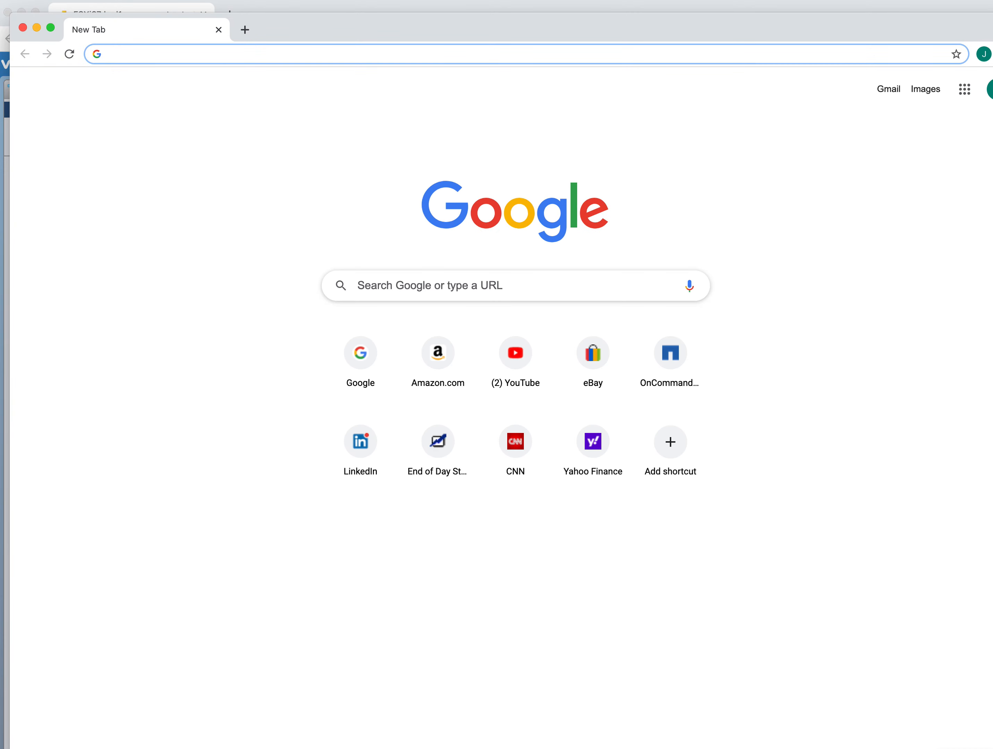
pyautogui.moveTo(297, 24); pyautogui.dragTo(281, 247)
pyautogui.click(458, 505)
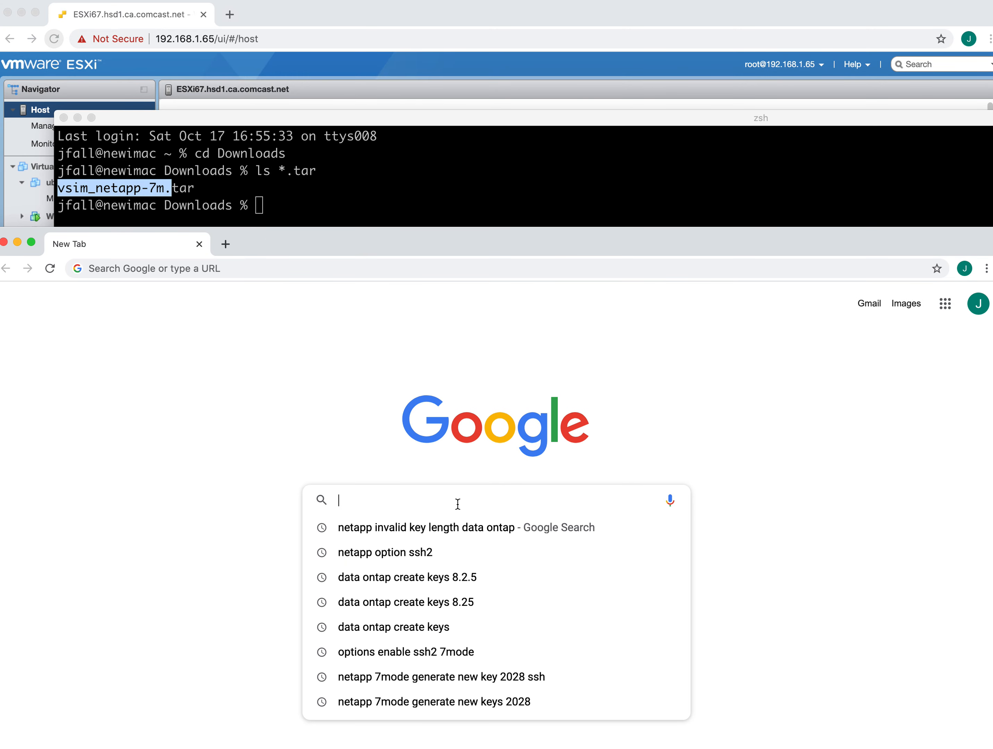
# Search Google for vsim_netapp-7m.tgz, using the copied file name with the extension tgz
pyautogui.press('super+v')
pyautogui.write('.t')
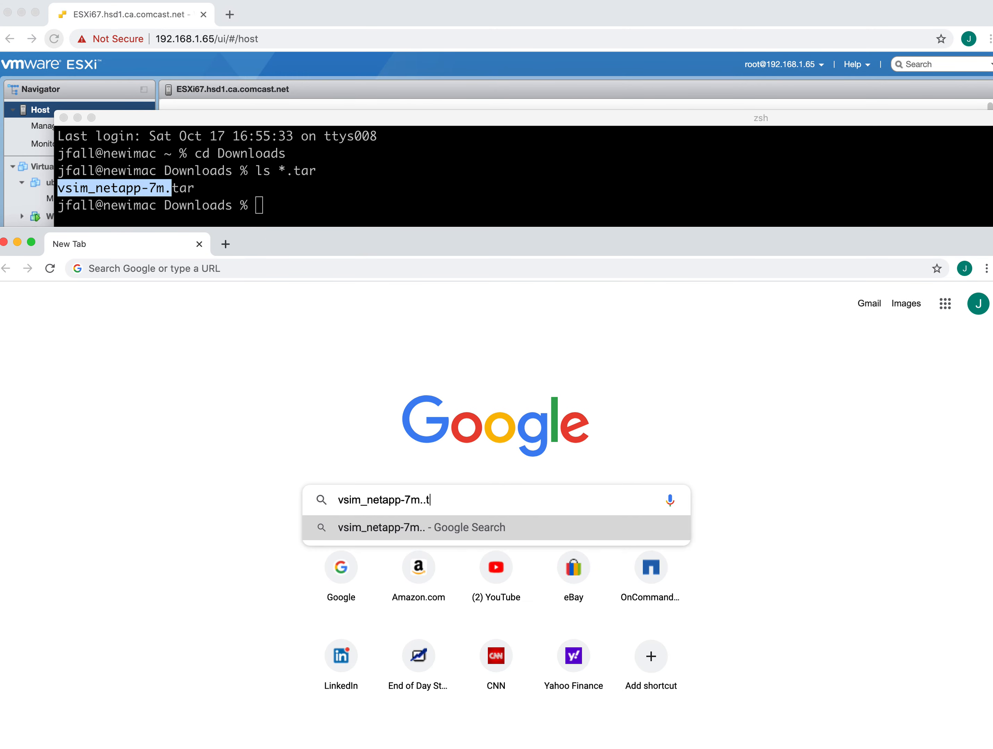
pyautogui.press('BackSpace')
pyautogui.press('BackSpace')
pyautogui.write('t')
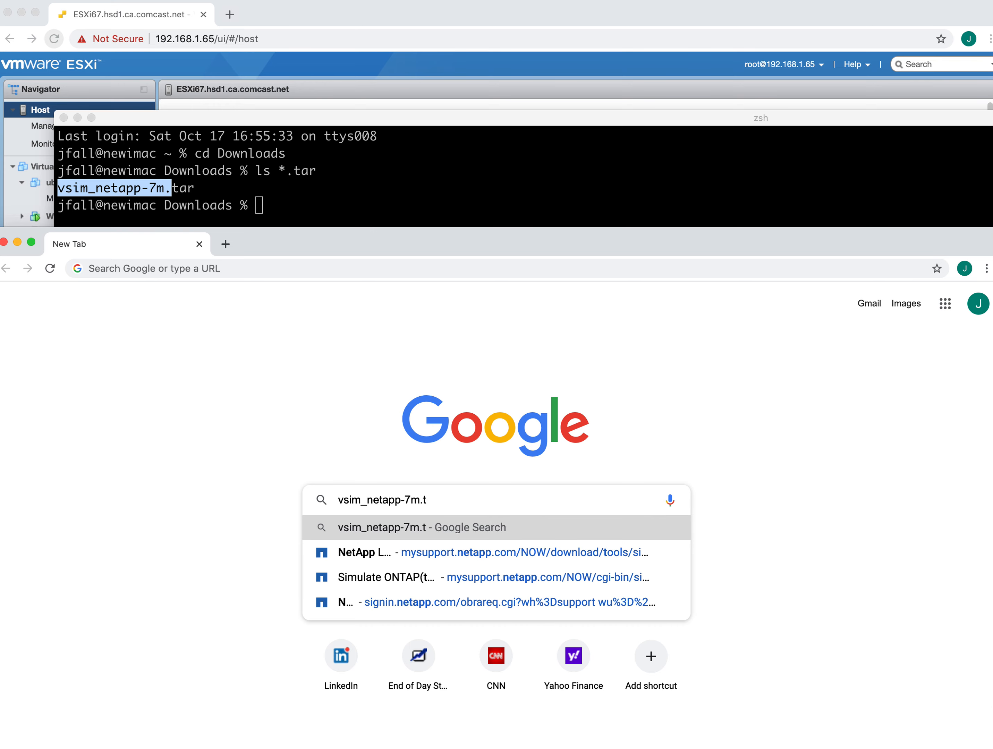
pyautogui.write('g')
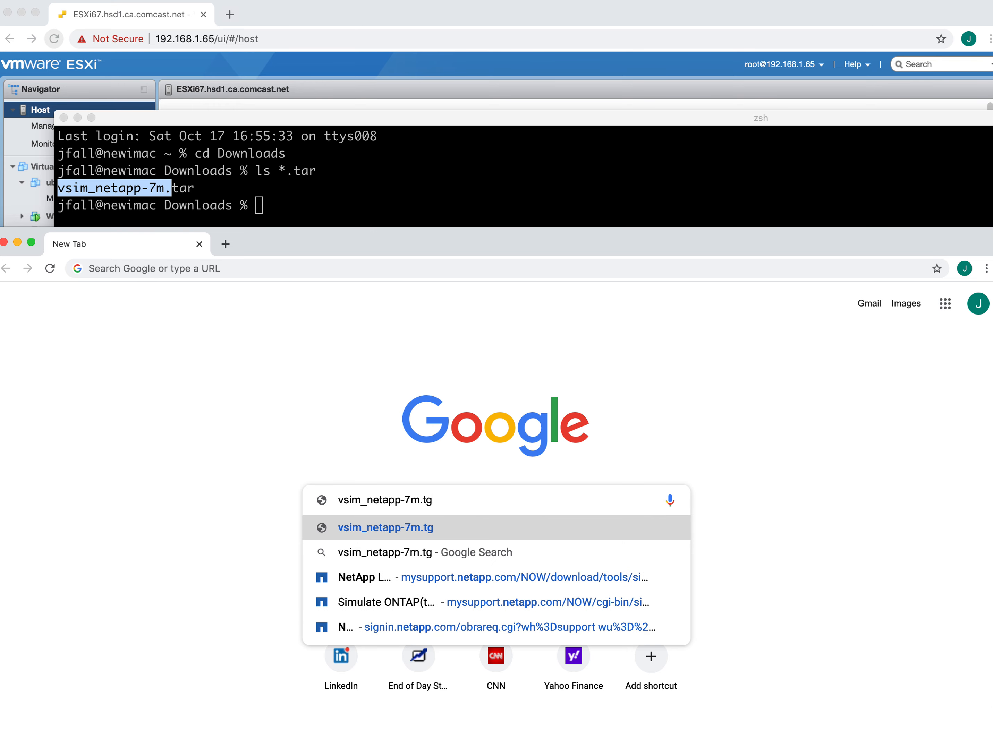
pyautogui.write('z')
pyautogui.press('Return')
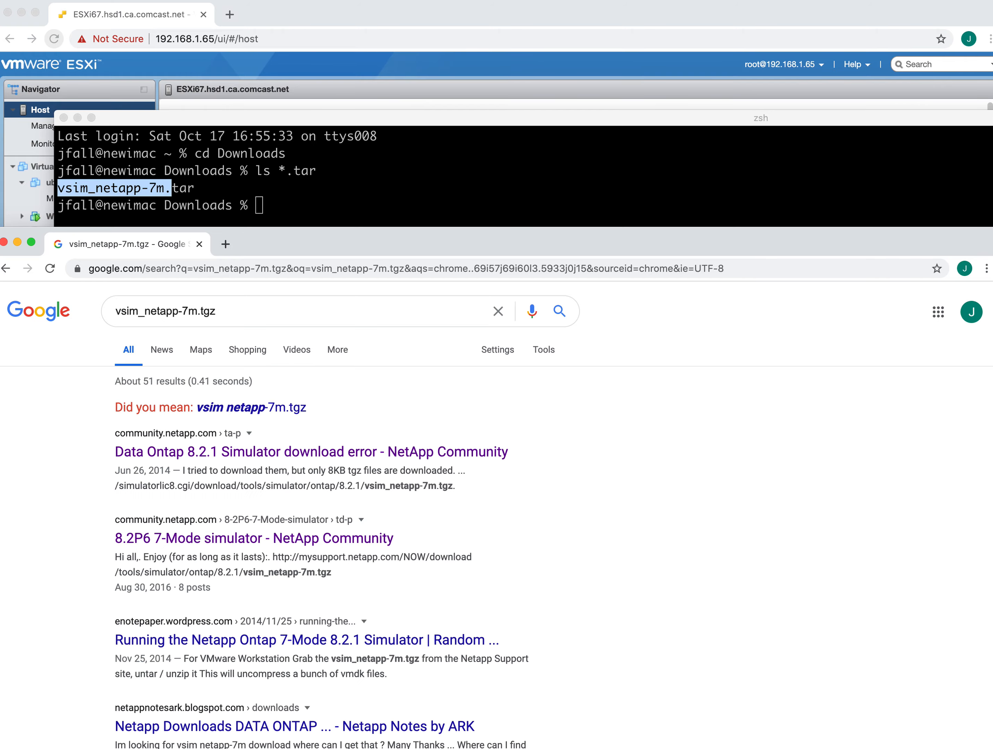
# Look through the search results and open the NetApp Community article "Data Ontap 8.2.1 Simulator download error"
pyautogui.moveTo(388, 248); pyautogui.dragTo(421, 185)
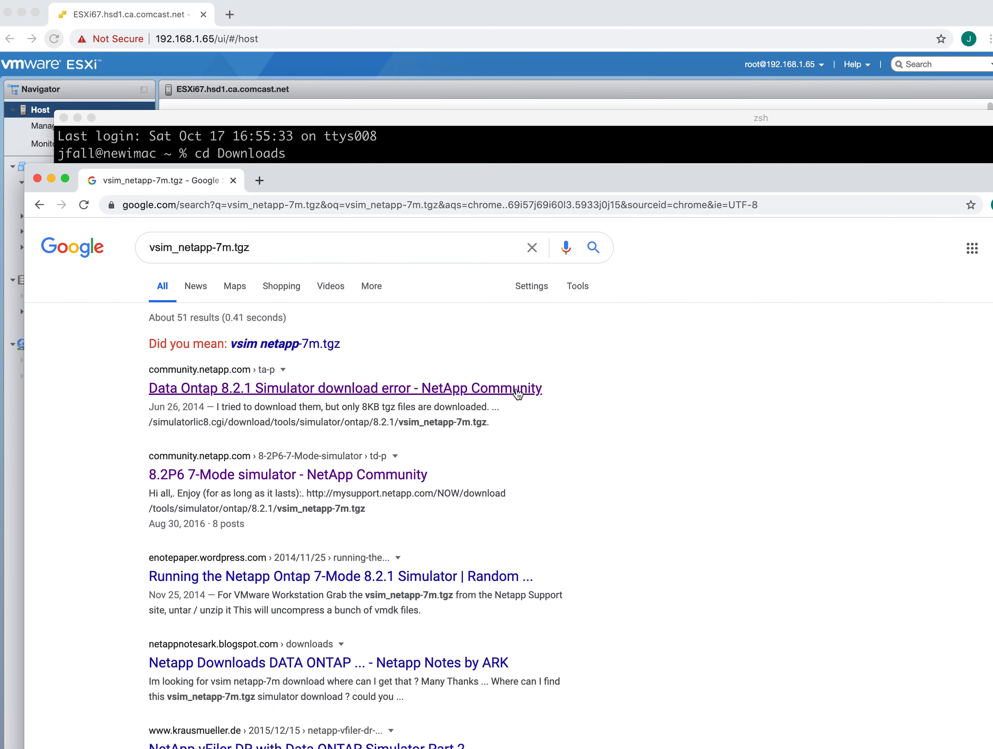
pyautogui.scroll(-3, 438, 390)
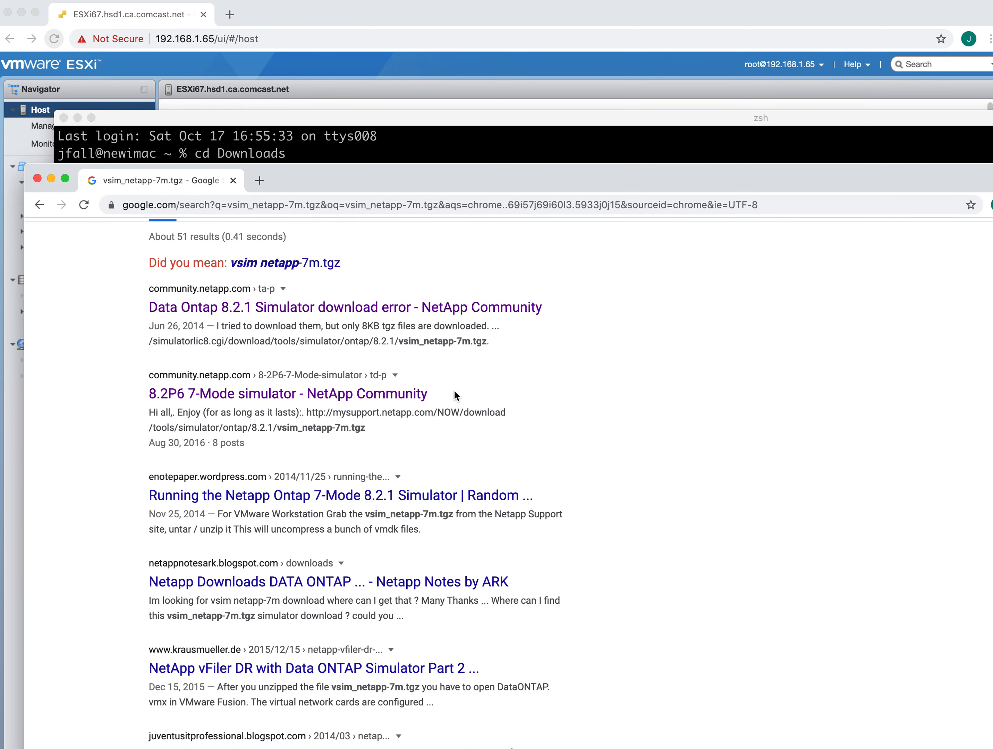
pyautogui.scroll(-1, 424, 451)
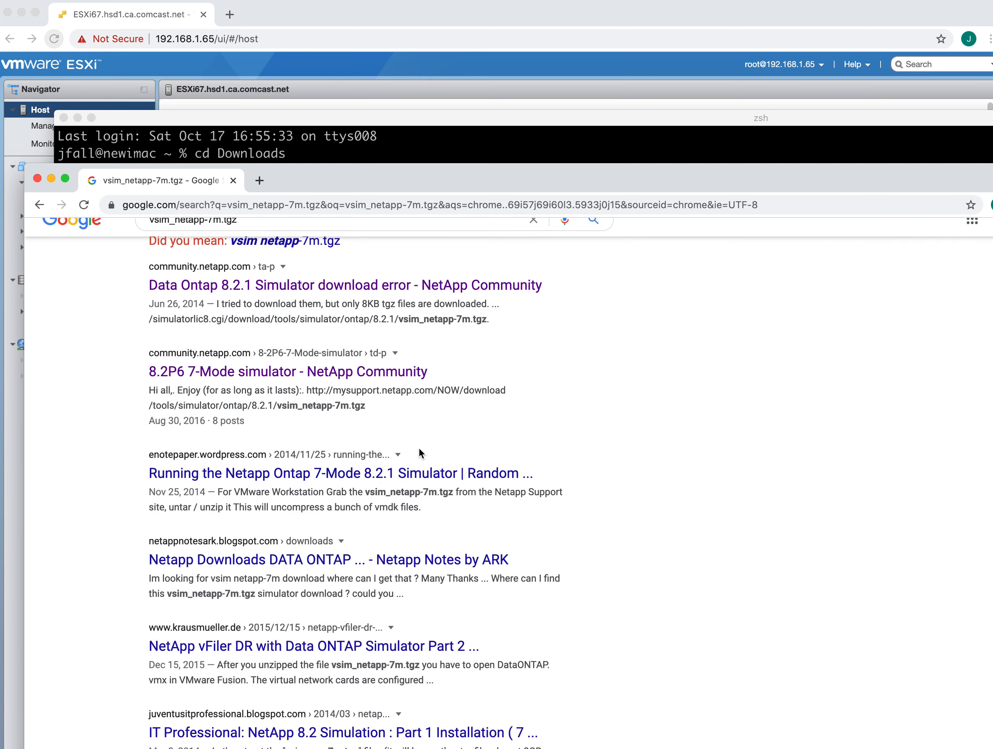
pyautogui.scroll(-3, 418, 449)
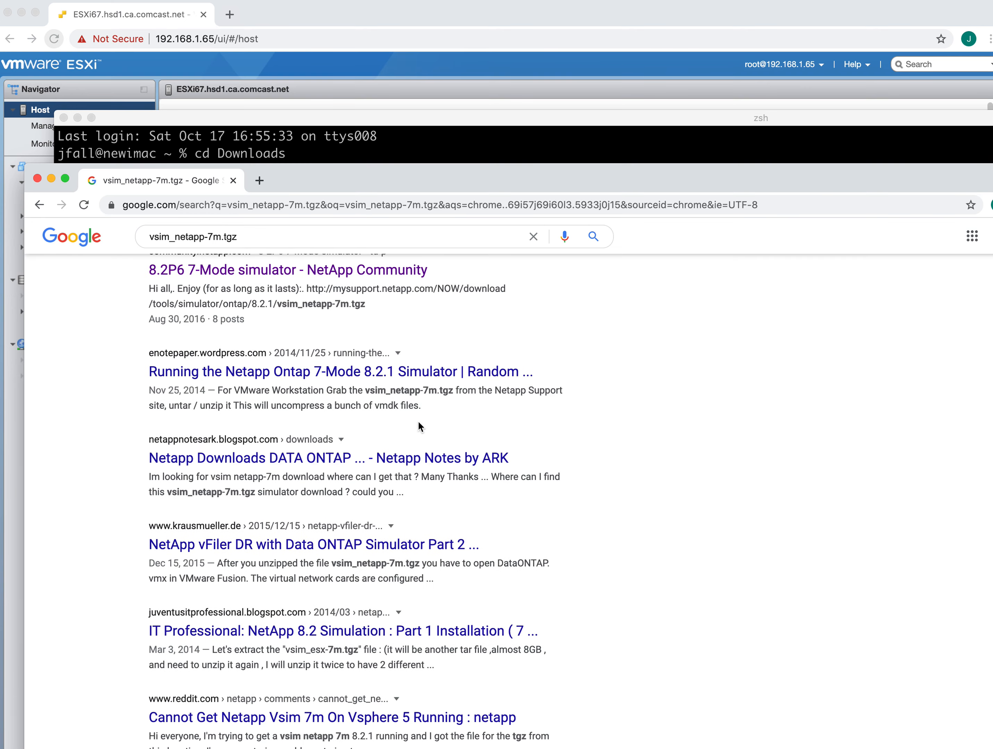
pyautogui.scroll(-5, 418, 425)
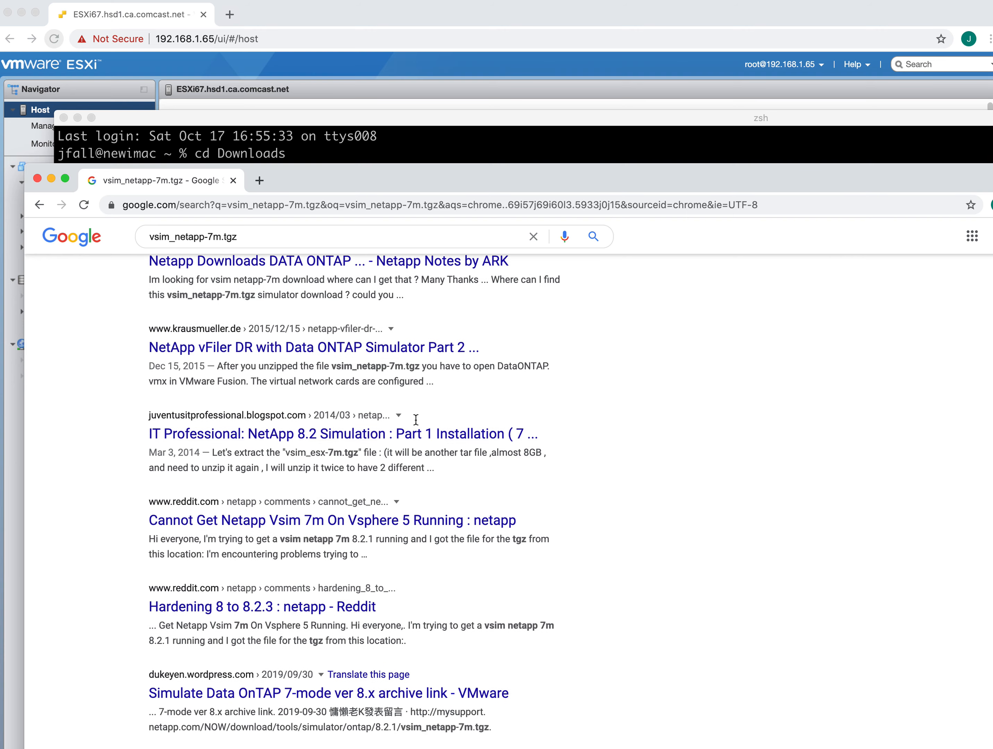
pyautogui.scroll(-1, 416, 419)
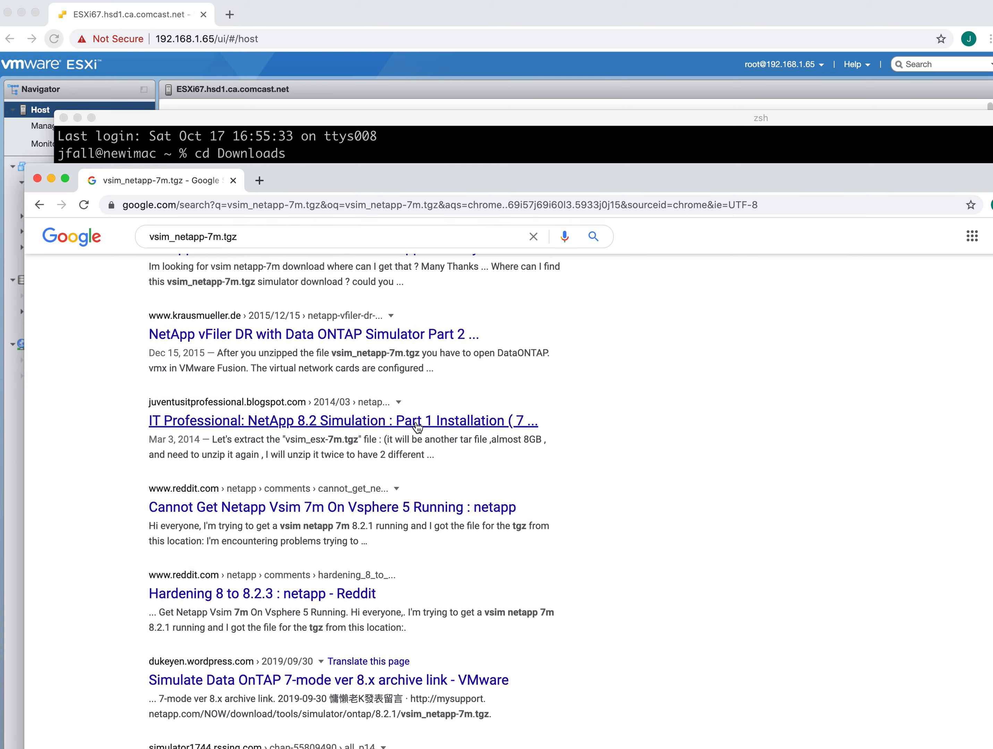
pyautogui.scroll(8, 417, 427)
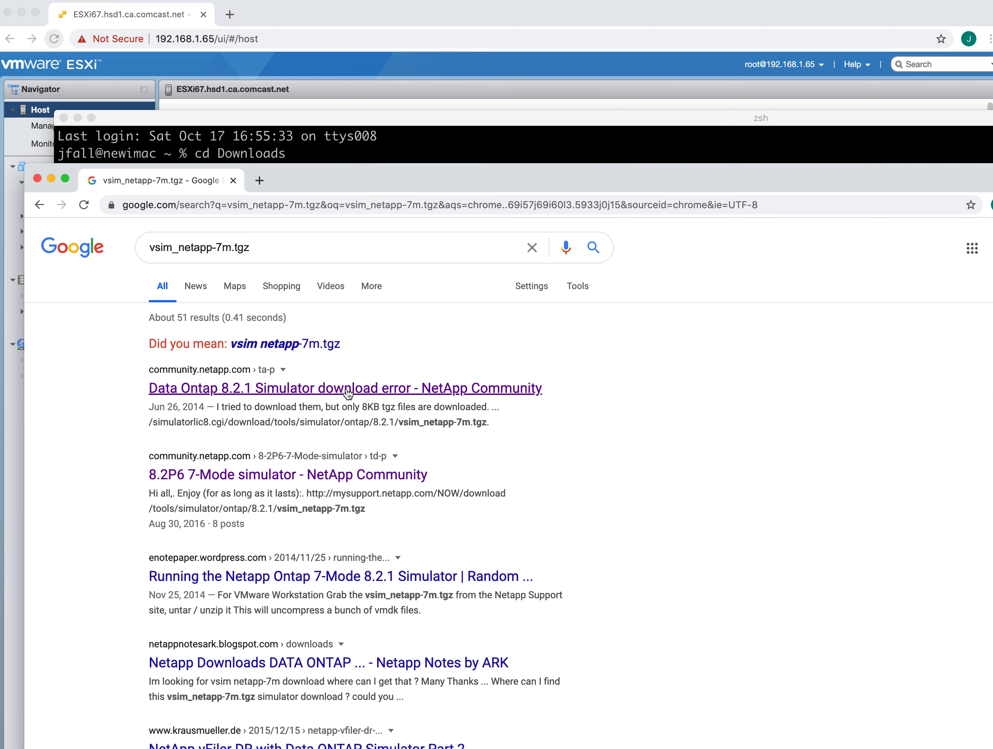
pyautogui.click(320, 391)
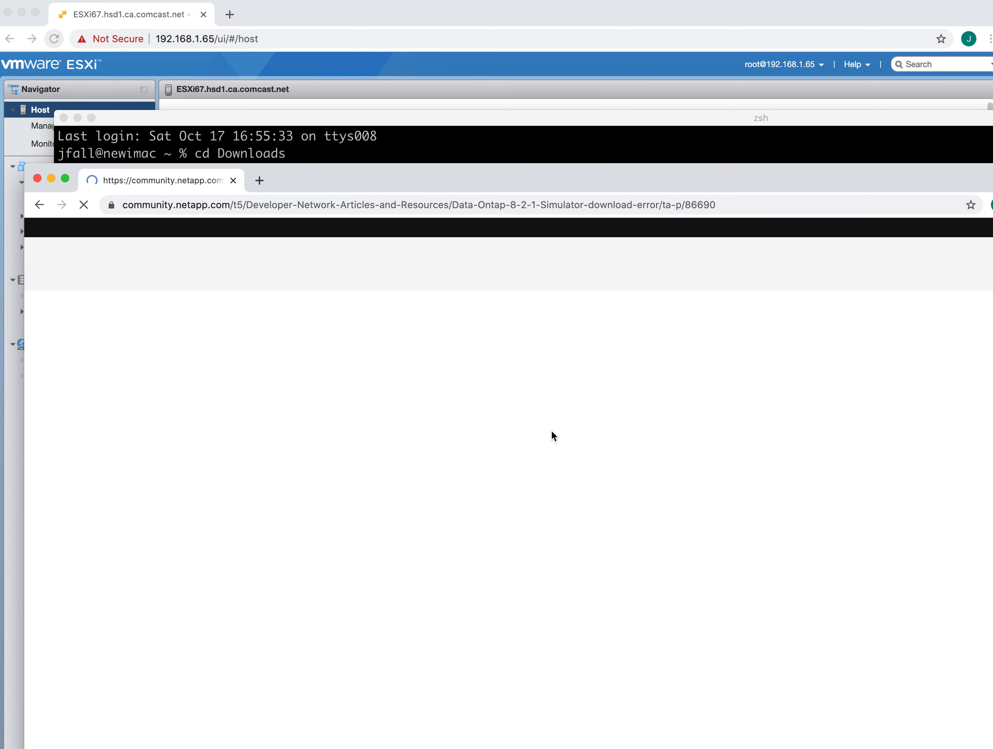
# Find the 8.2.1 vsim_netapp-7m.tgz download link in the article's replies and copy its full URL
pyautogui.scroll(-10, 521, 449)
pyautogui.scroll(3, 486, 459)
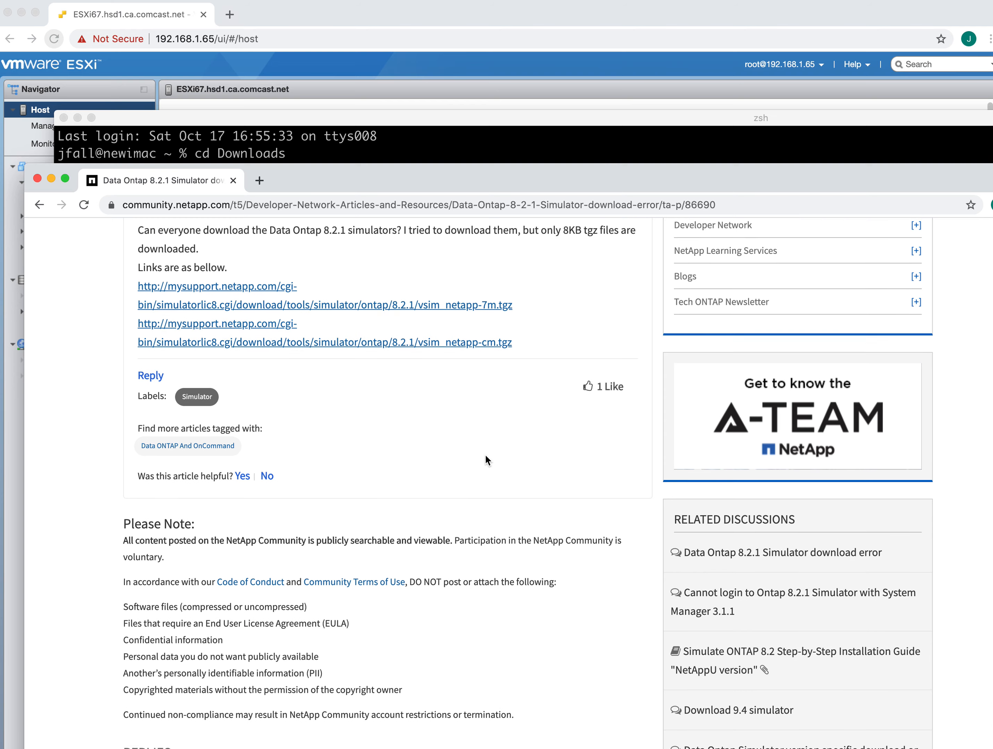
pyautogui.scroll(-12, 486, 460)
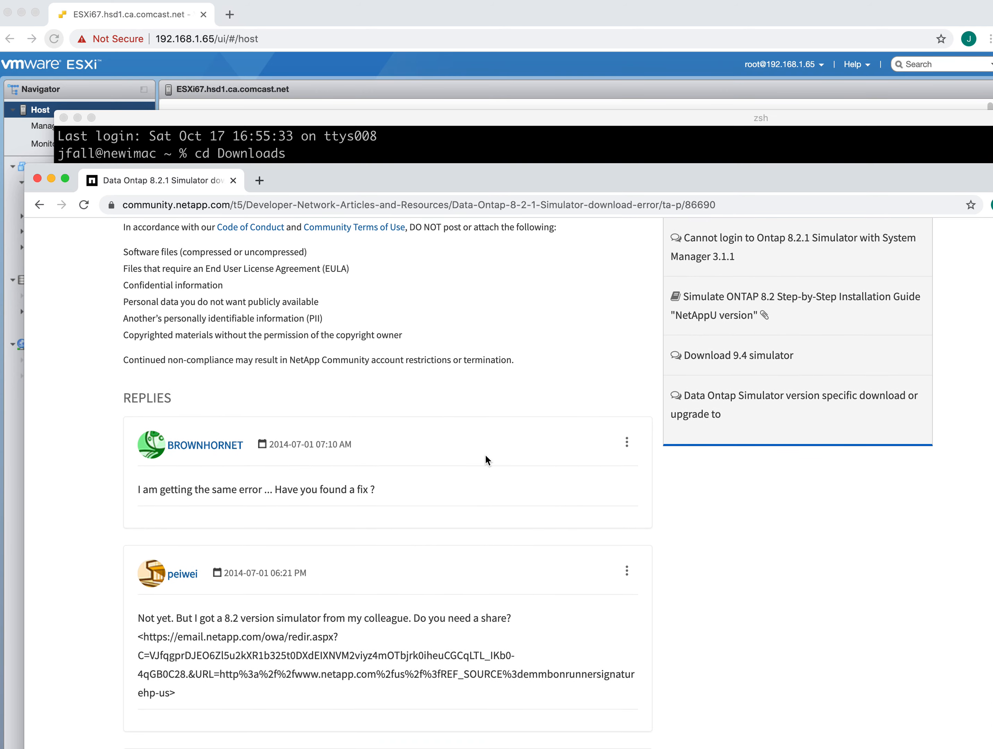
pyautogui.scroll(-5, 486, 460)
pyautogui.scroll(-8, 486, 460)
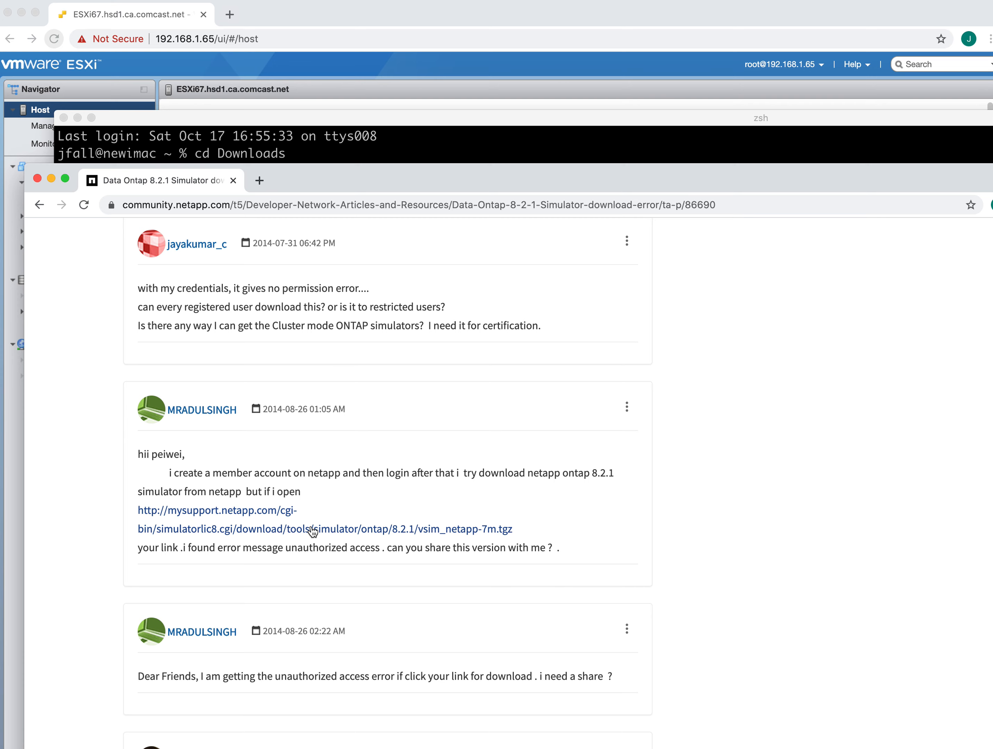
pyautogui.moveTo(138, 512); pyautogui.dragTo(520, 528)
pyautogui.press('super+c')
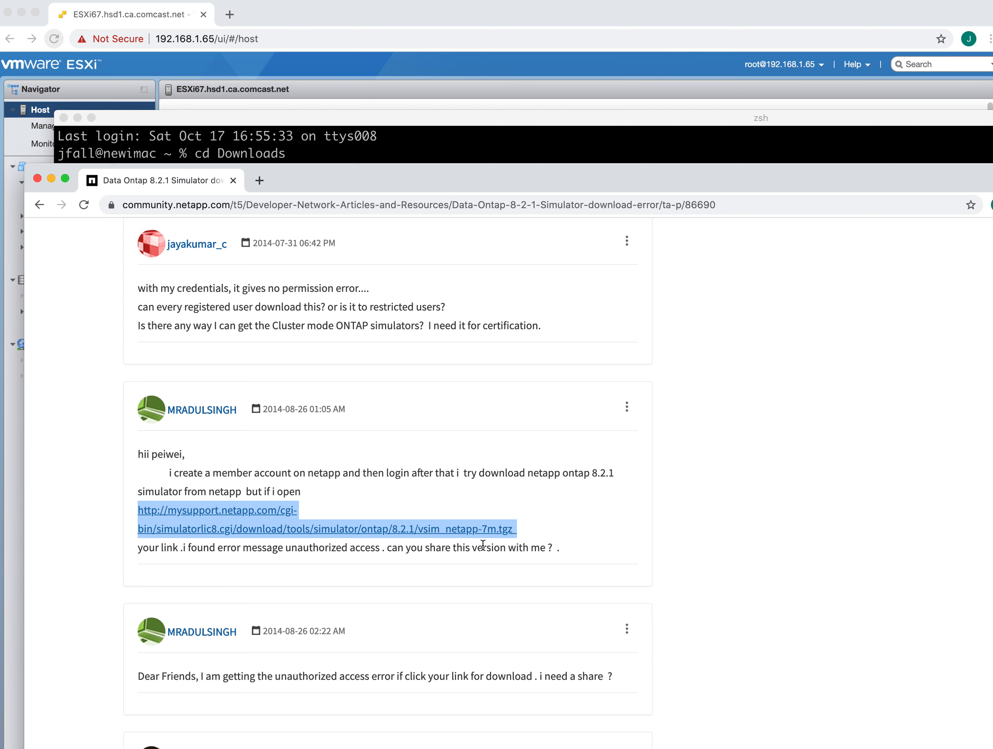
# Load the copied vsim_netapp-7m.tgz link in a new Chrome window and sign in to NetApp with the prefilled credentials
pyautogui.rightClick(27, 748)
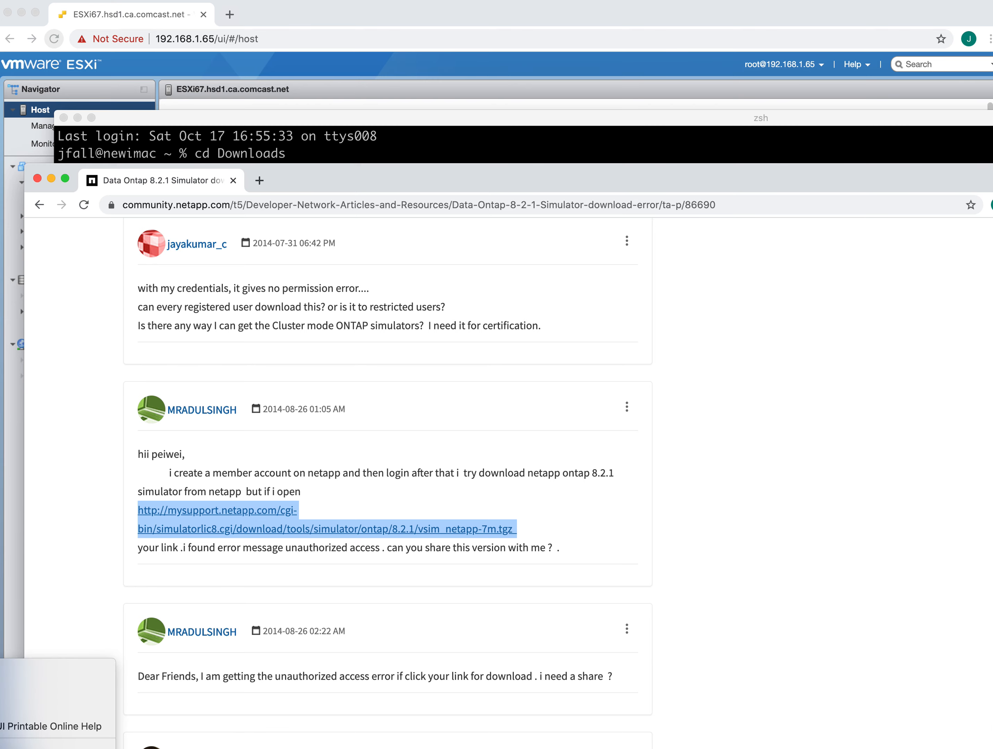
pyautogui.click(55, 746)
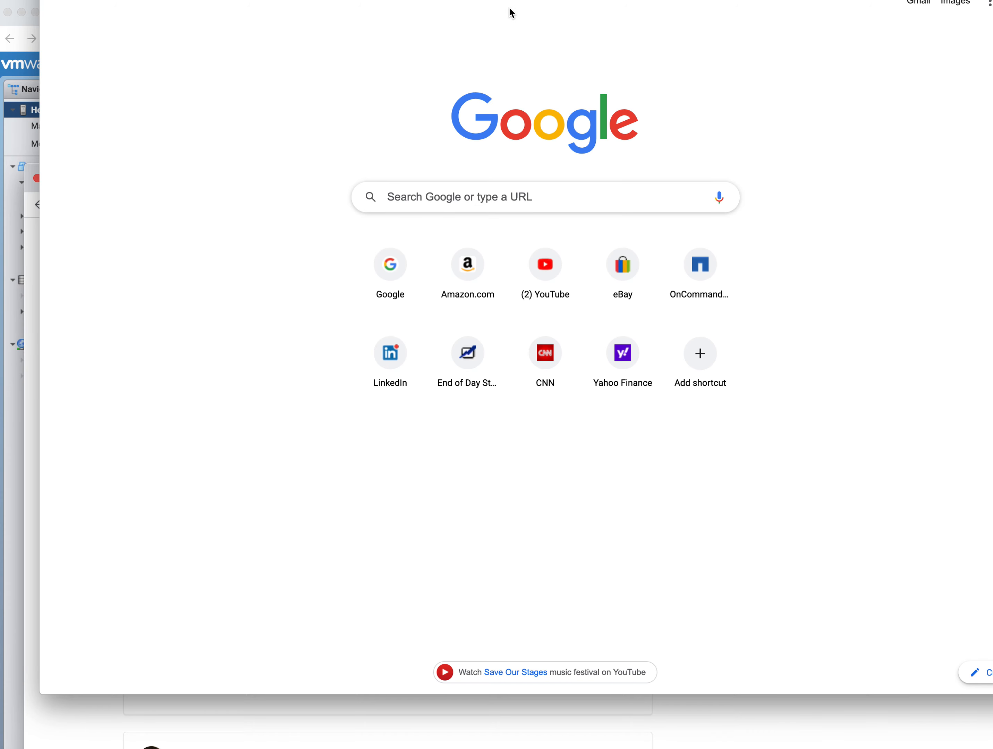
pyautogui.moveTo(486, 0); pyautogui.dragTo(467, 47)
pyautogui.click(452, 60)
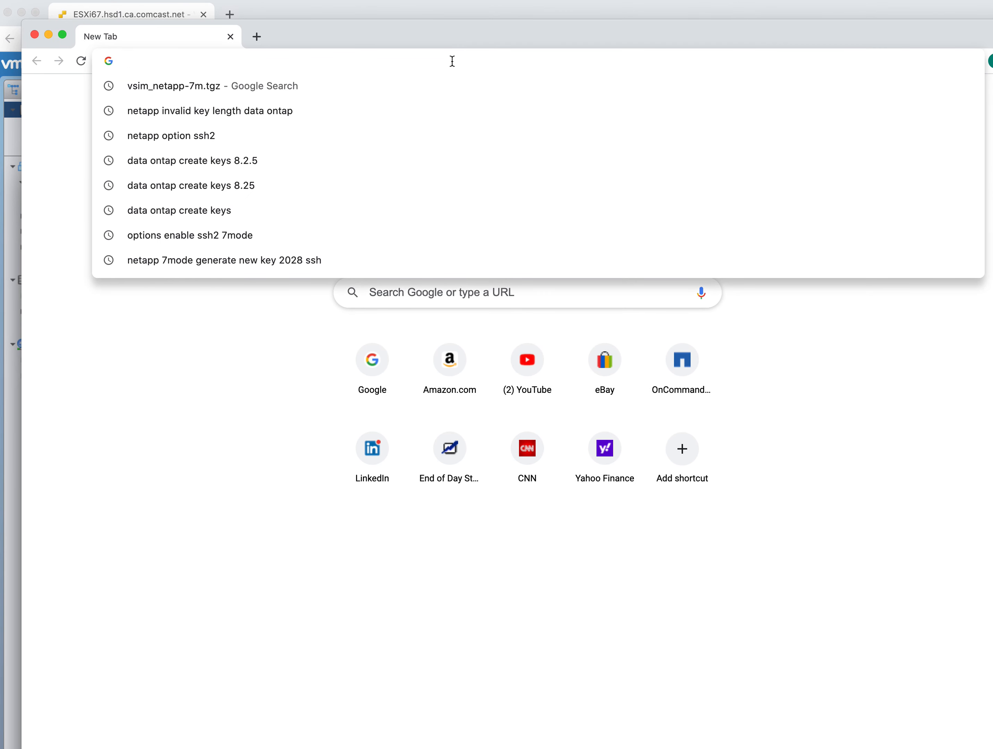
pyautogui.press('super+v')
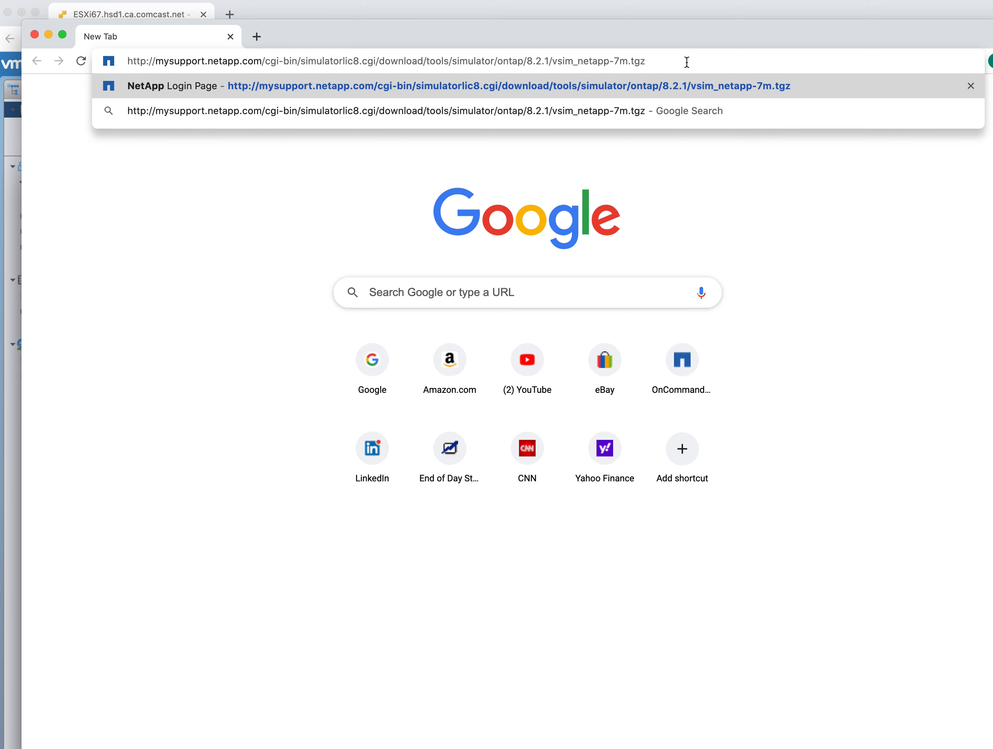
pyautogui.press('Return')
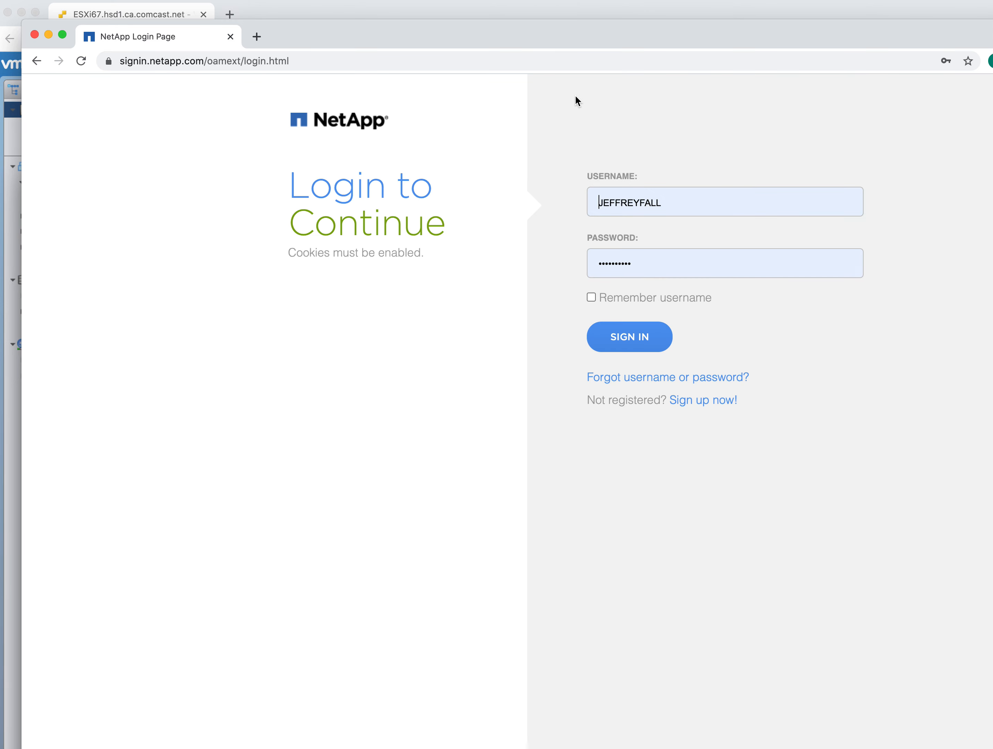
pyautogui.click(640, 351)
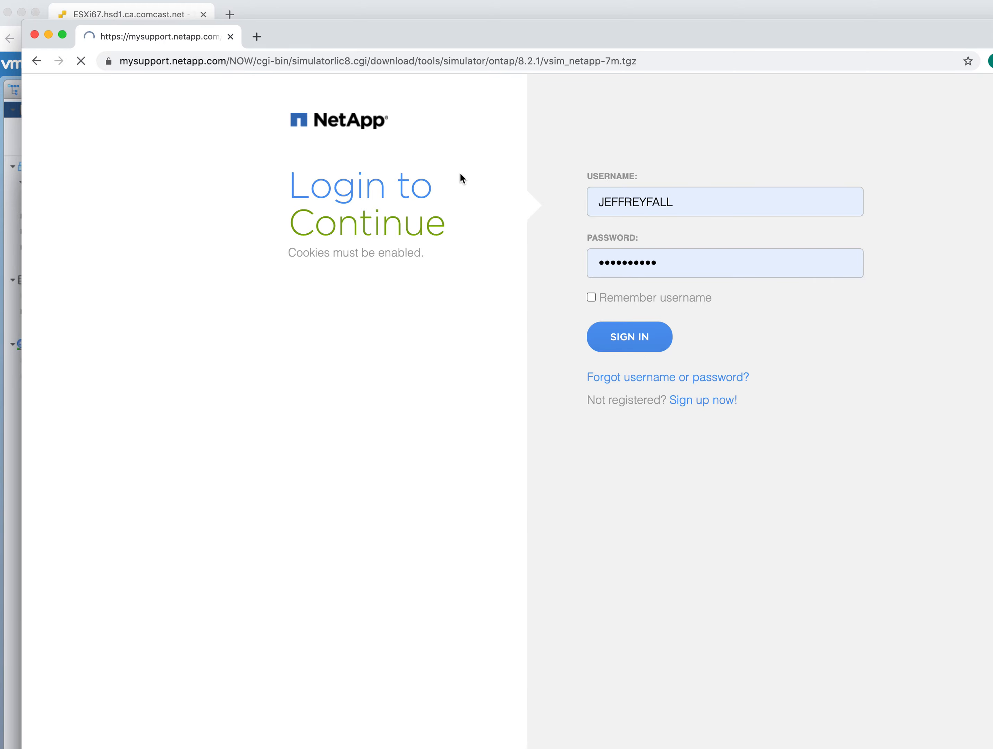
# Go to the end of the Simulate ONTAP license agreement and accept it for the vsim_netapp-7m.tgz download
pyautogui.scroll(-20, 454, 182)
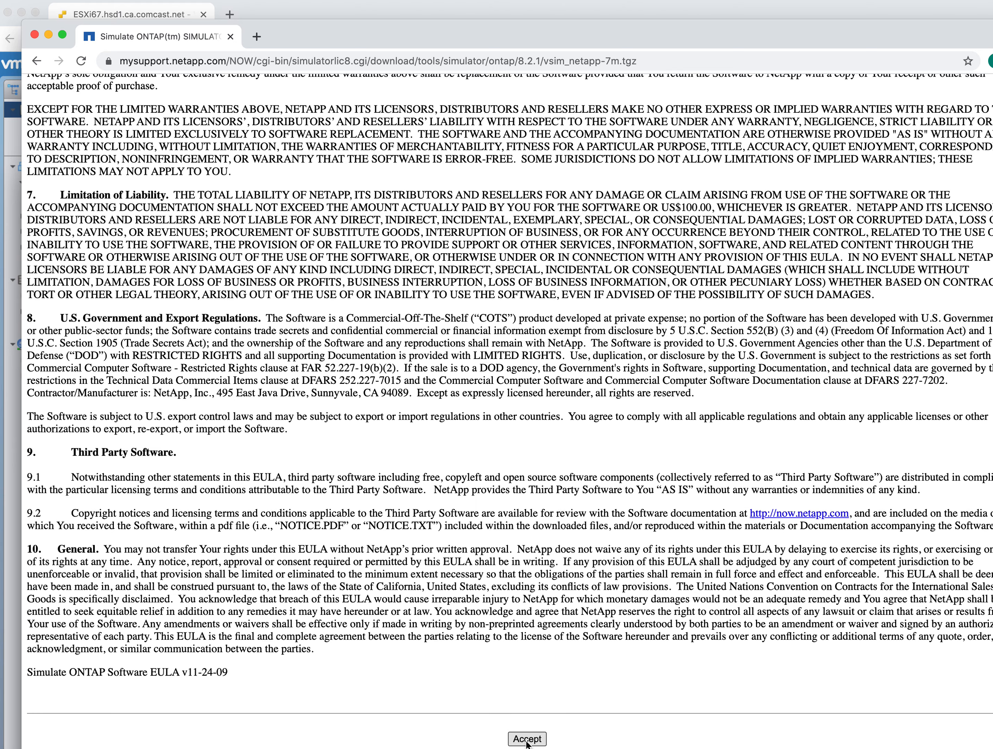
pyautogui.click(671, 61)
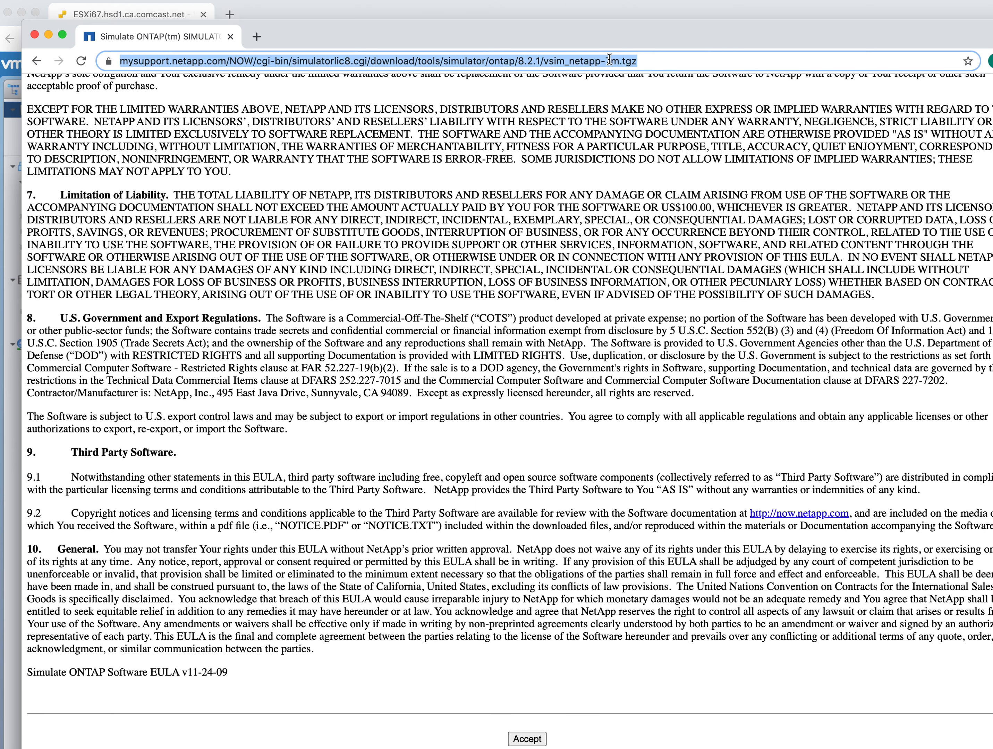
pyautogui.moveTo(107, 60); pyautogui.dragTo(93, 1)
pyautogui.scroll(-2, 453, 337)
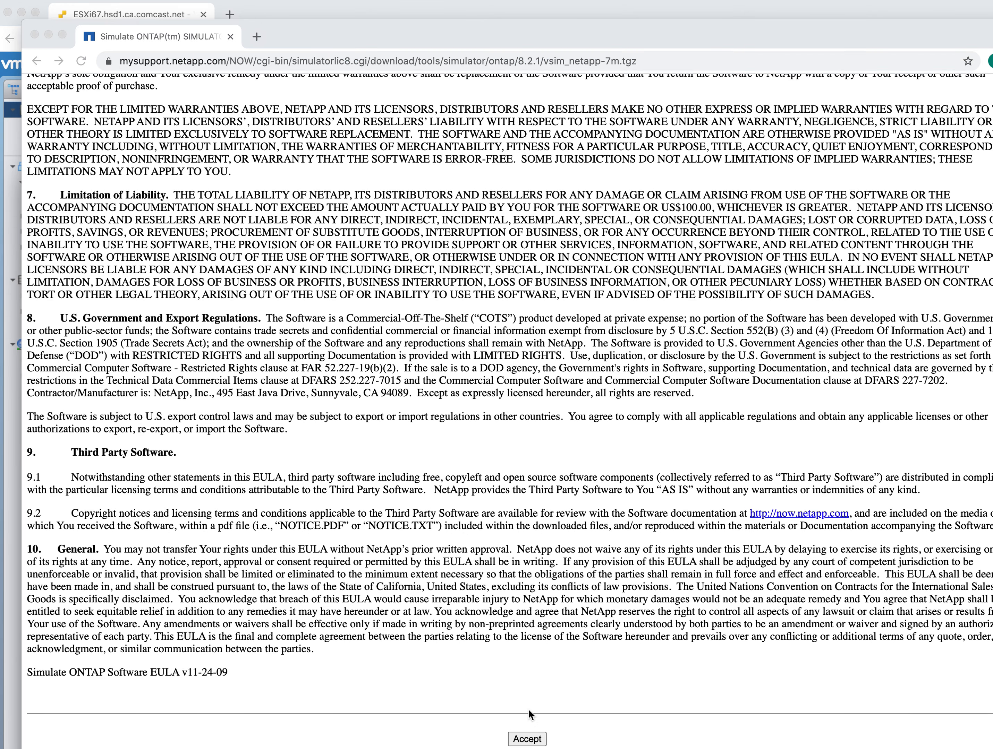
pyautogui.click(528, 738)
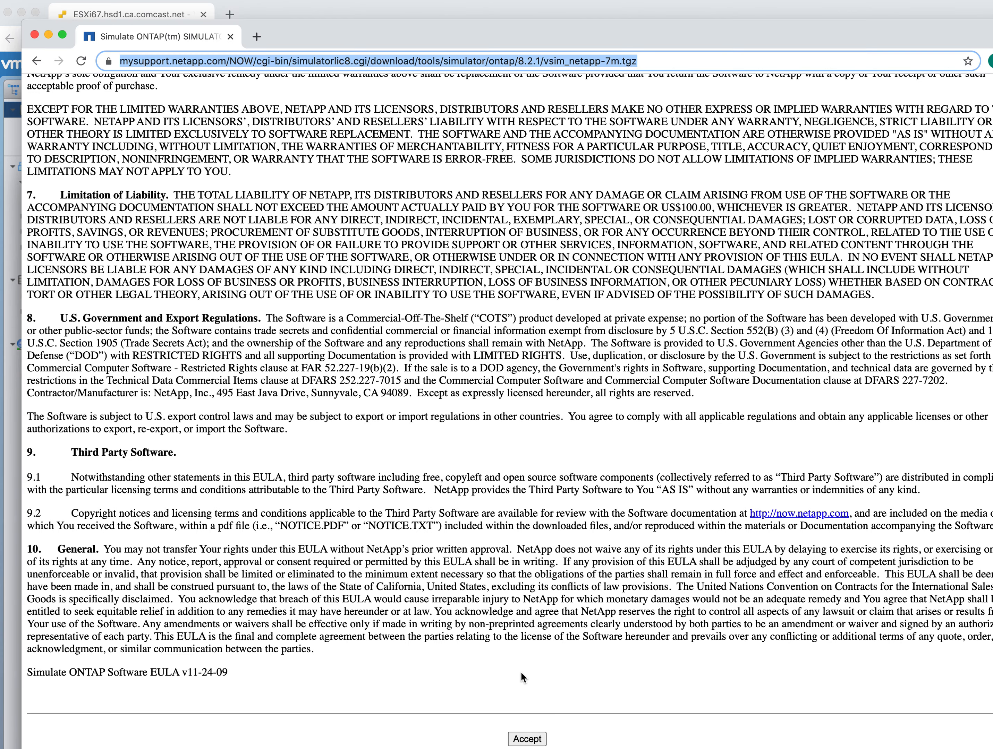
pyautogui.click(528, 740)
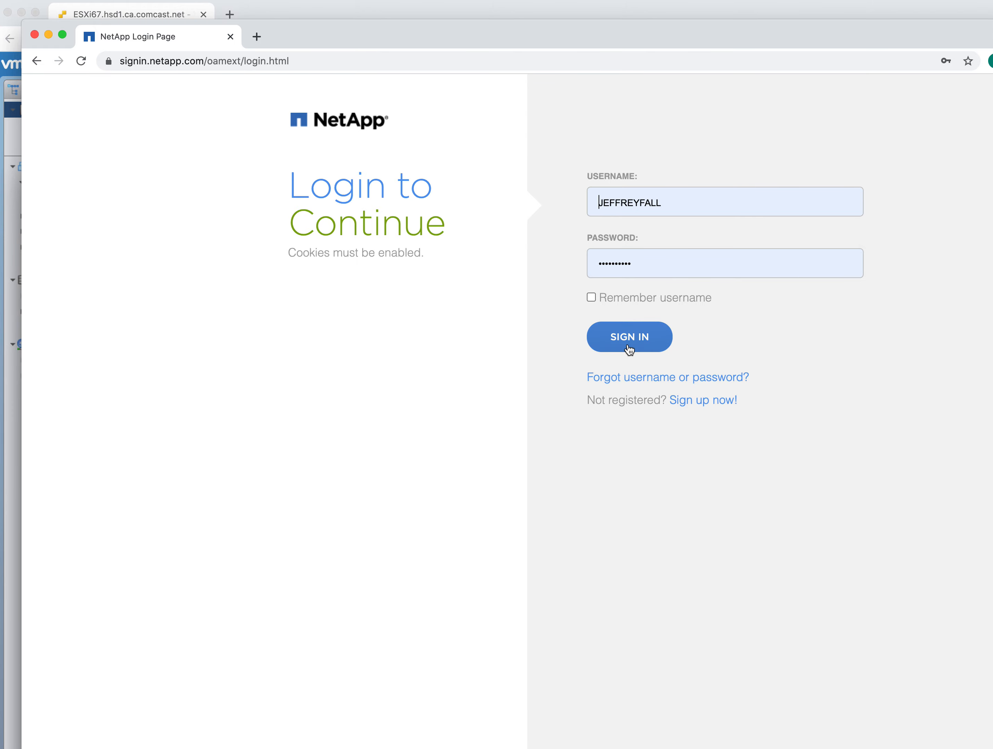
# Close the browser windows showing the NetApp login page and the NetApp Community article
pyautogui.click(630, 345)
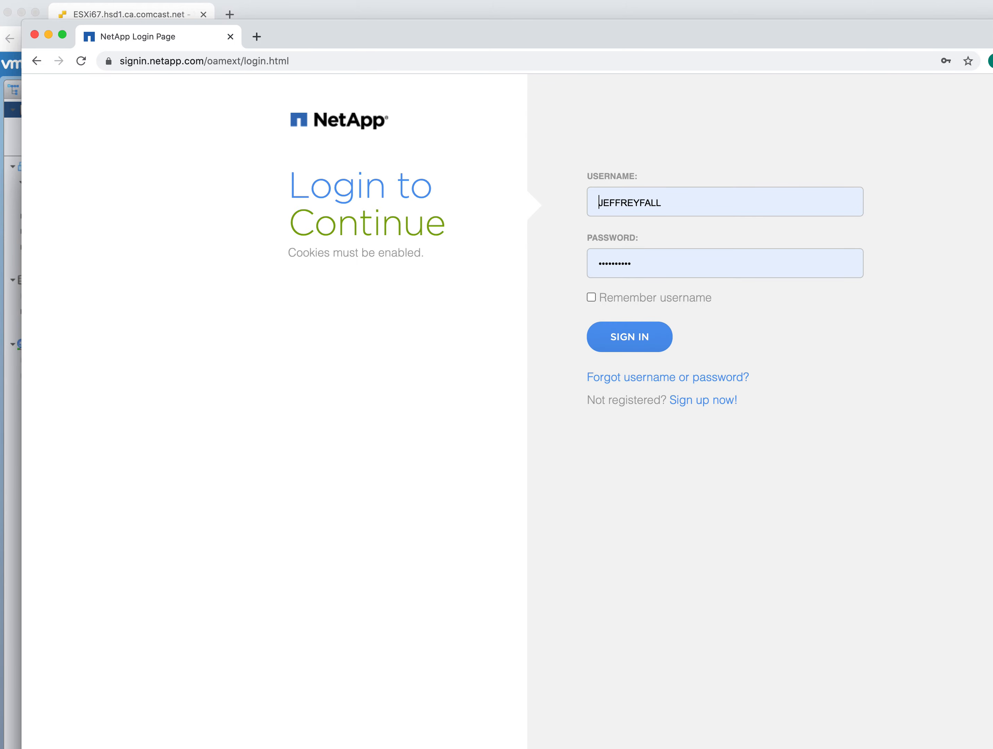
pyautogui.moveTo(269, 39); pyautogui.dragTo(289, 204)
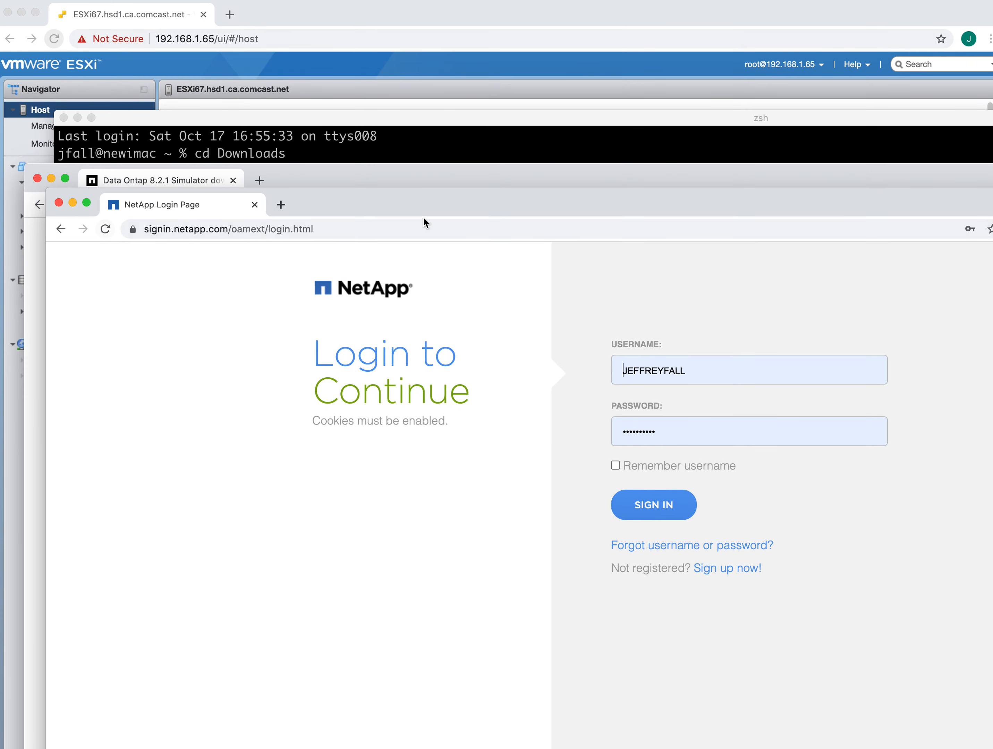
pyautogui.moveTo(423, 217); pyautogui.dragTo(405, 285)
pyautogui.click(41, 271)
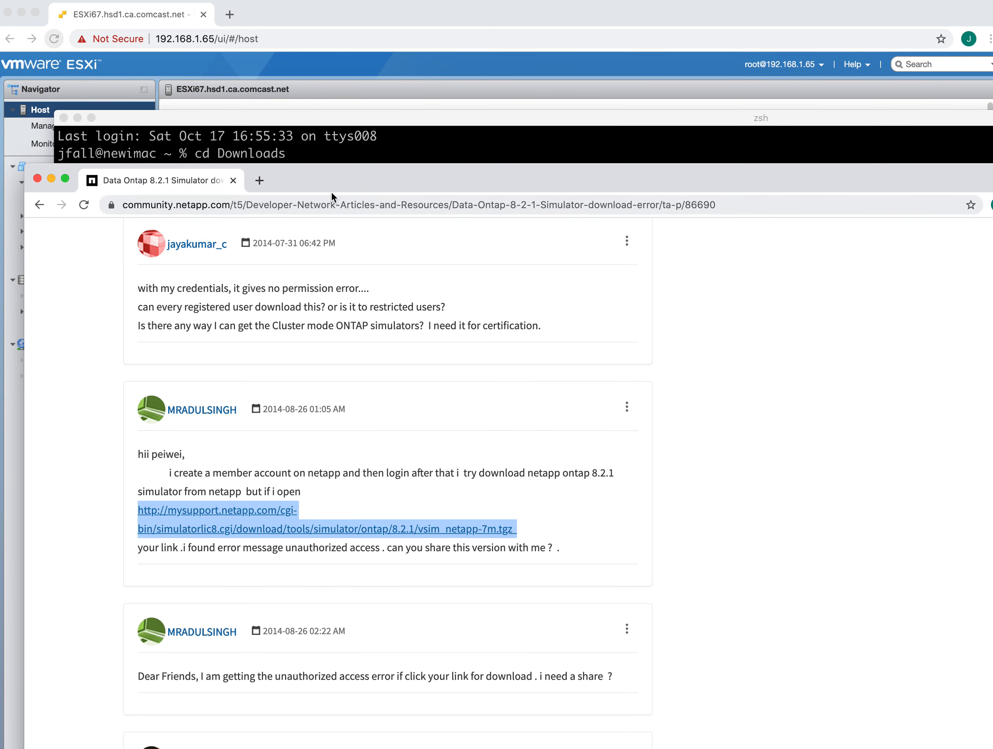
pyautogui.moveTo(335, 182); pyautogui.dragTo(377, 155)
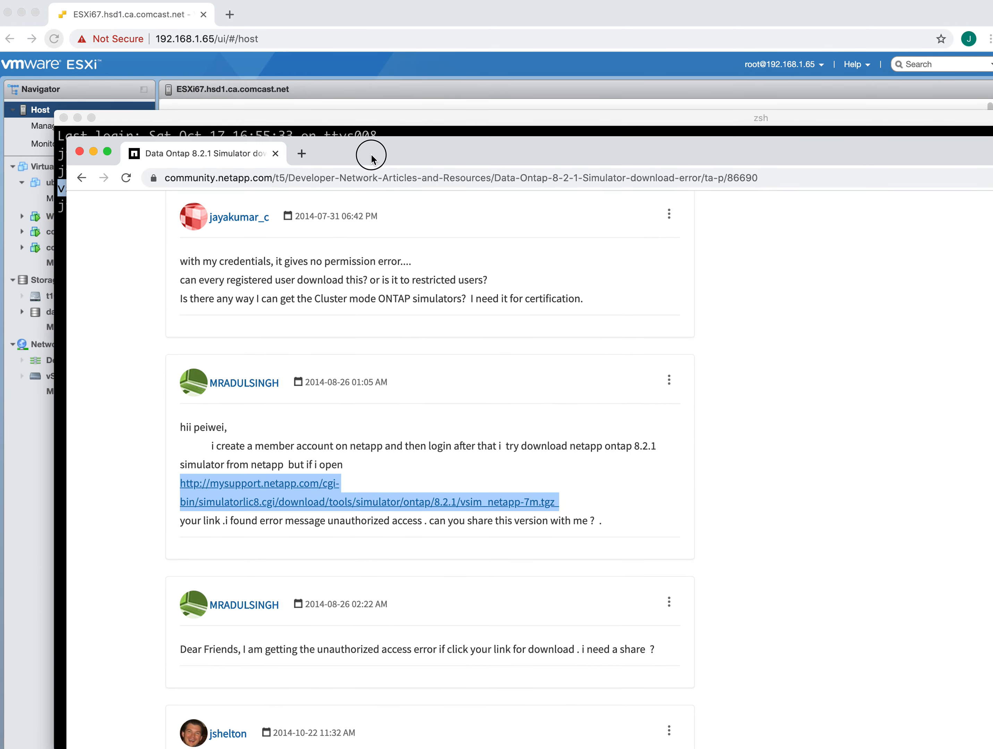
pyautogui.click(79, 151)
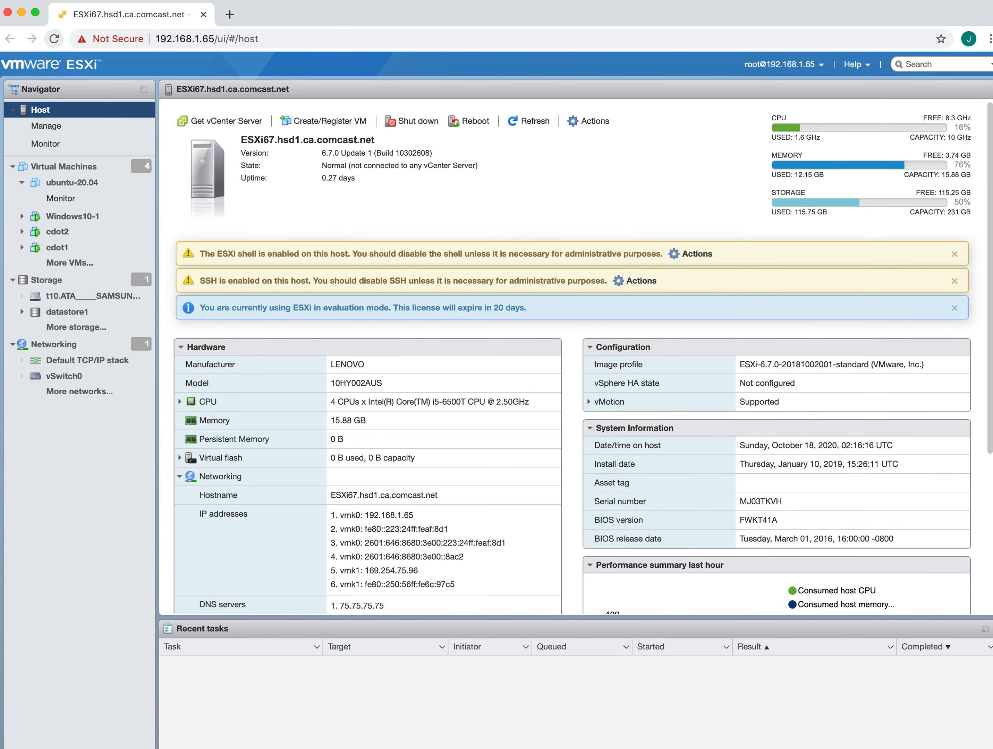
# Switch to the local terminal in Downloads and list the archive's contents with tar -tf vsim_netapp-7m.tar
pyautogui.click(136, 747)
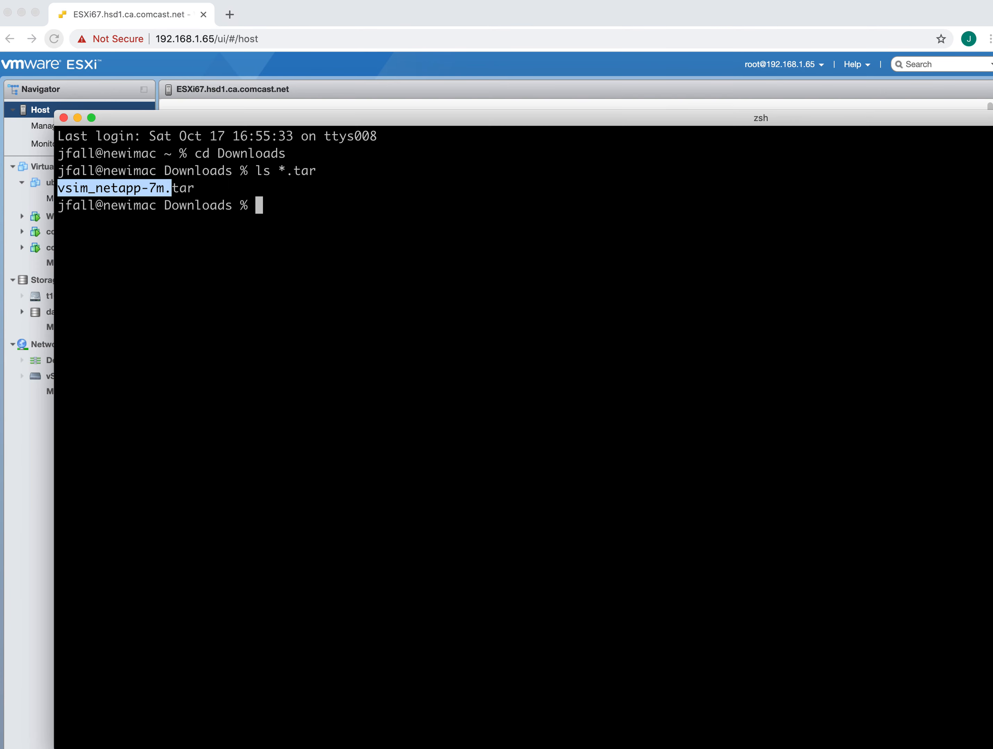
pyautogui.click(370, 317)
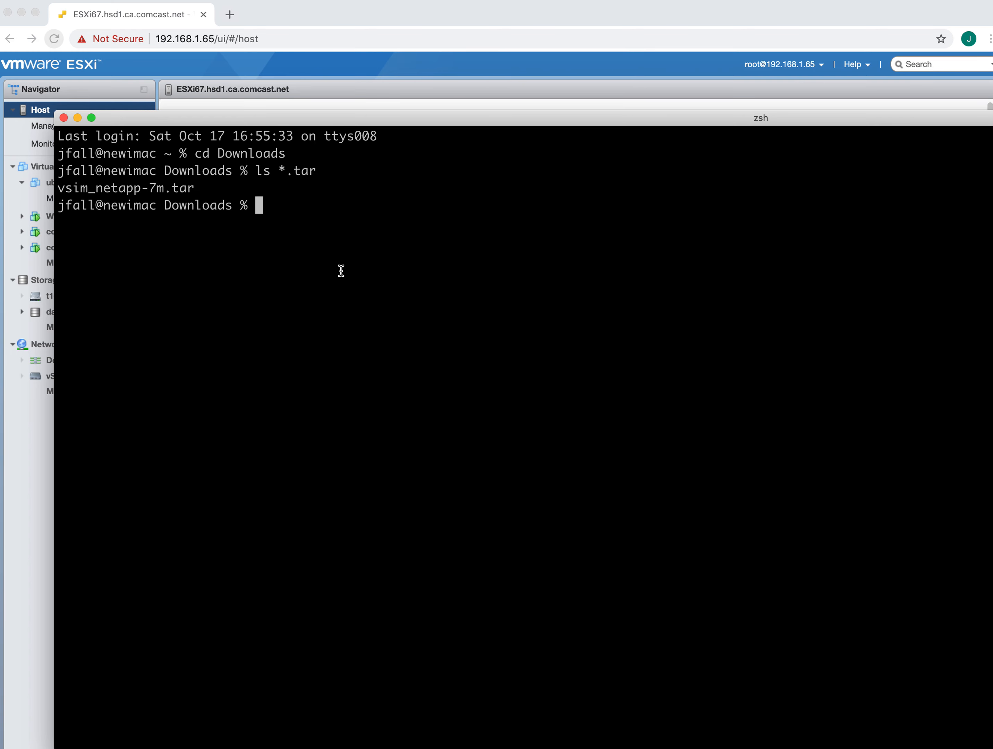
pyautogui.press('Return')
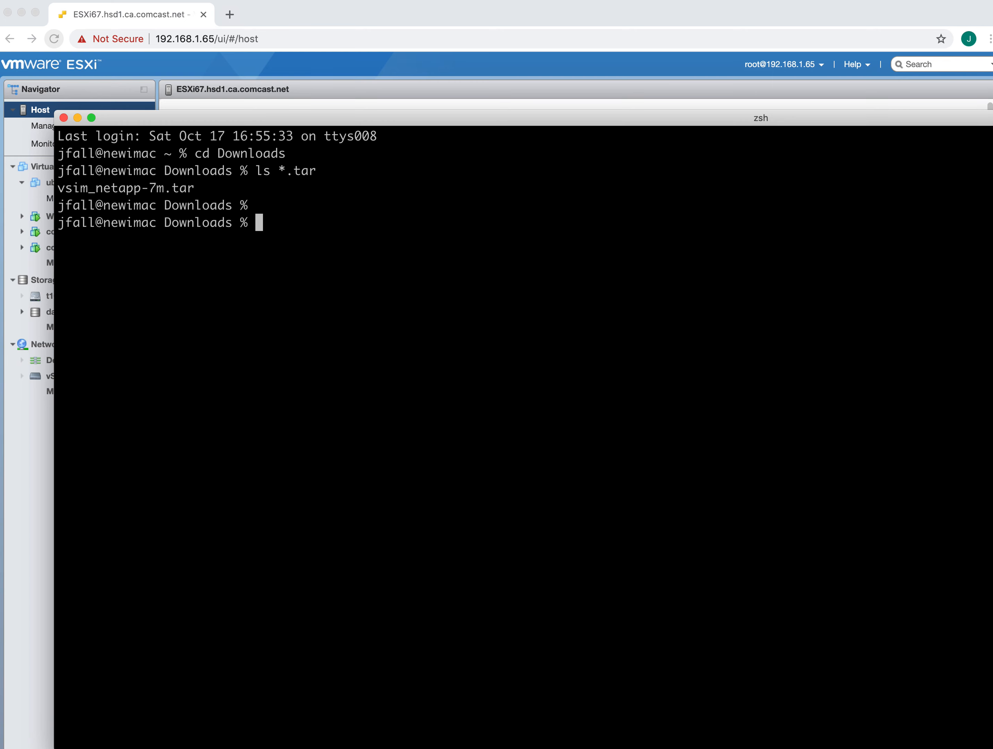
pyautogui.write('tar -tf')
pyautogui.moveTo(58, 188); pyautogui.dragTo(204, 186)
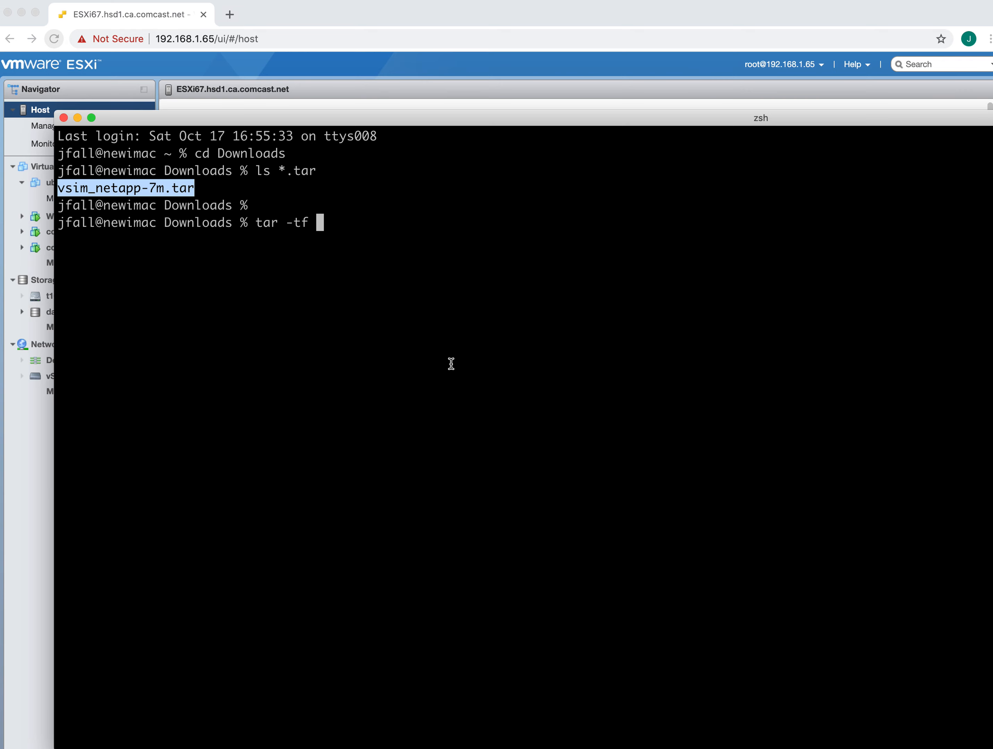
pyautogui.write('vsim_netapp-7m.tar')
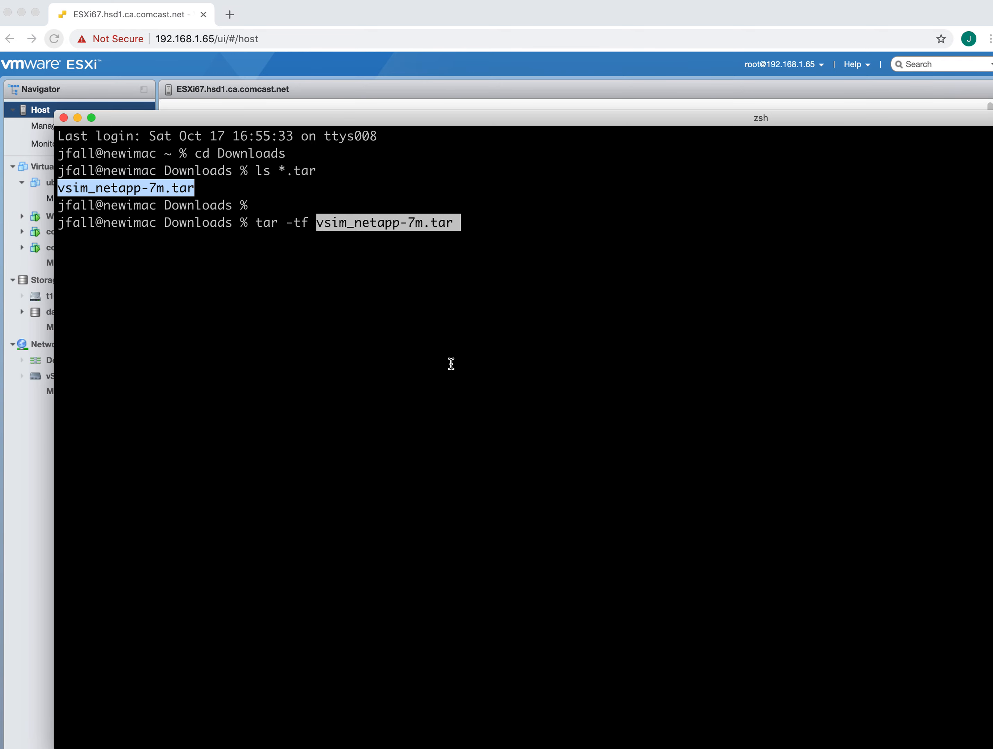
pyautogui.press('Return')
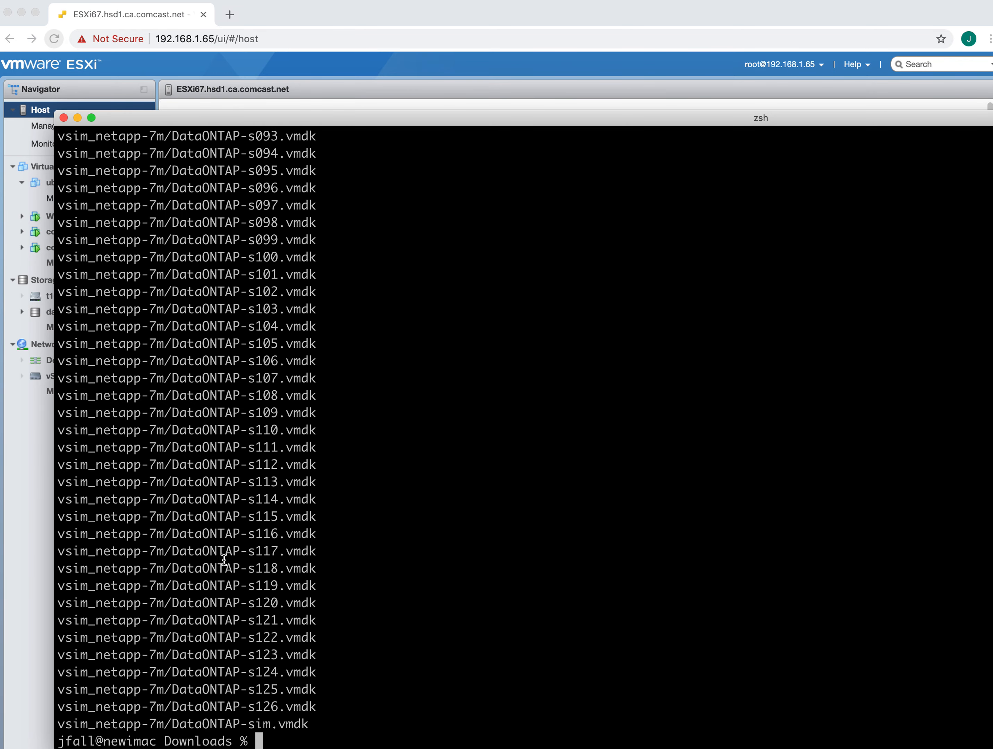
# Examine the archive listing from its end back to the tar command, looking for the DataONTAP.vmx file and the archive name
pyautogui.scroll(4, 227, 556)
pyautogui.scroll(14, 227, 556)
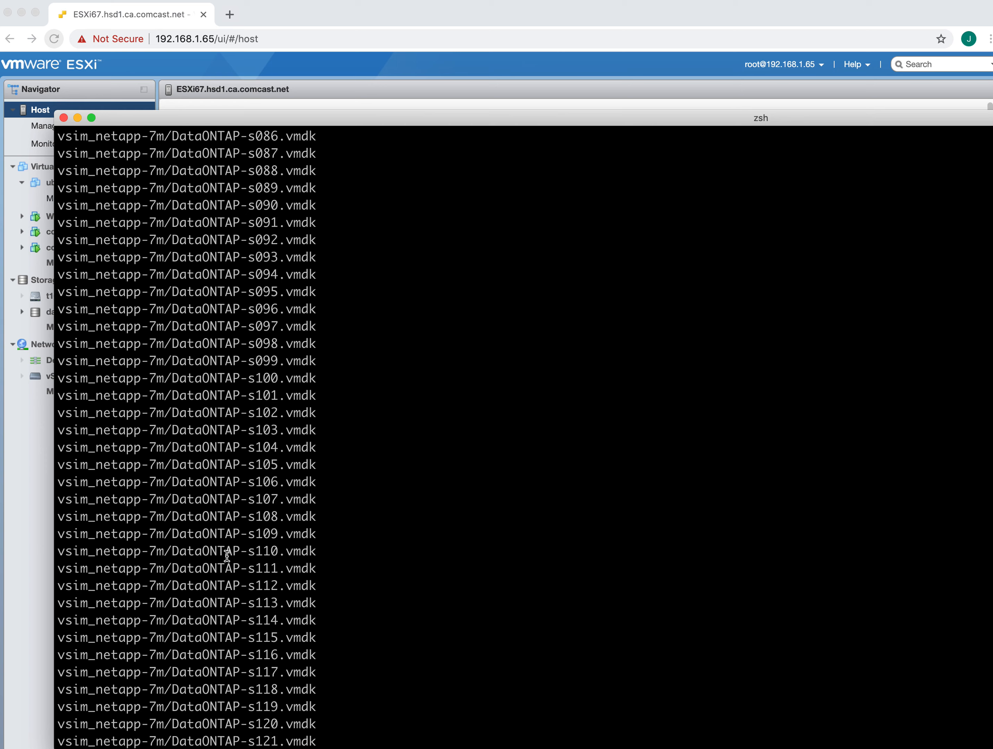
pyautogui.scroll(20, 227, 556)
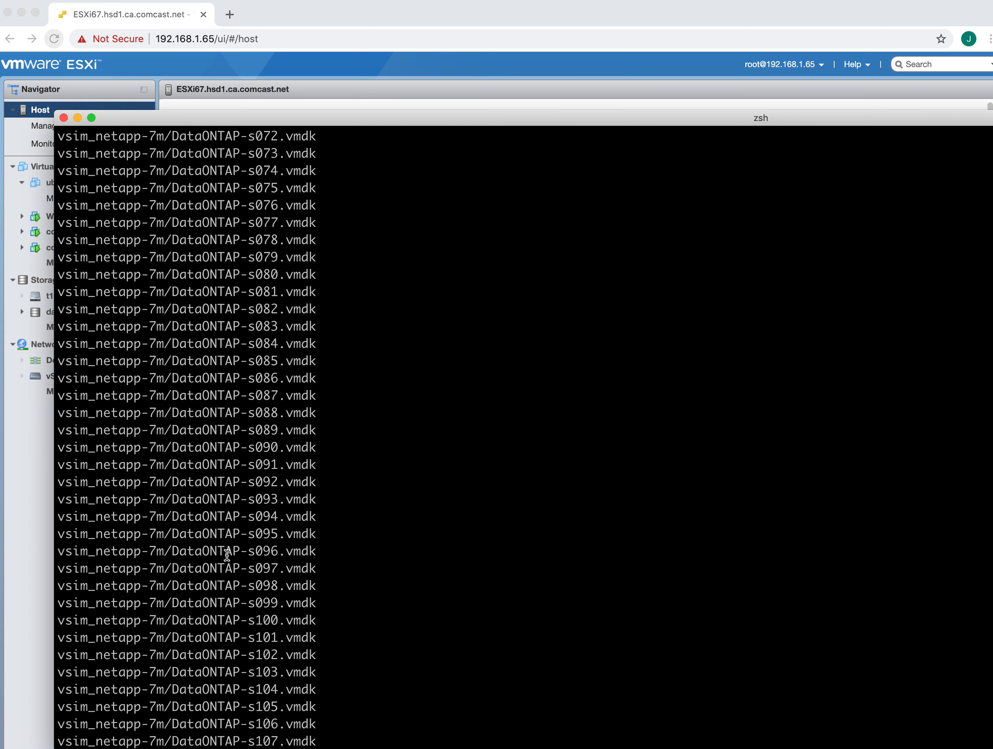
pyautogui.scroll(20, 227, 555)
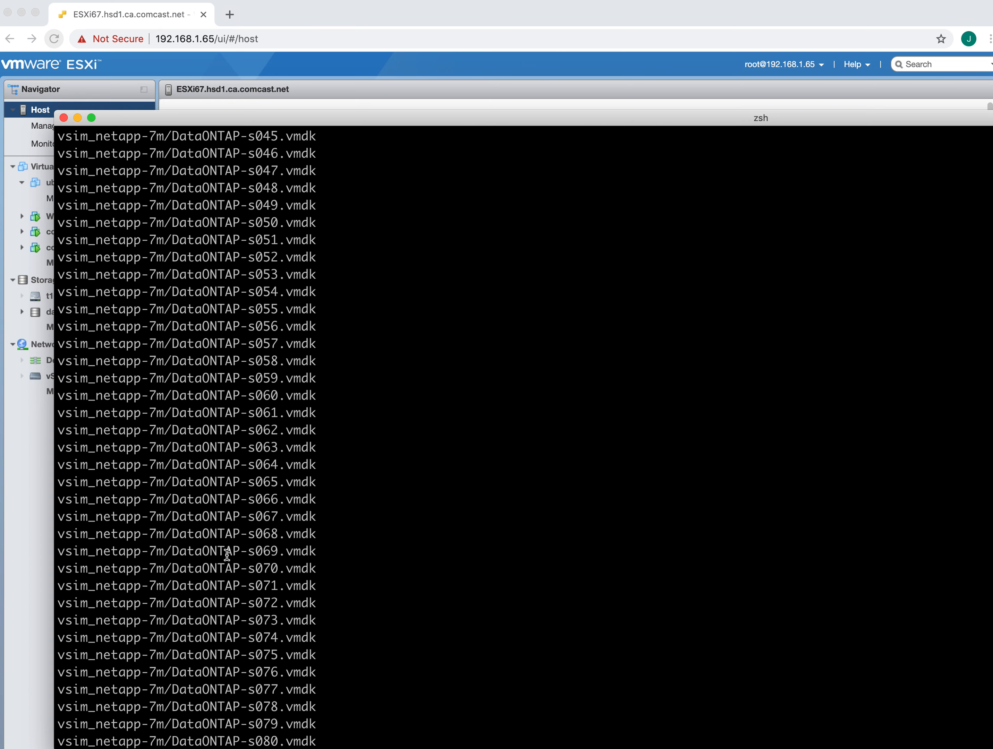
pyautogui.scroll(20, 228, 555)
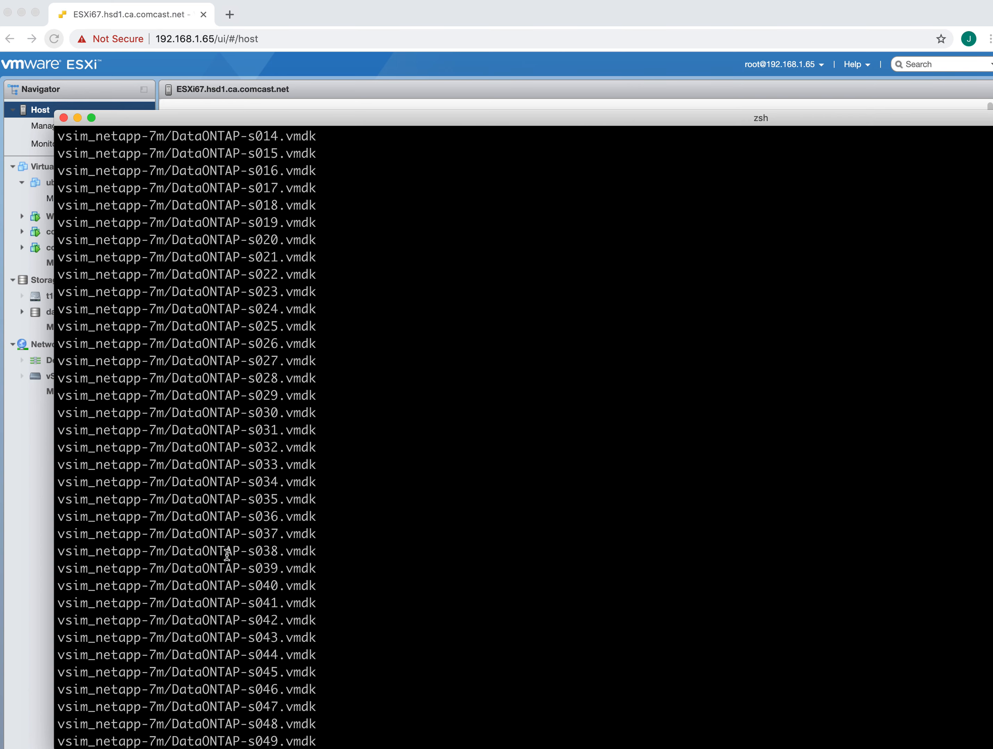
pyautogui.scroll(3, 228, 556)
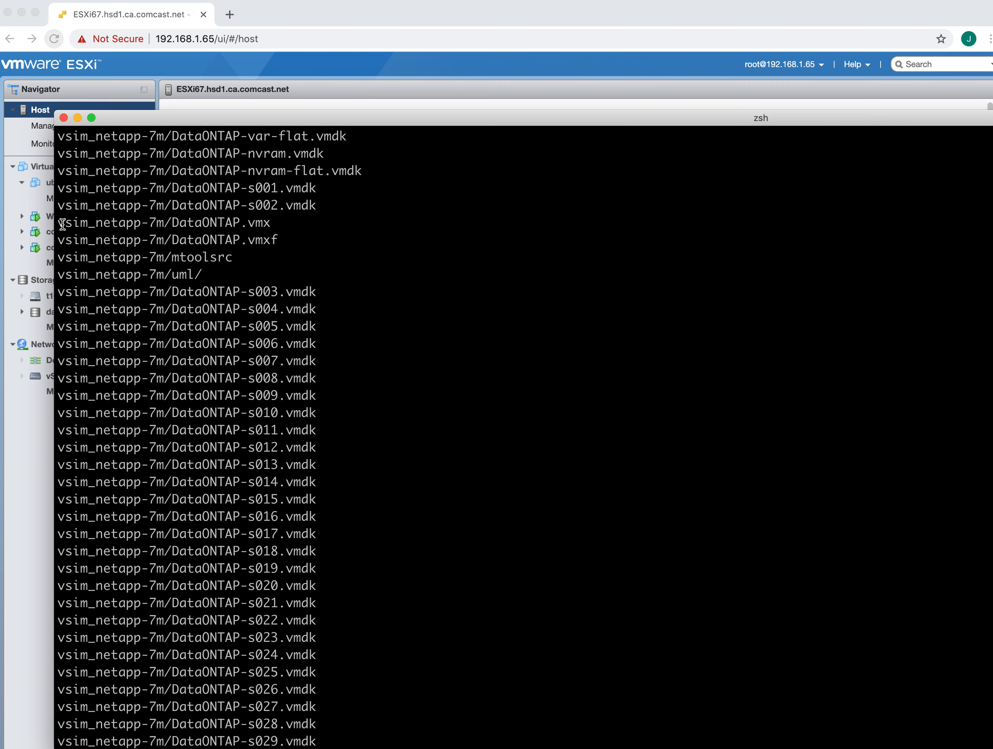
pyautogui.moveTo(57, 222); pyautogui.dragTo(271, 239)
pyautogui.scroll(1, 285, 228)
pyautogui.scroll(6, 324, 278)
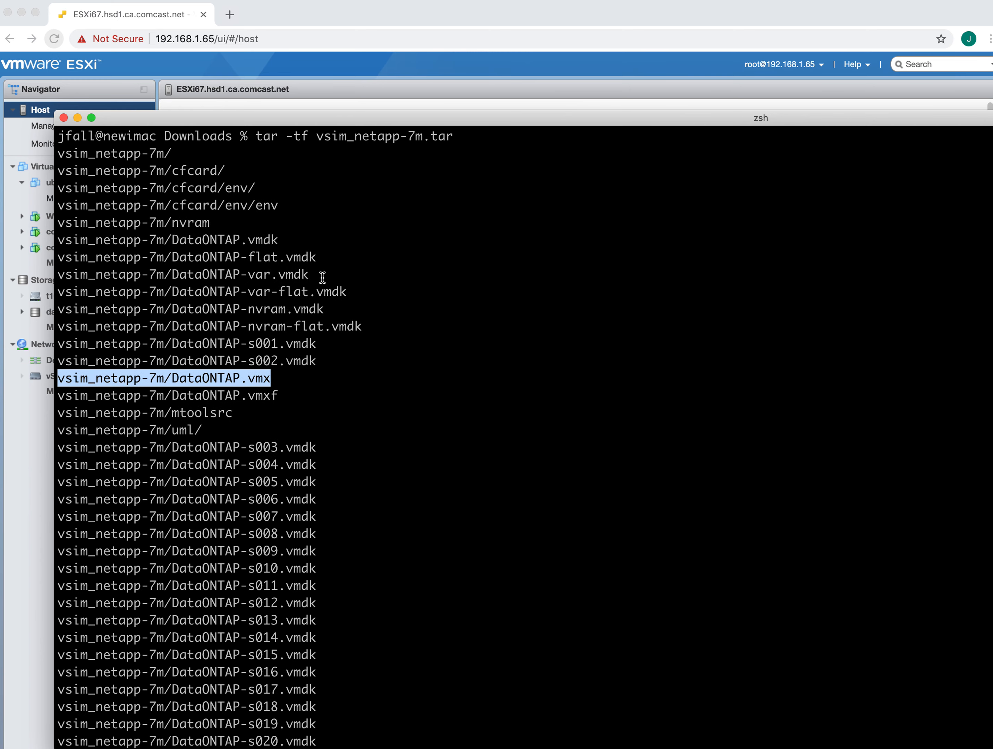
pyautogui.click(200, 208)
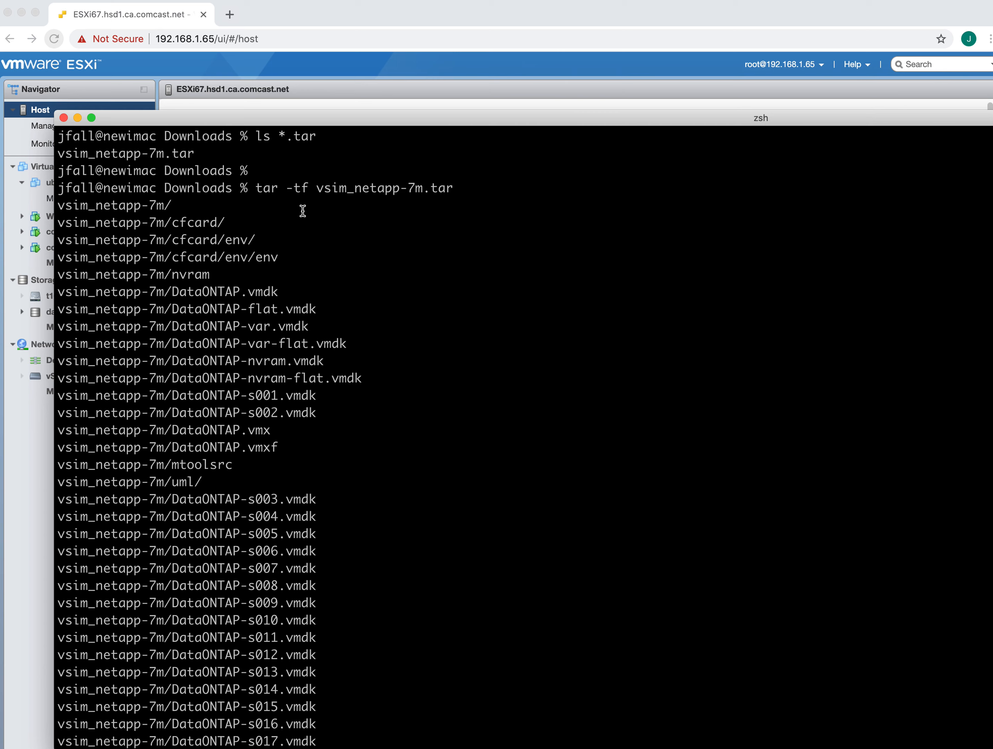
pyautogui.scroll(2, 303, 211)
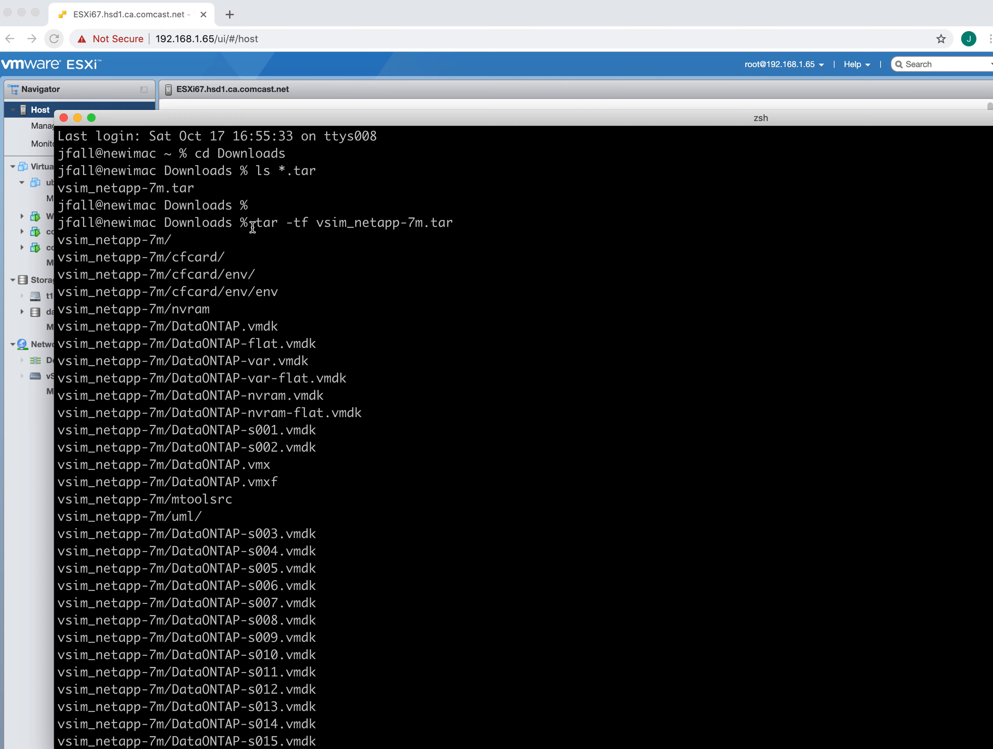
pyautogui.moveTo(316, 223); pyautogui.dragTo(454, 223)
pyautogui.click(452, 269)
# Switch to the VMware ESXi web client, browse the files on datastore1, and select vsim_netapp-7m.tar
pyautogui.click(402, 12)
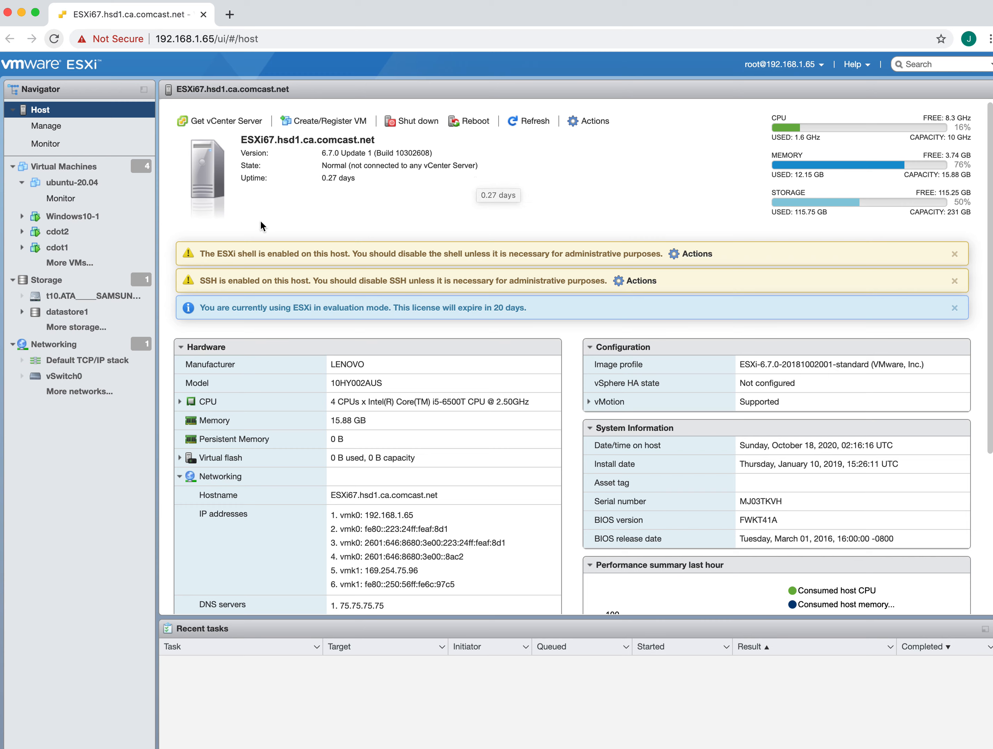
pyautogui.click(72, 313)
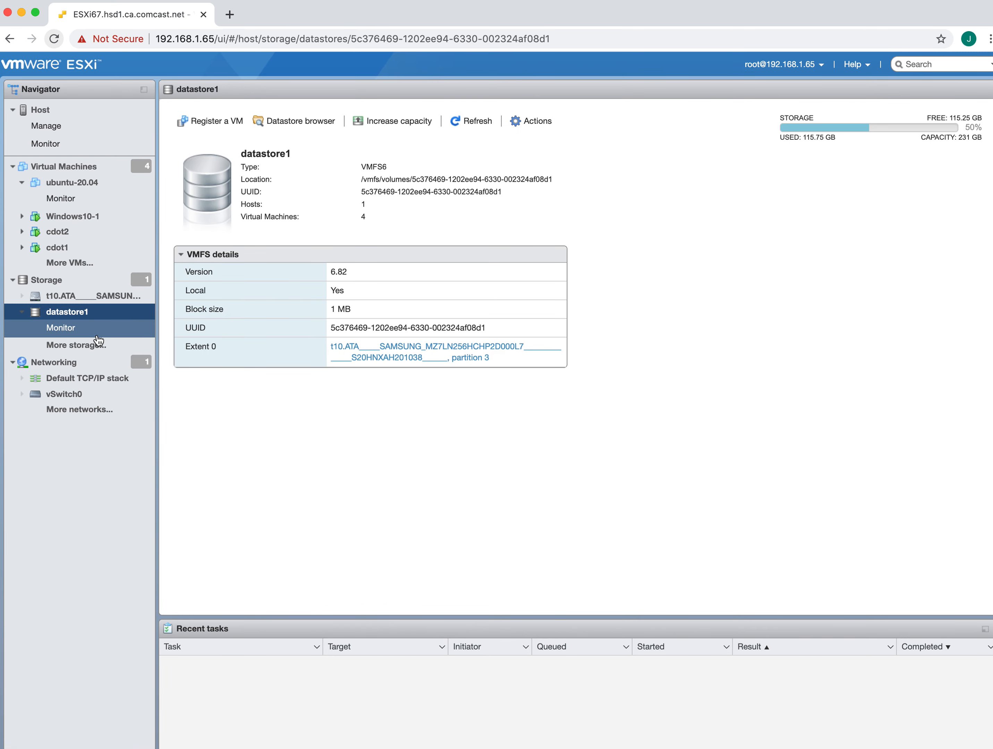
pyautogui.rightClick(83, 313)
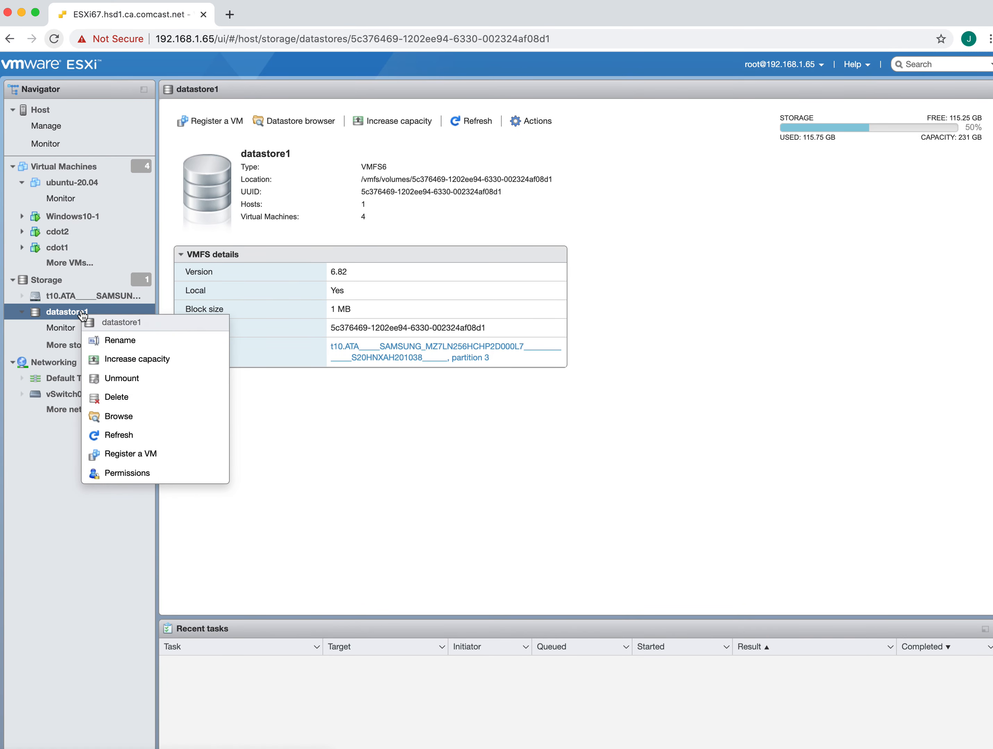
pyautogui.click(121, 416)
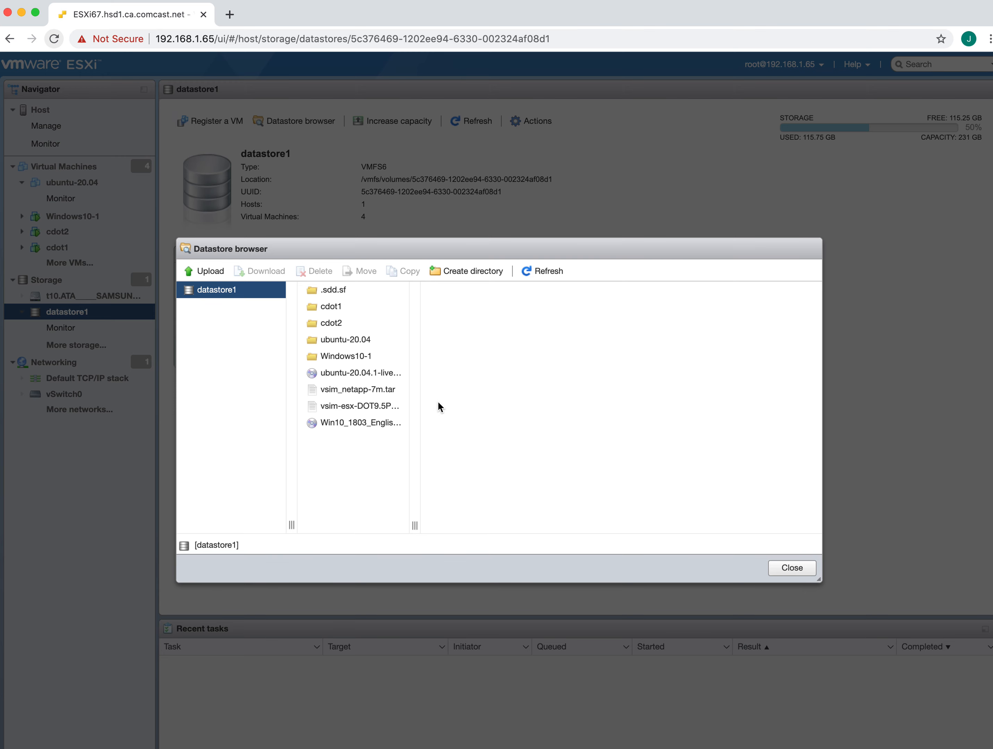
pyautogui.click(330, 394)
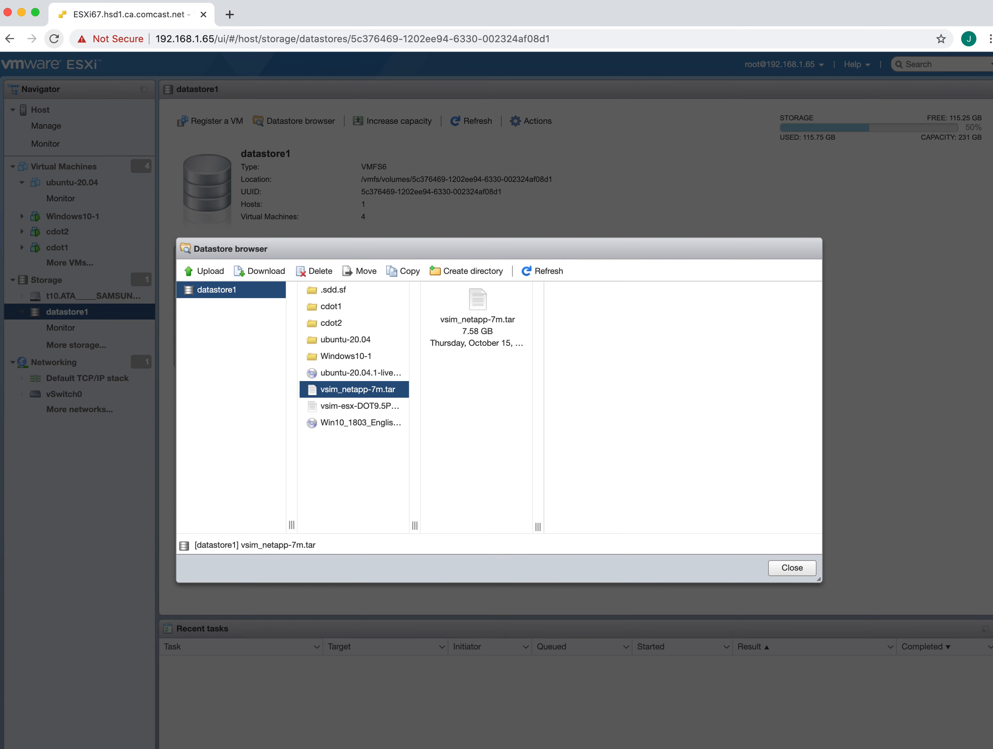
# Switch to the terminal with the ESXi root SSH session, try whoami, and list the mounted filesystems with df -h
pyautogui.moveTo(0, 309); pyautogui.dragTo(665, 202)
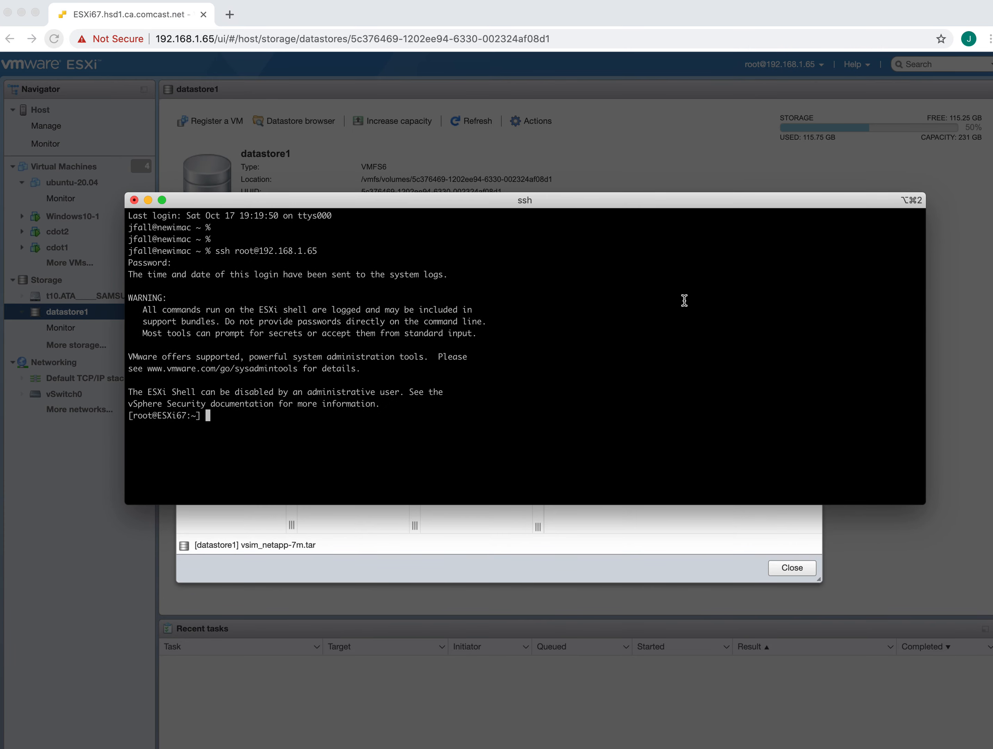
pyautogui.press('Return')
pyautogui.press('Return')
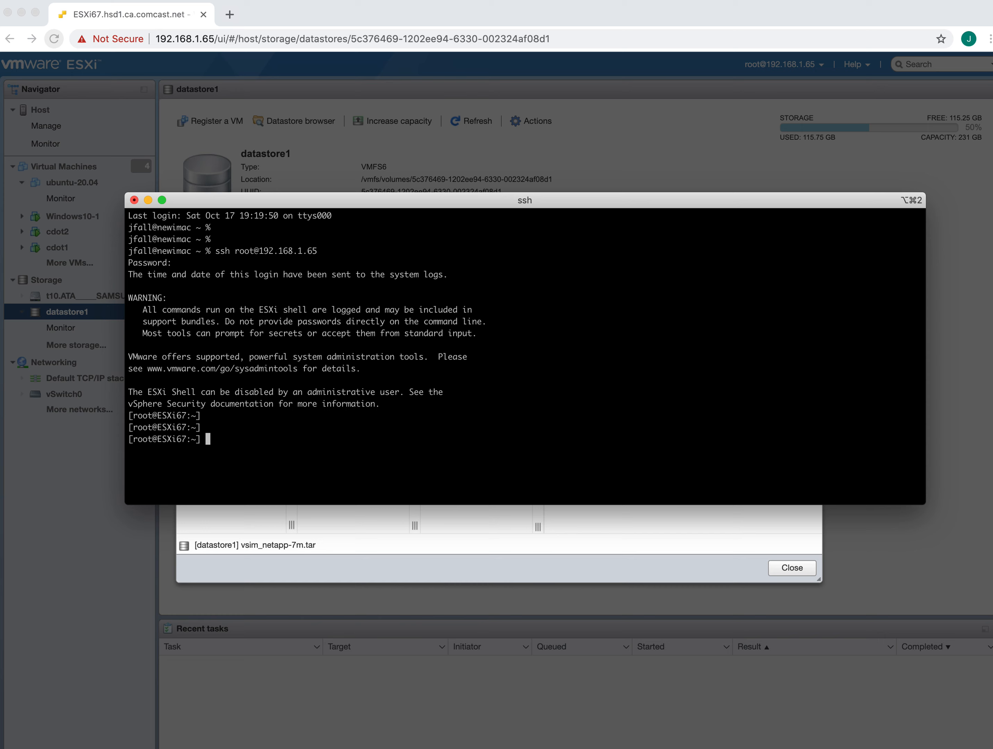
pyautogui.write('whoami')
pyautogui.press('Return')
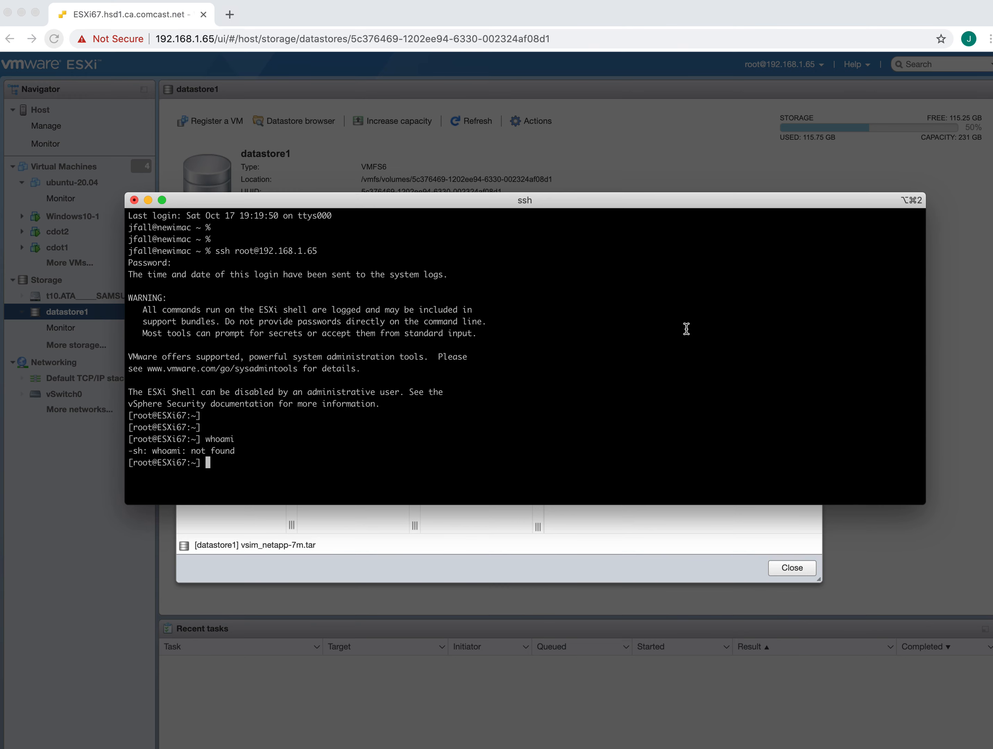
pyautogui.write('df -h')
pyautogui.press('Return')
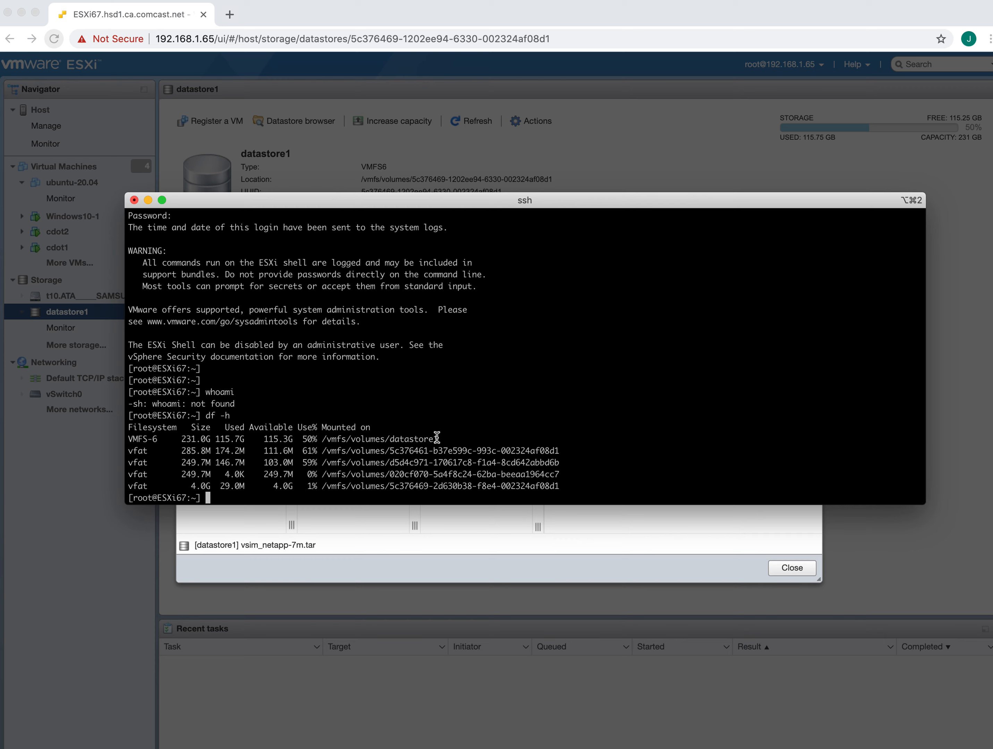
# Copy the datastore mount path from the df output and change into /vmfs/volumes/datastore1
pyautogui.moveTo(320, 439); pyautogui.dragTo(435, 438)
pyautogui.press('super+c')
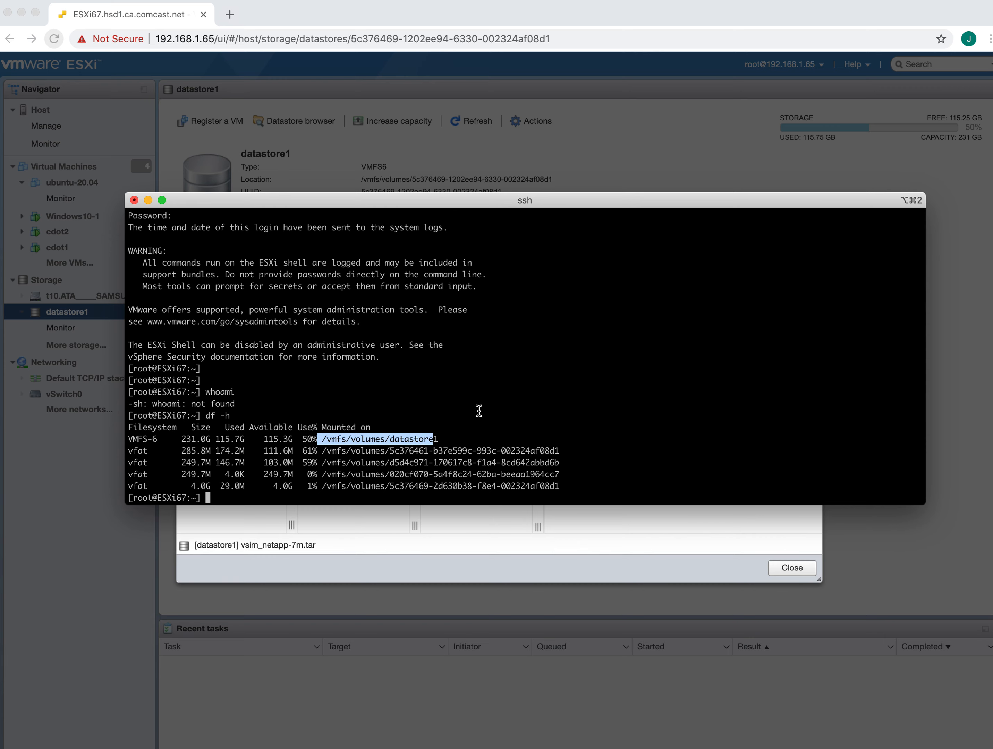
pyautogui.write('cd')
pyautogui.press('super+v')
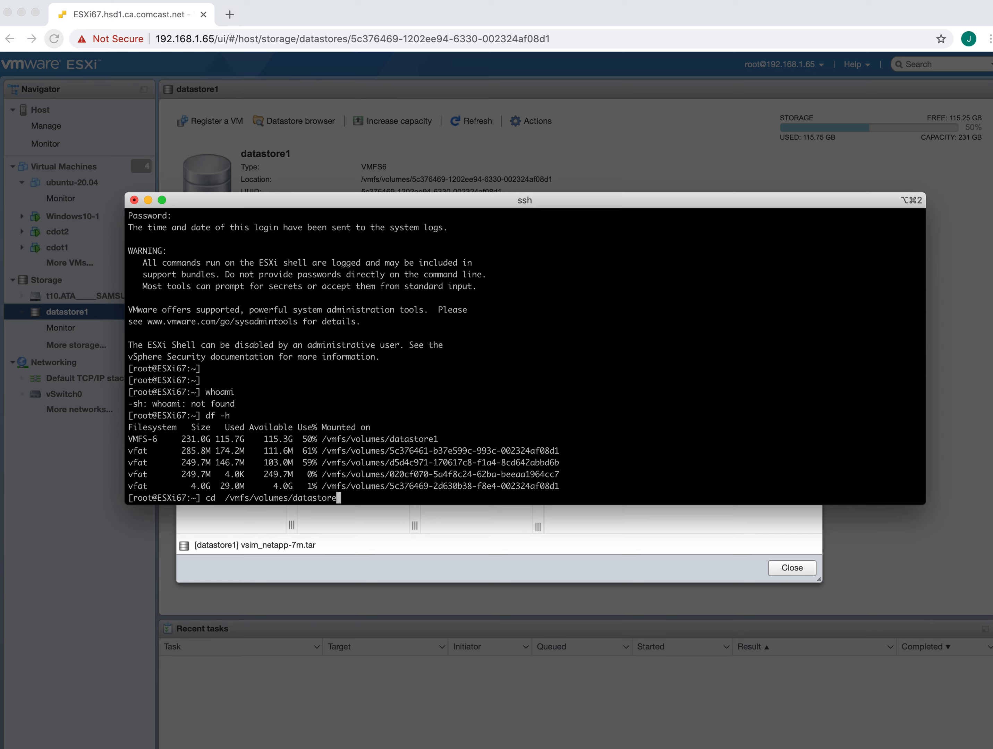
pyautogui.press('Return')
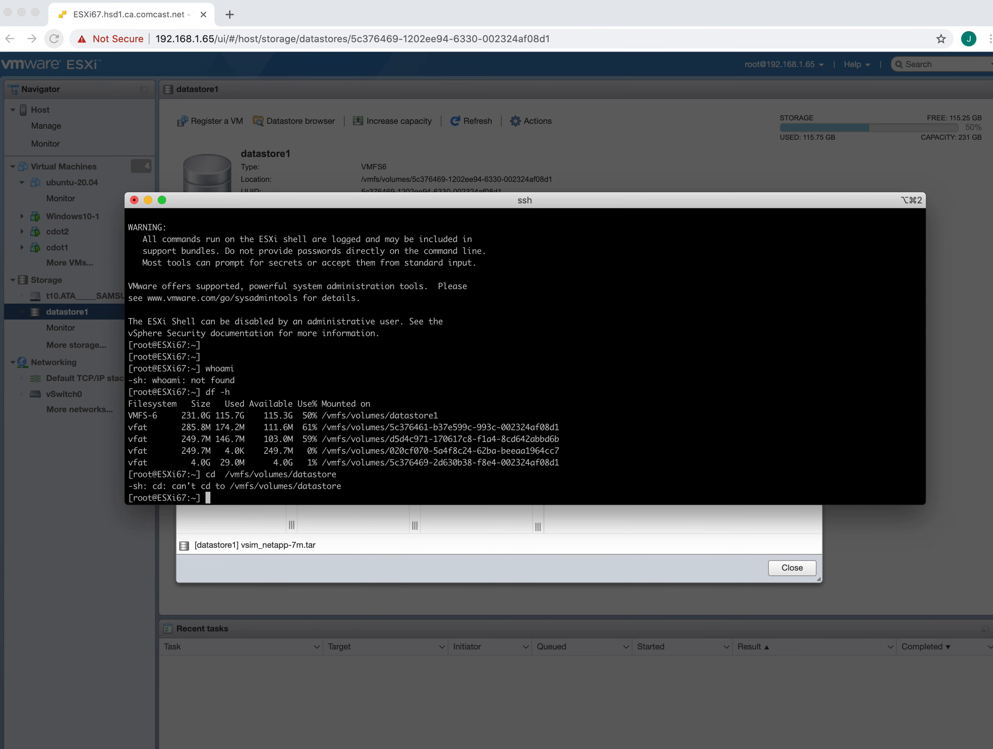
pyautogui.write('cd')
pyautogui.press('super+v')
pyautogui.write('1')
pyautogui.press('Return')
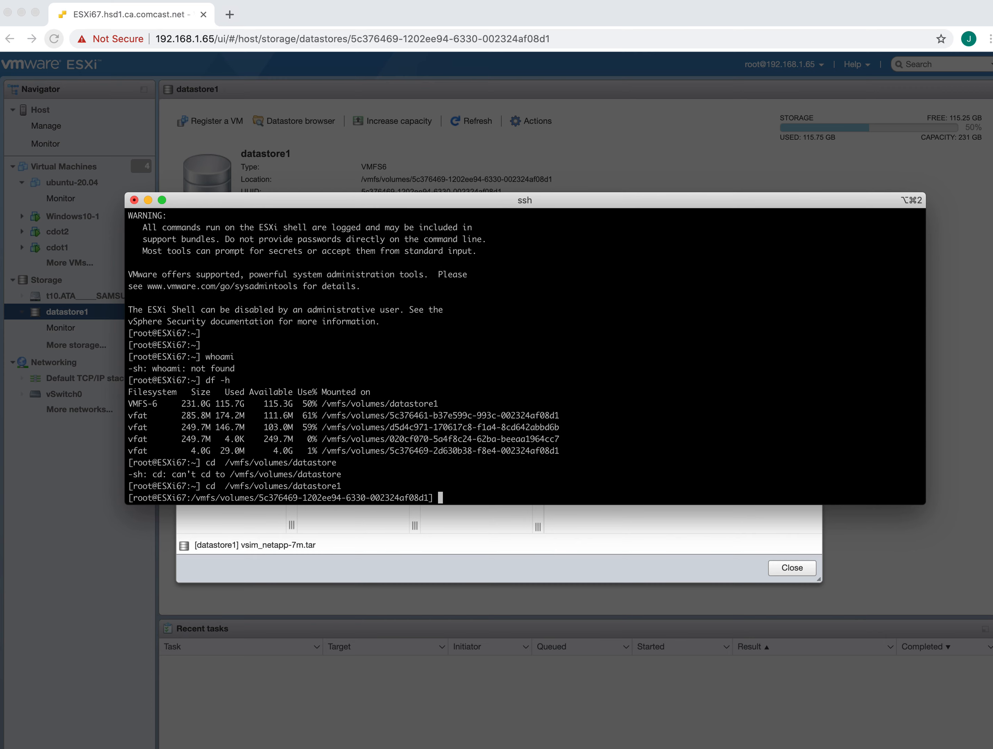
# List the datastore's files in long format with ls -l, and move and enlarge the SSH terminal window
pyautogui.write('ls -l')
pyautogui.press('Return')
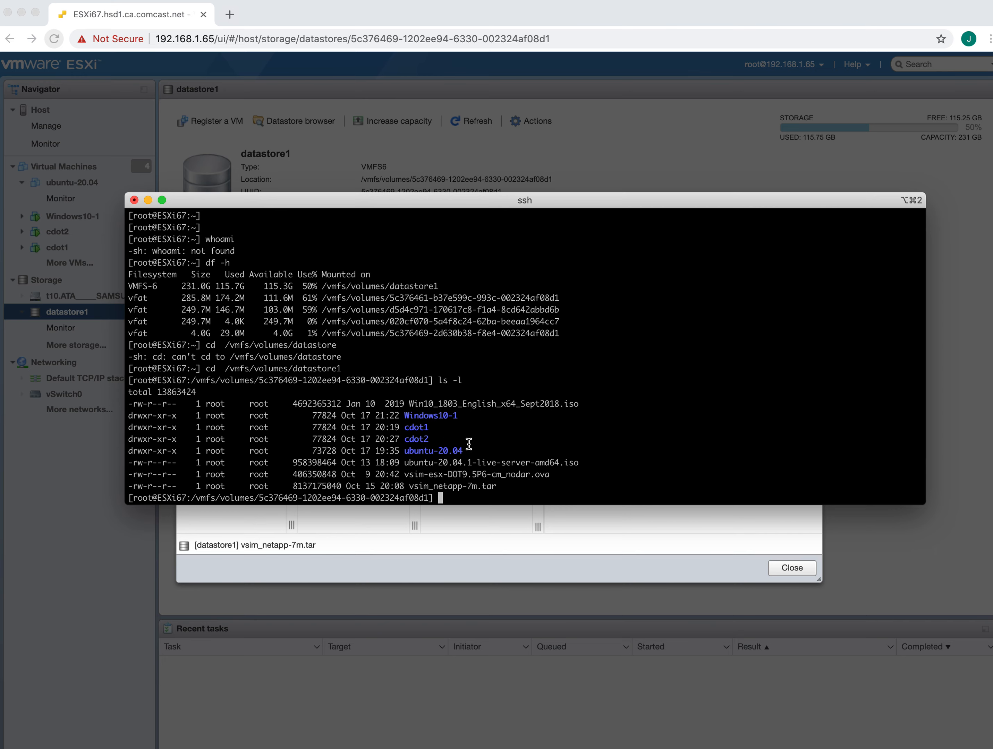
pyautogui.moveTo(443, 202); pyautogui.dragTo(382, 103)
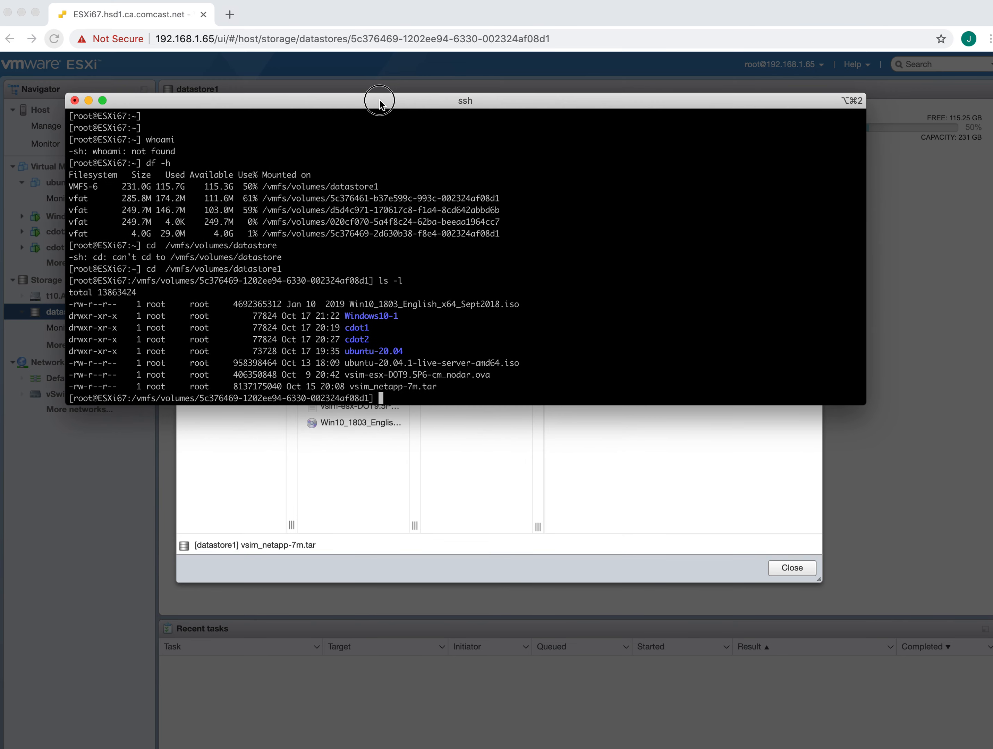
pyautogui.moveTo(865, 406); pyautogui.dragTo(922, 511)
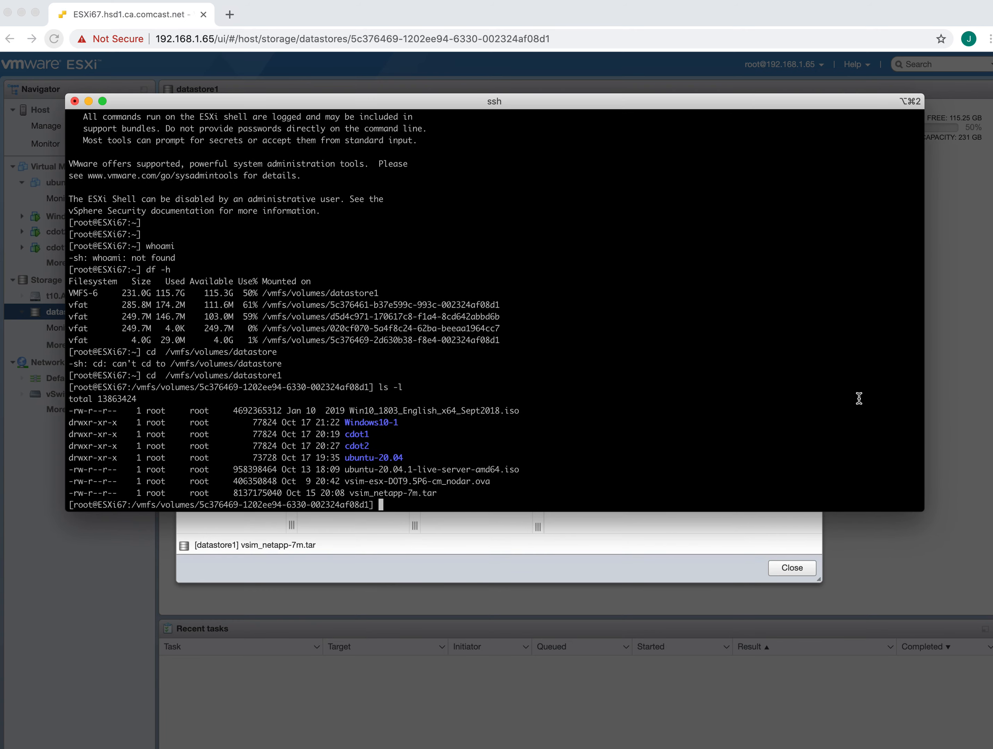
# Enlarge the terminal text, reposition the window, and extract vsim_netapp-7m.tar on the datastore with tar -xf
pyautogui.press('super+plus')
pyautogui.press('super+plus')
pyautogui.press('super+plus')
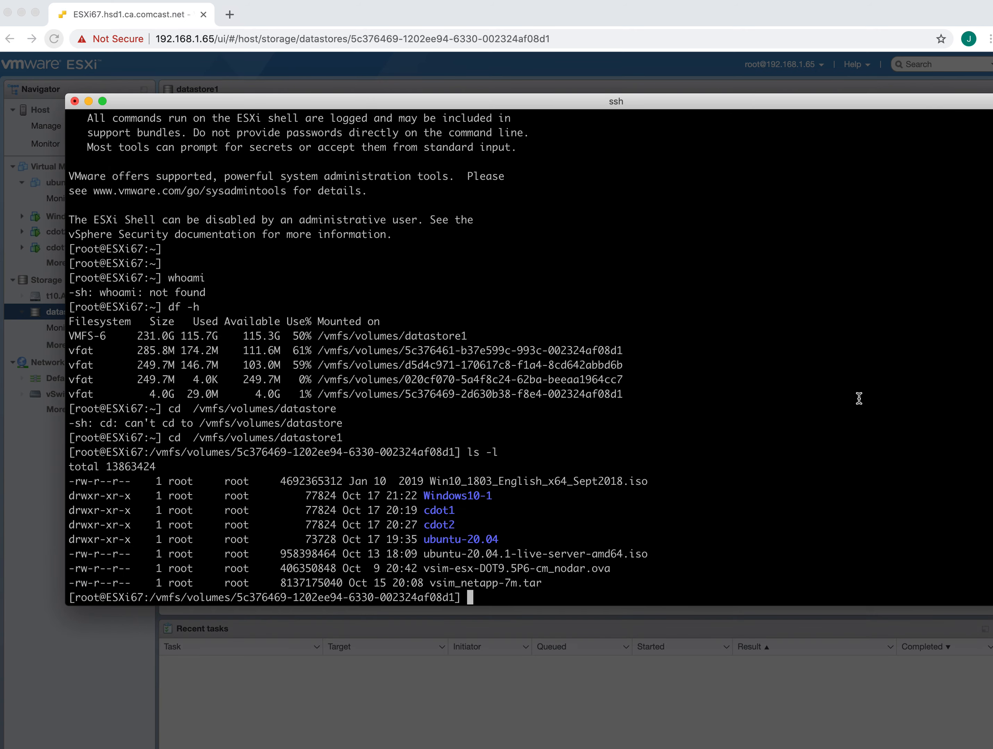
pyautogui.moveTo(501, 104); pyautogui.dragTo(487, 93)
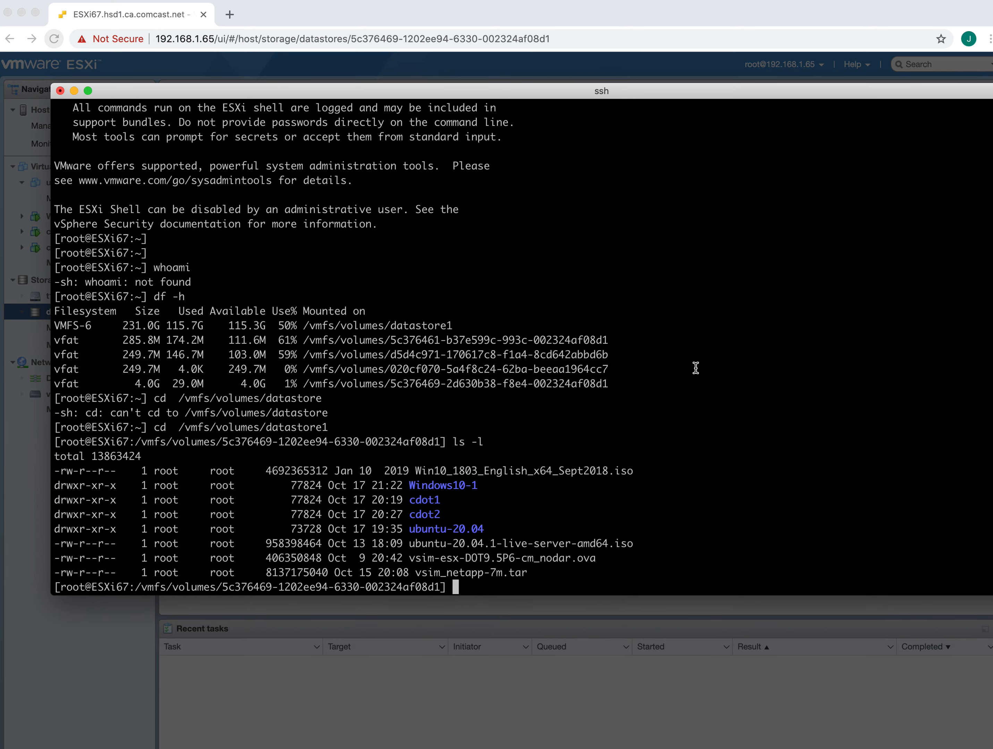
pyautogui.write('tar -xf')
pyautogui.moveTo(417, 573); pyautogui.dragTo(526, 574)
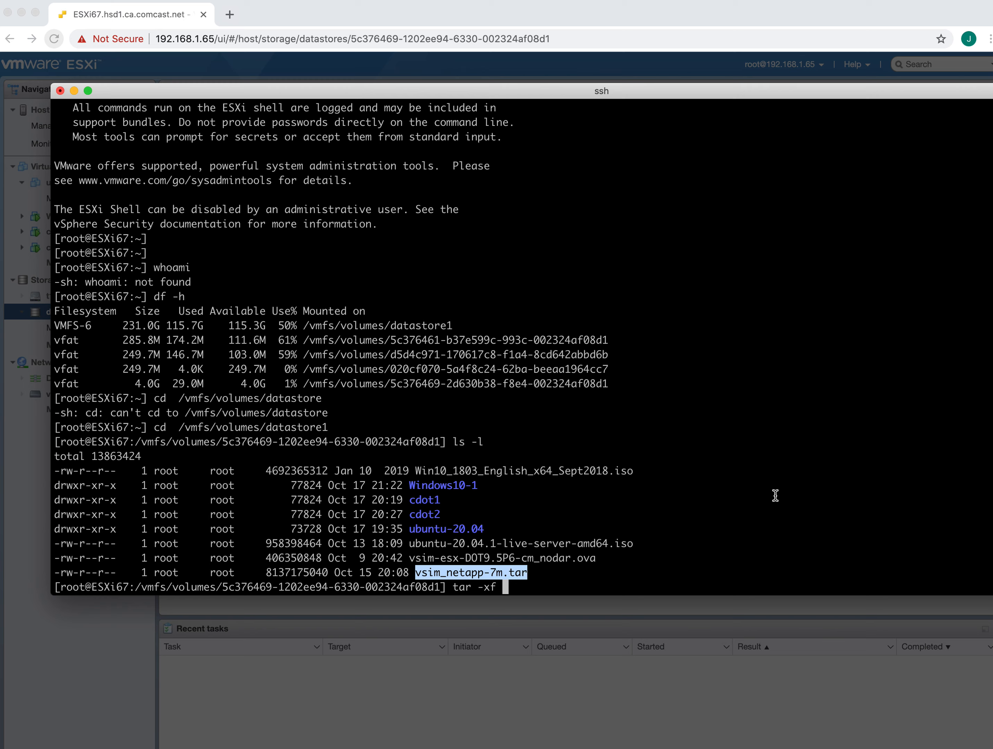
pyautogui.write('vsim_netapp-7m.tar')
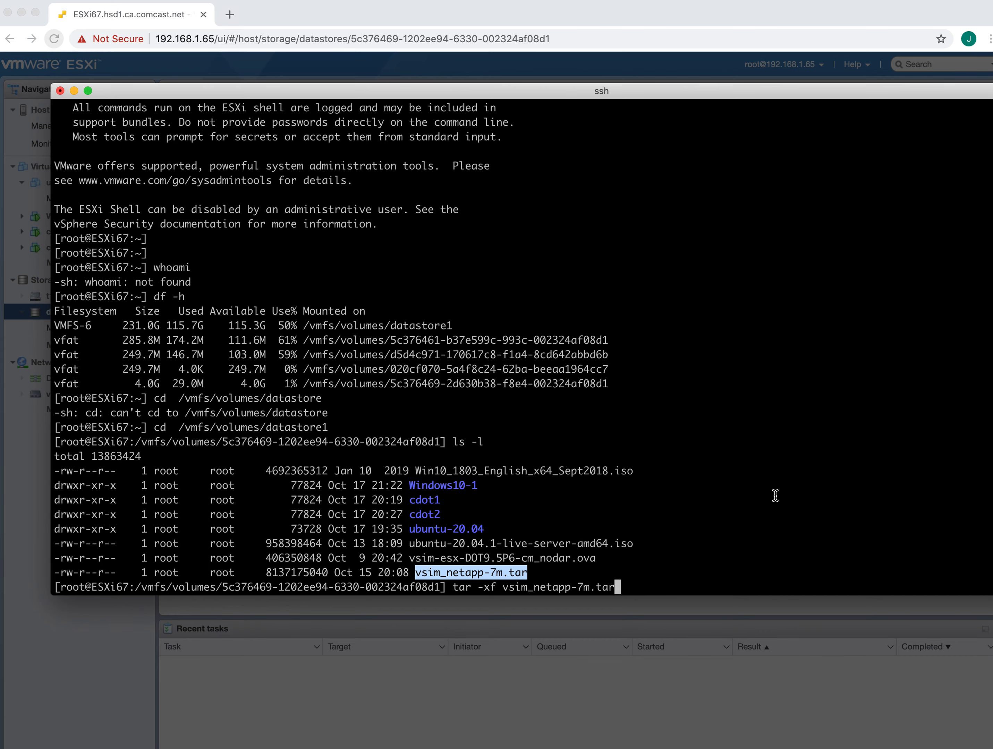
pyautogui.press('Return')
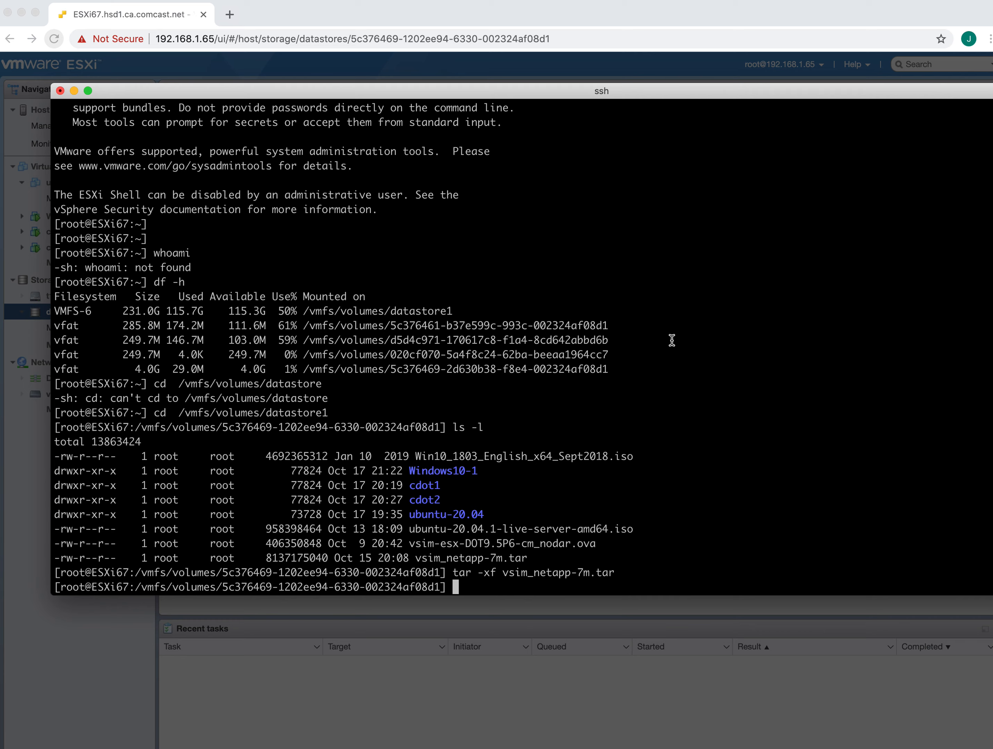
# List the datastore's contents in long format again with ls -l to check the extracted files
pyautogui.write('l')
pyautogui.press('BackSpace')
pyautogui.write('ls -l')
pyautogui.press('Return')
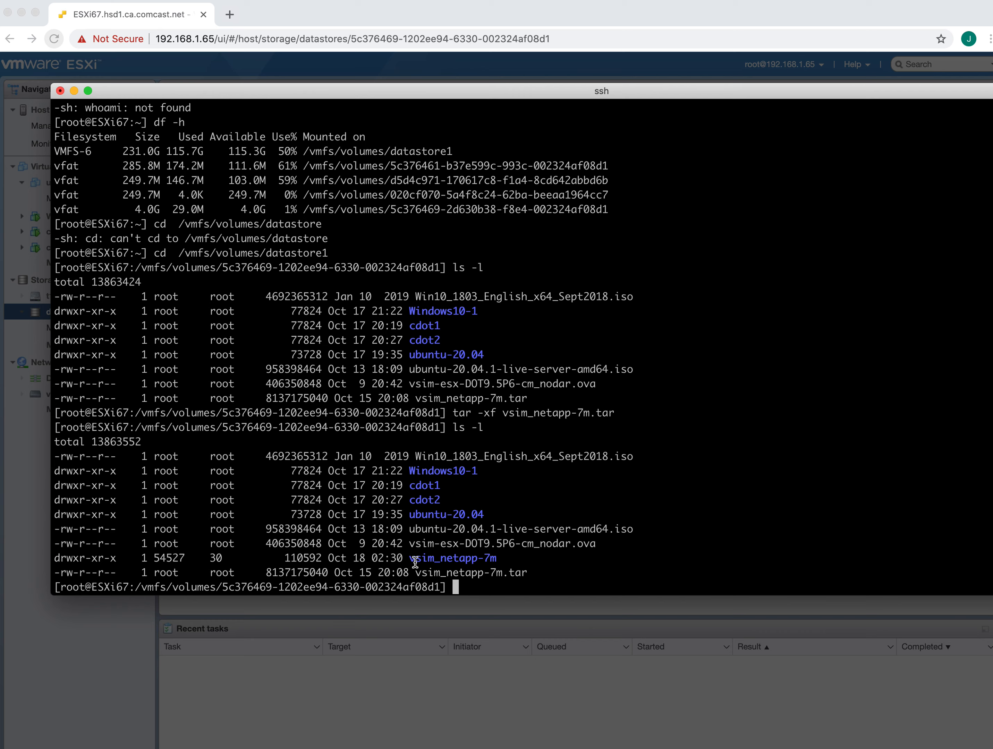
# Copy the extracted folder's name, change into vsim_netapp-7m, and list its files with ls
pyautogui.moveTo(414, 561); pyautogui.dragTo(499, 559)
pyautogui.press('super+c')
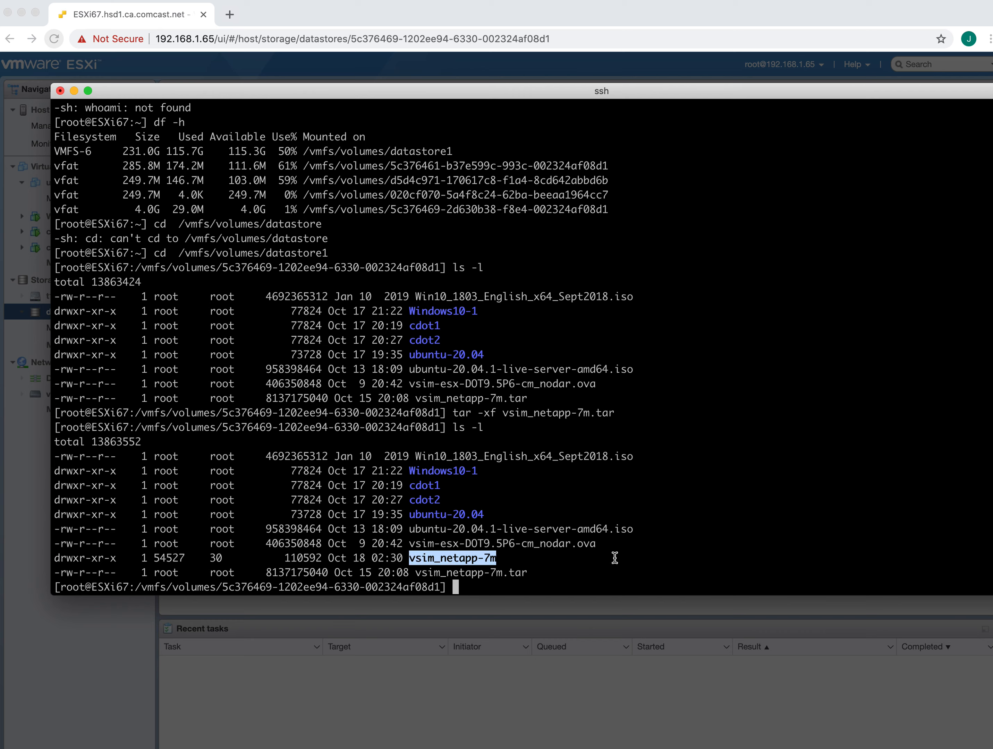
pyautogui.write('cd')
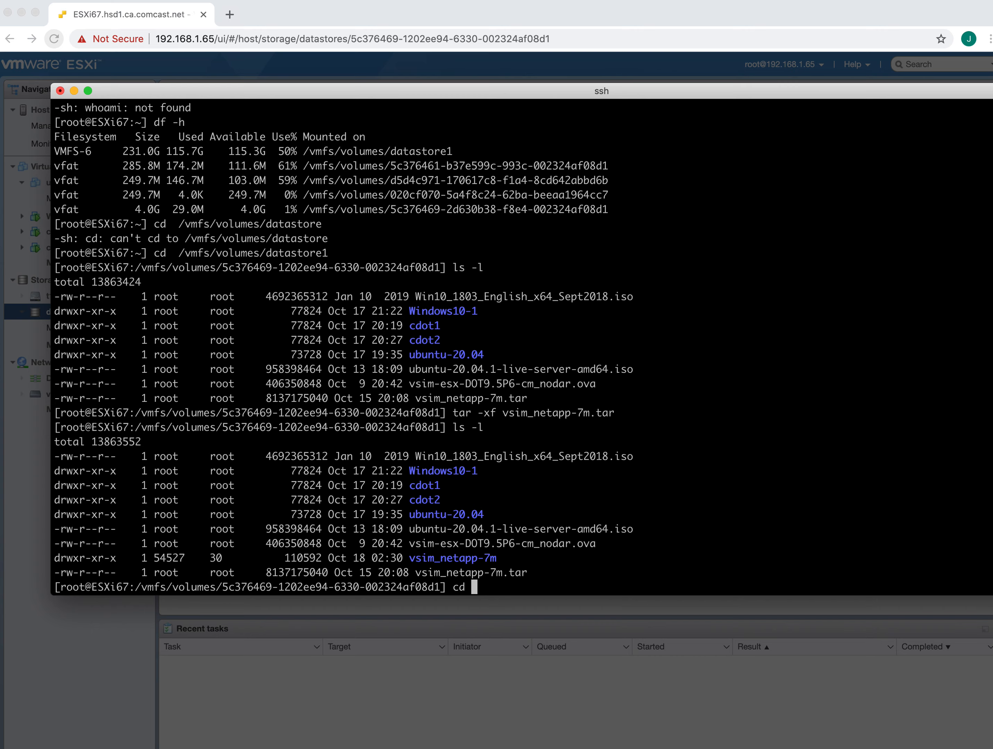
pyautogui.press('super+v')
pyautogui.press('Return')
pyautogui.write('ls')
pyautogui.press('Return')
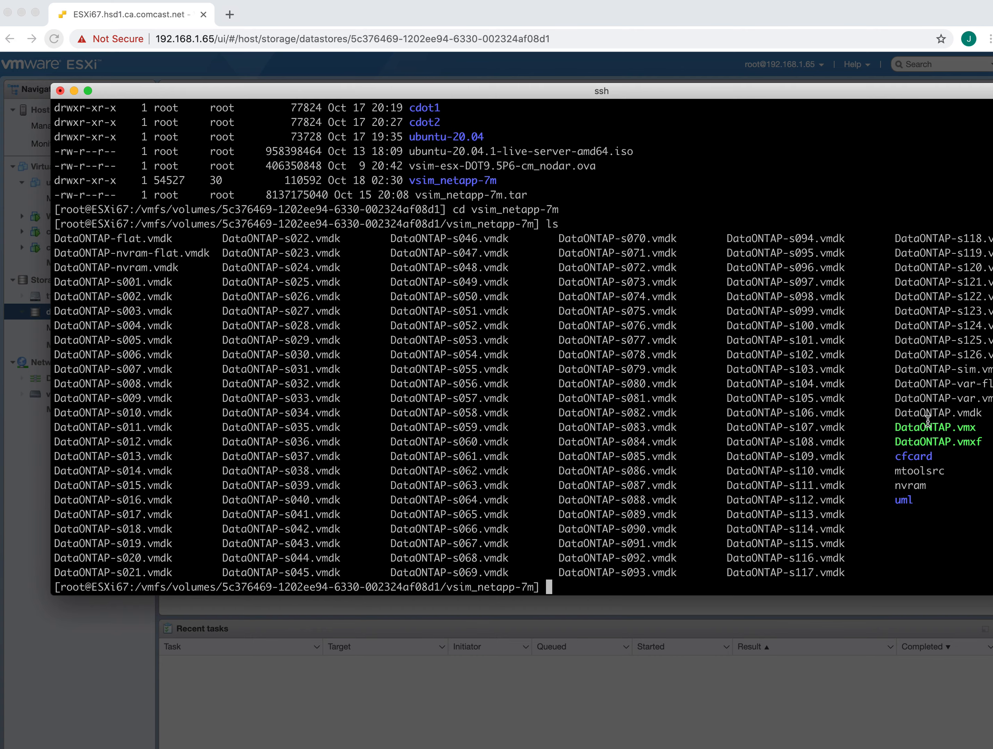
# Move the terminal aside, switch to the ESXi web client, refresh the datastore browser, and open the vsim_netapp-7m folder
pyautogui.moveTo(607, 93); pyautogui.dragTo(992, 127)
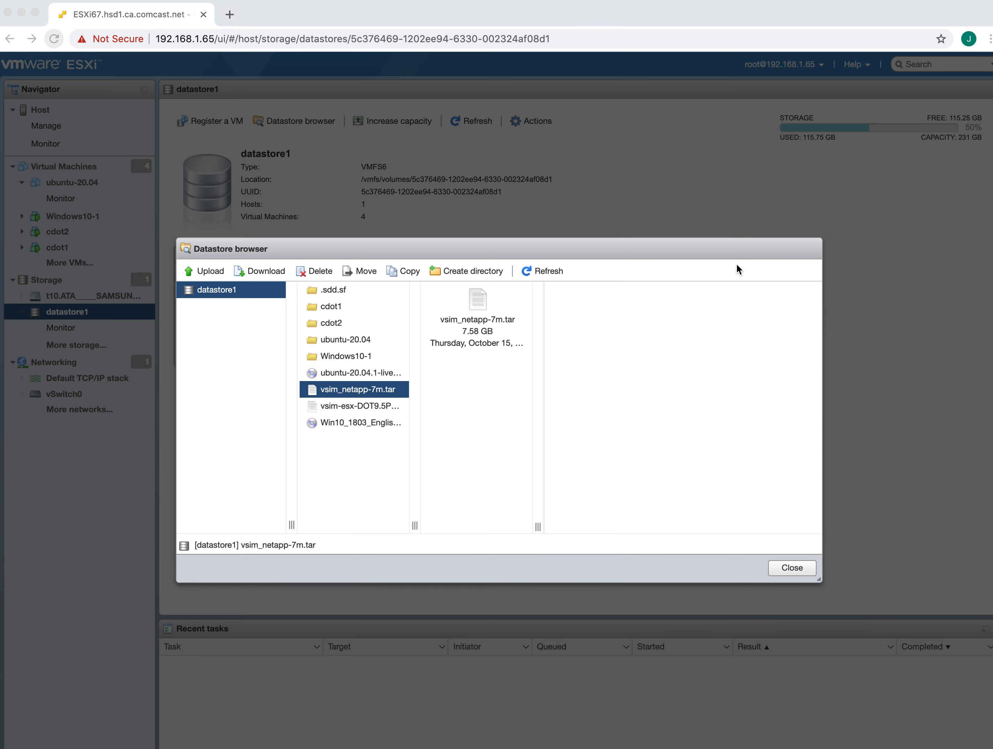
pyautogui.click(575, 317)
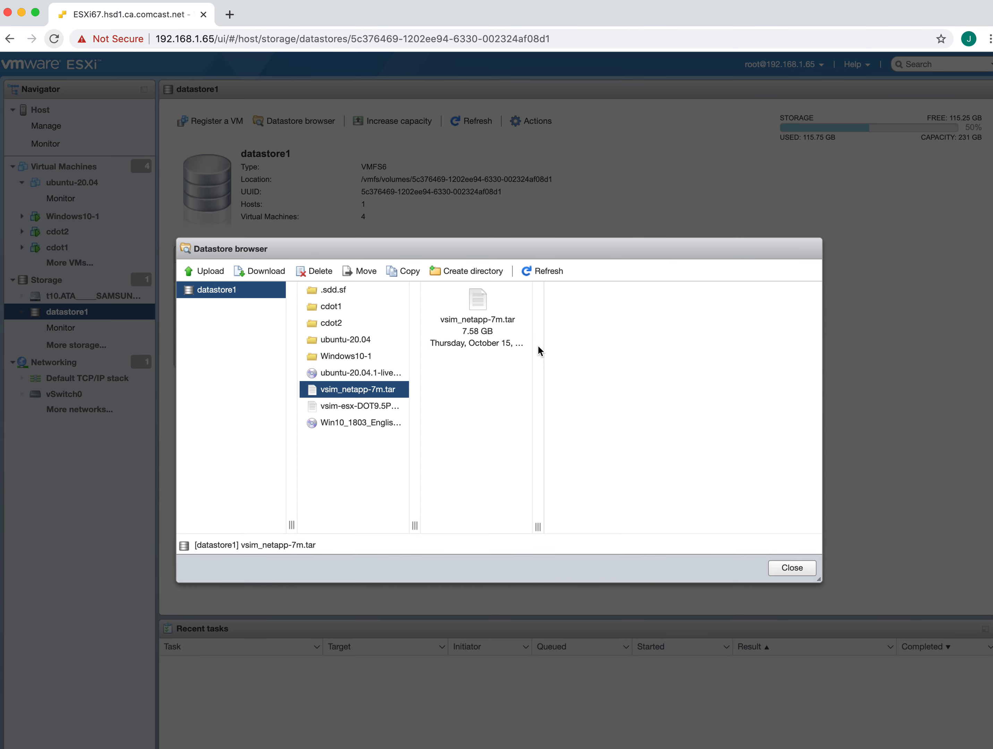
pyautogui.click(541, 271)
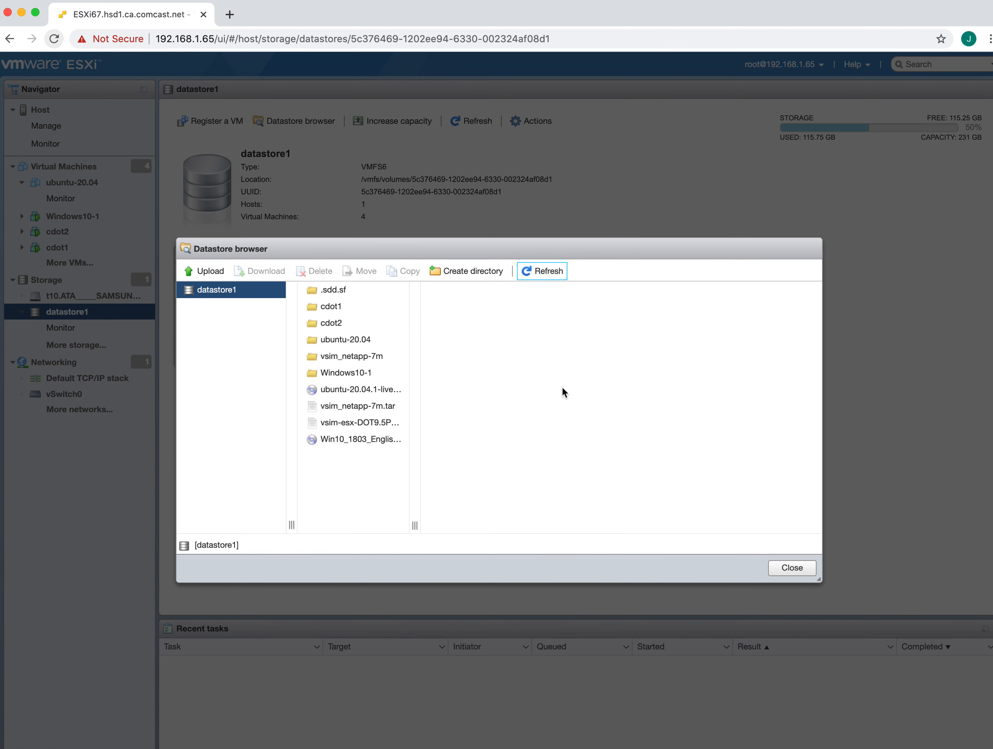
pyautogui.click(347, 357)
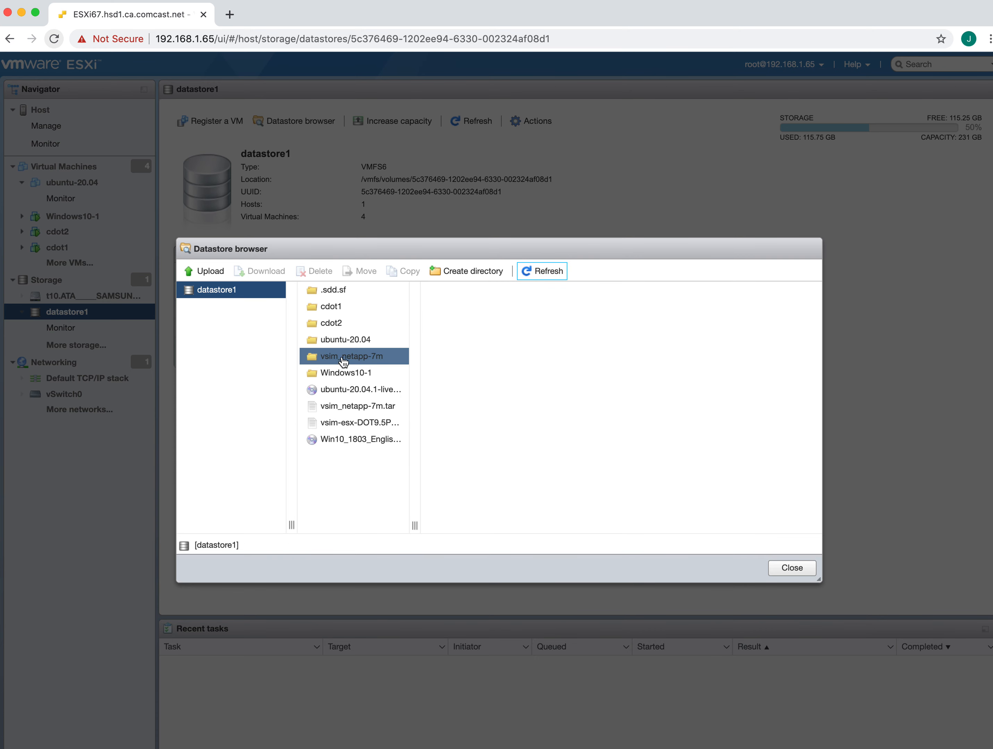
pyautogui.doubleClick(337, 358)
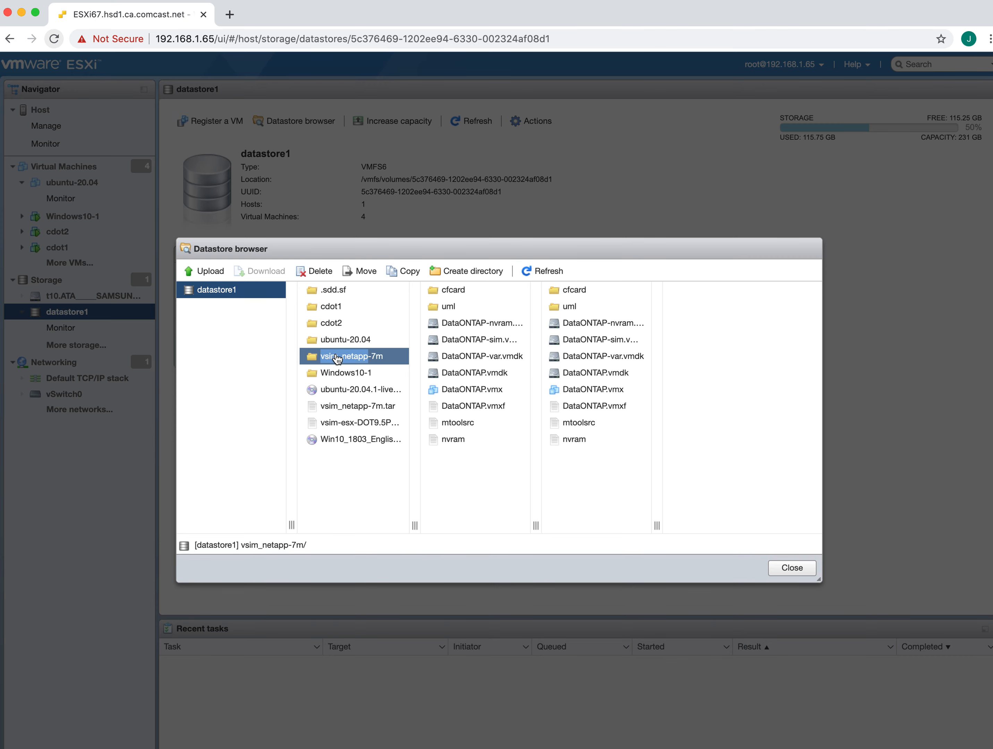
# Select DataONTAP.vmx in the vsim_netapp-7m folder and register it as a virtual machine
pyautogui.click(609, 411)
pyautogui.click(604, 391)
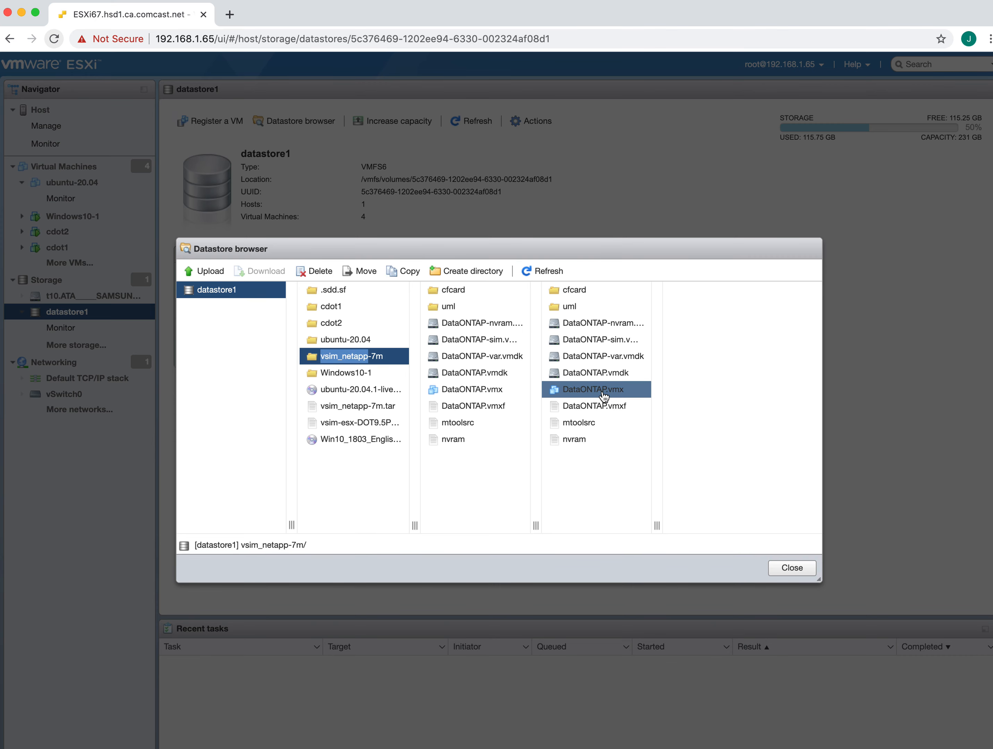
pyautogui.click(610, 395)
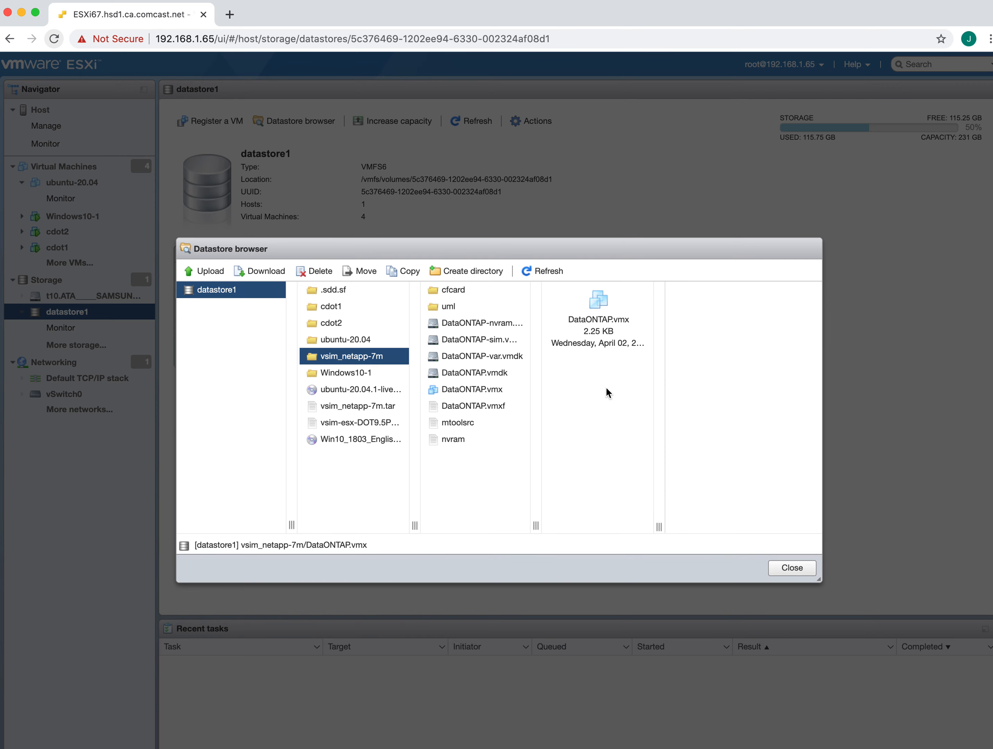
pyautogui.click(601, 306)
pyautogui.rightClick(595, 310)
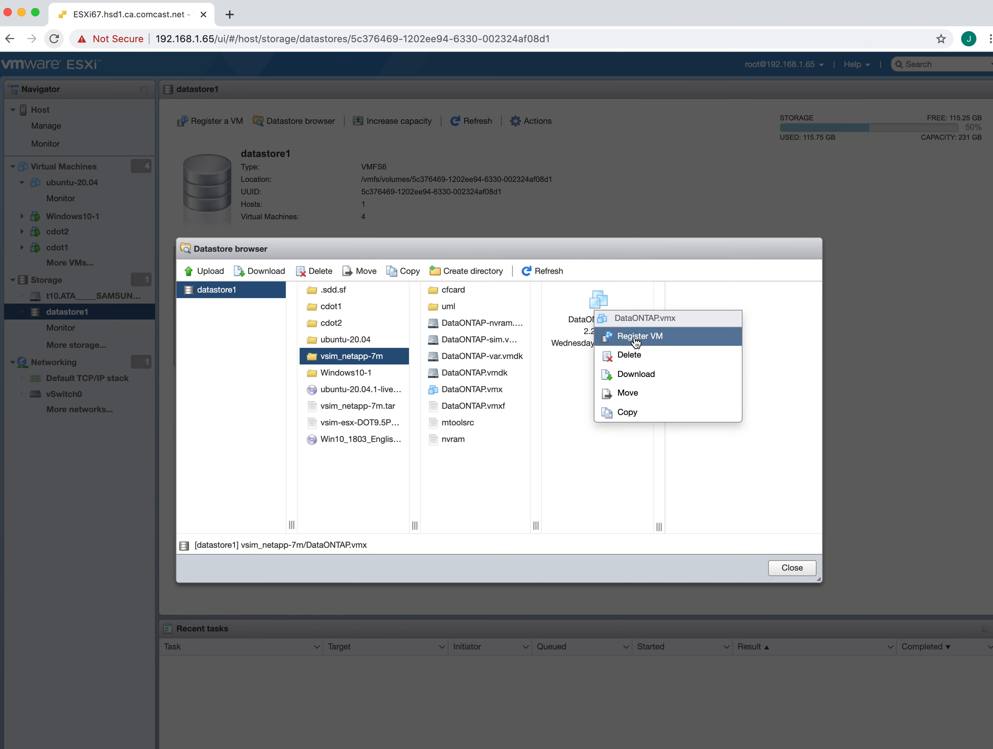
pyautogui.click(666, 341)
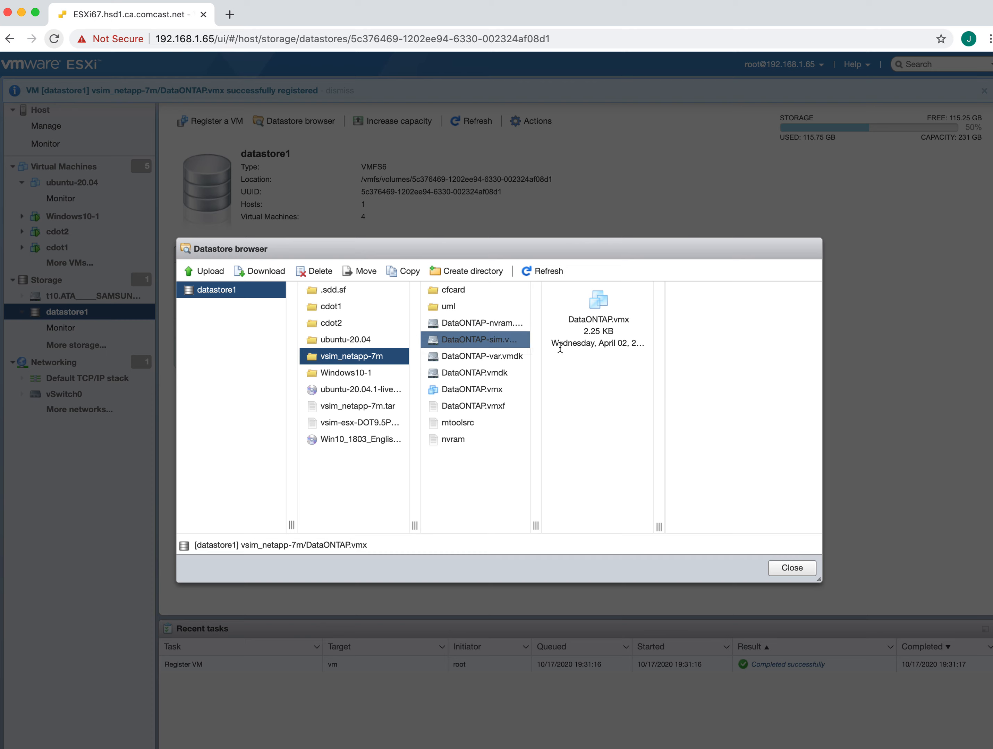
# Close the datastore browser and open the vsim_netapp-7m virtual machine from the host's full VM list
pyautogui.click(793, 568)
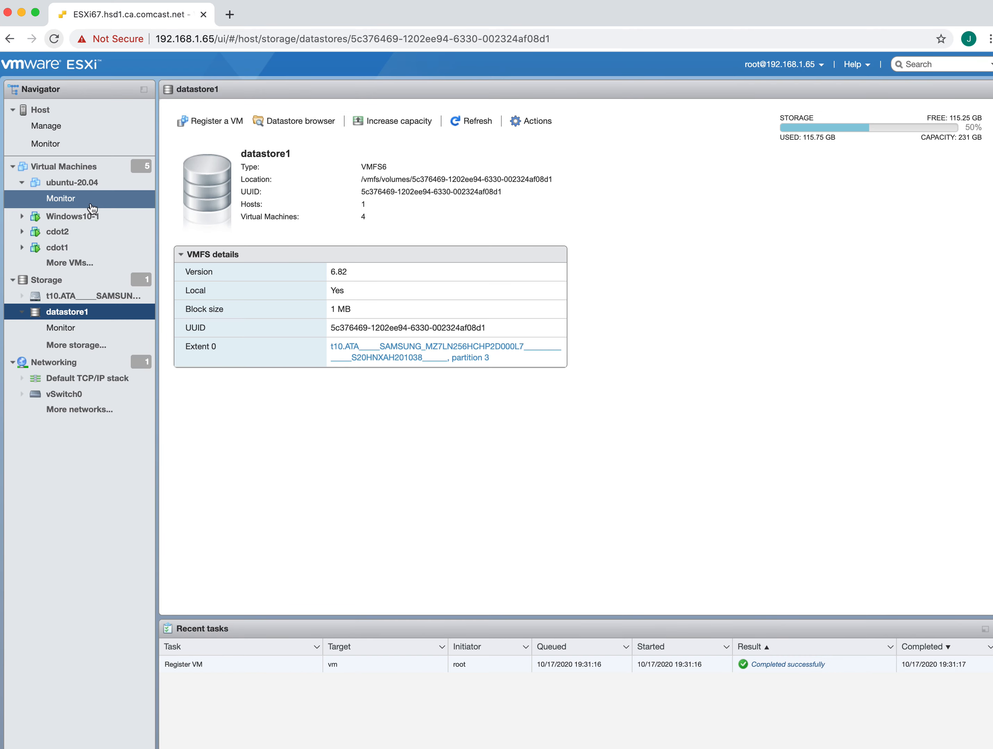
pyautogui.click(91, 265)
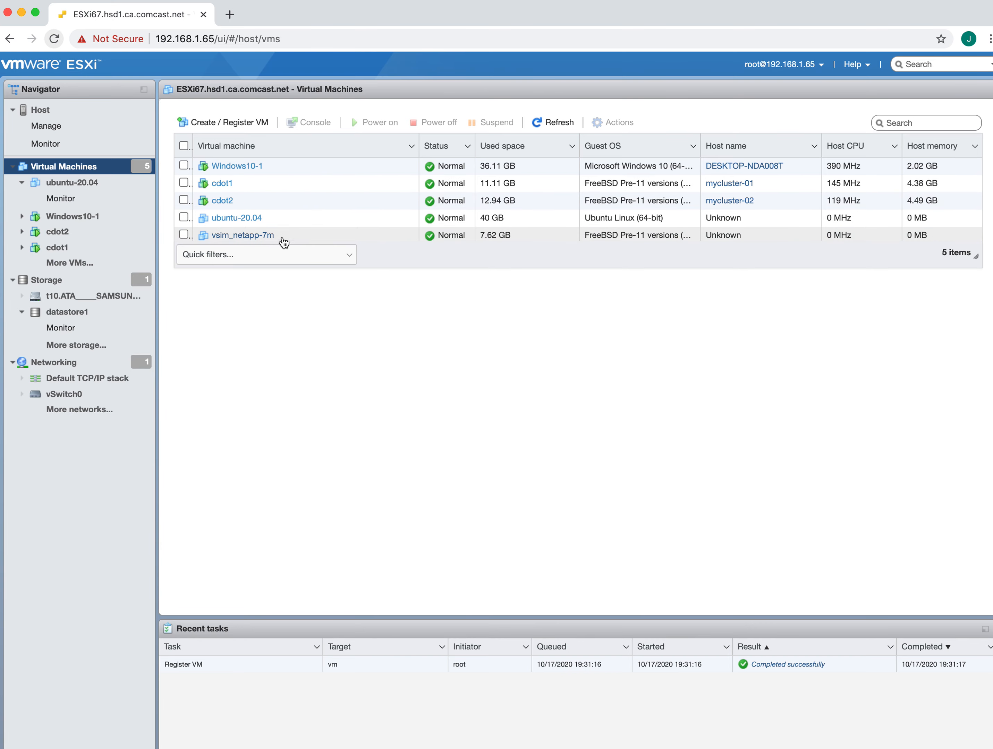
pyautogui.click(231, 236)
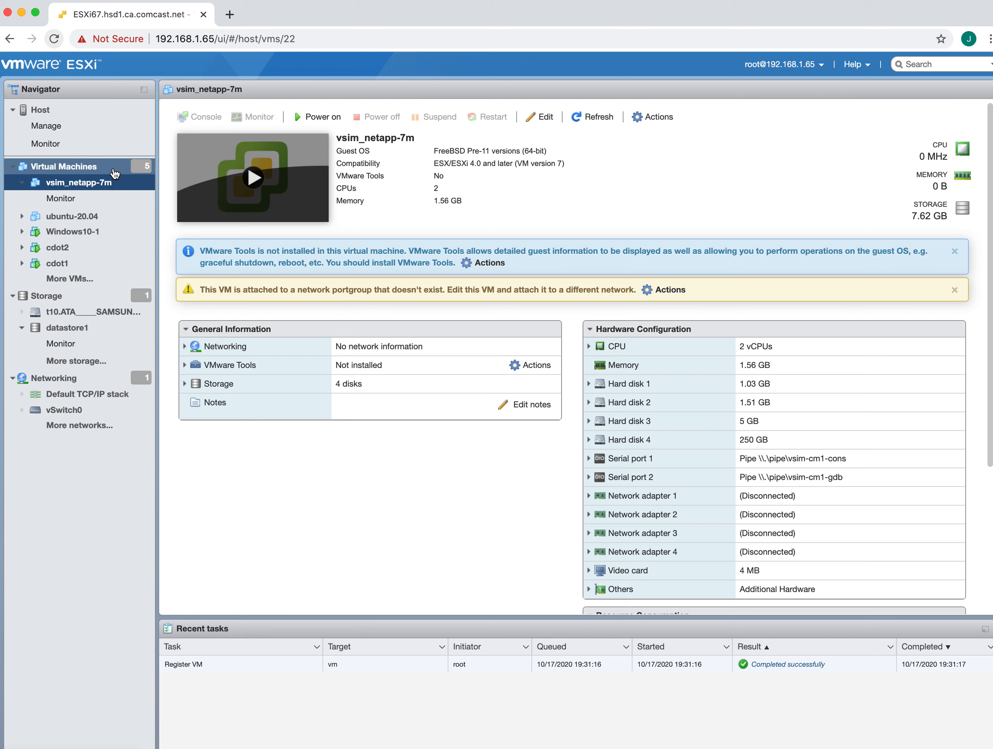
# Edit the settings of the vsim_netapp-7m VM and remove Network Adapters 1, 2, 3 and 4
pyautogui.rightClick(71, 183)
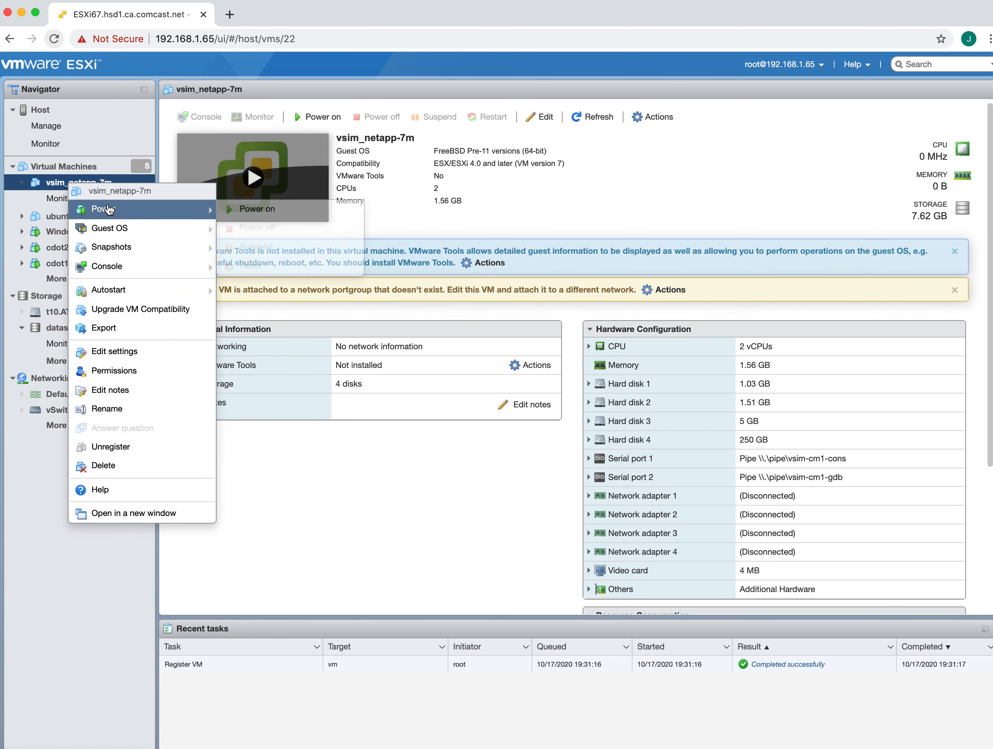
pyautogui.moveTo(117, 258)
pyautogui.click(118, 351)
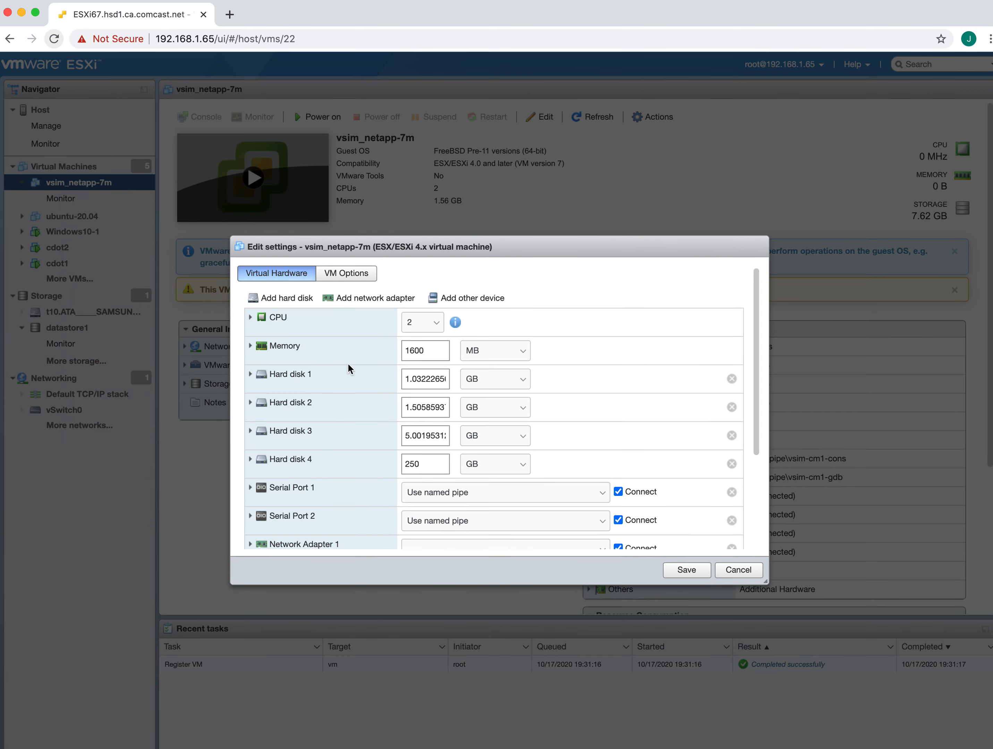
pyautogui.scroll(-5, 580, 350)
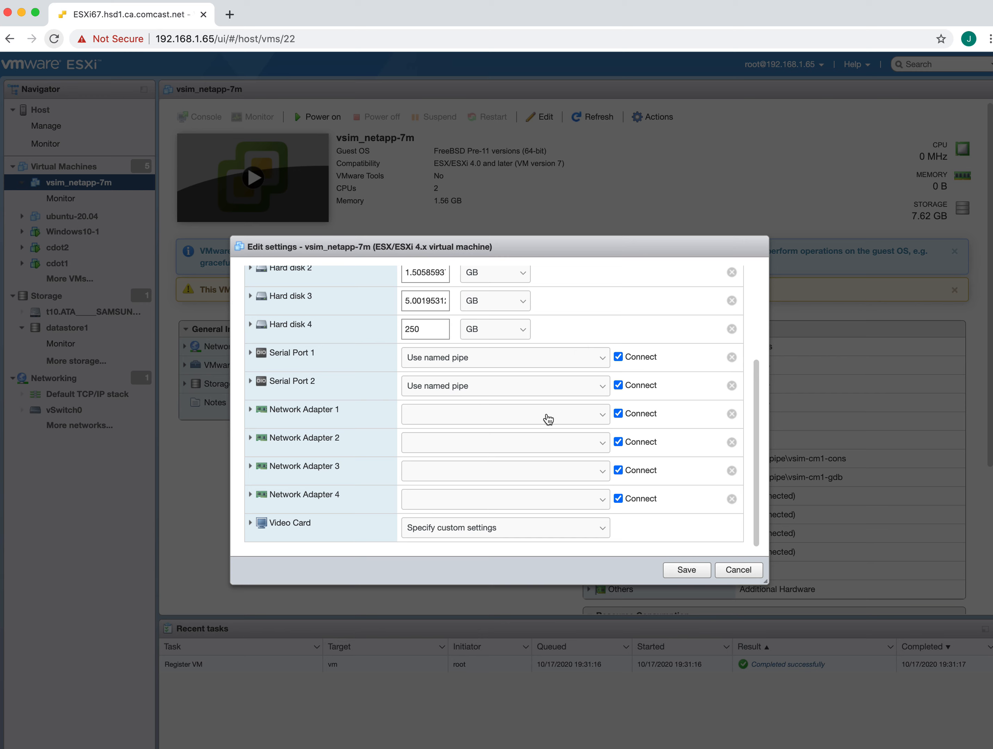
pyautogui.click(286, 413)
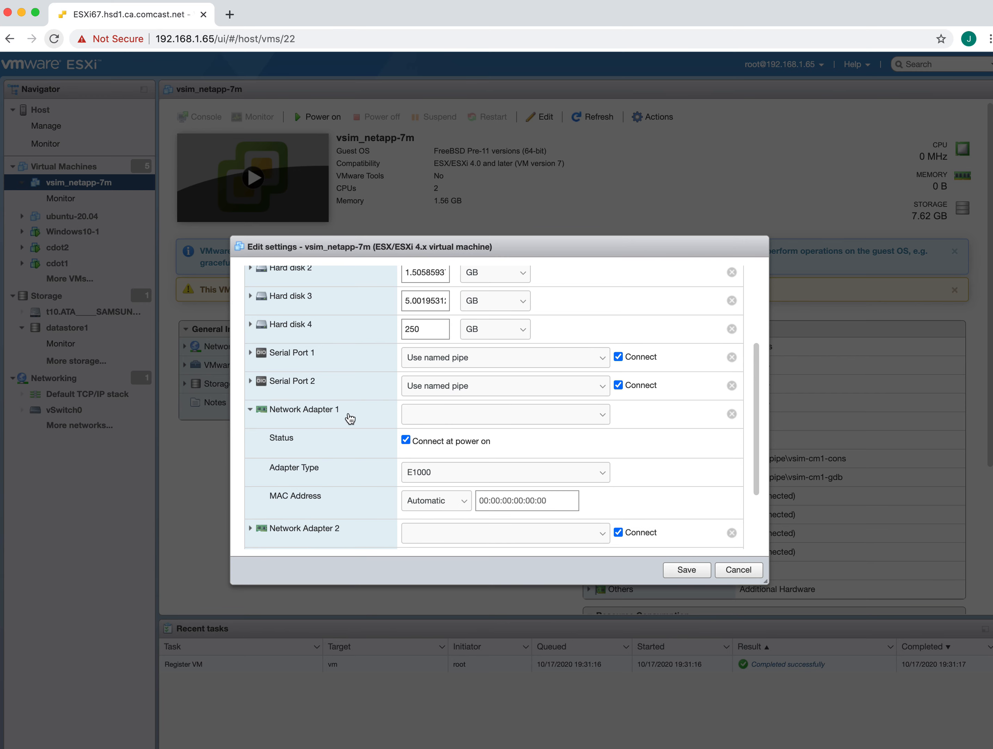
pyautogui.click(305, 413)
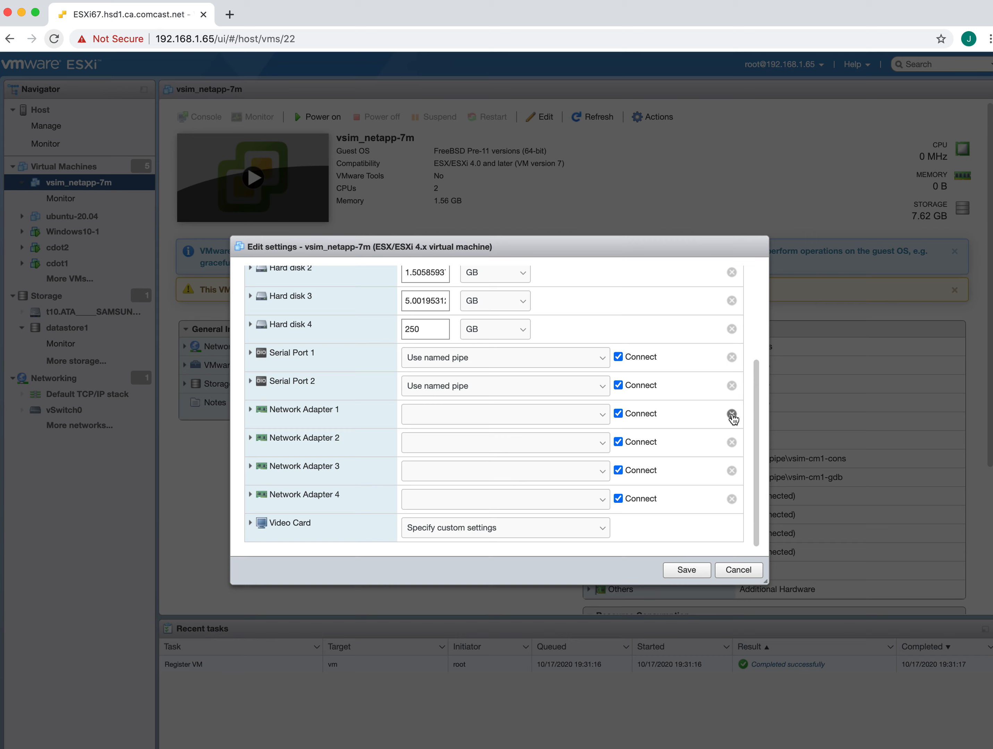
pyautogui.click(732, 414)
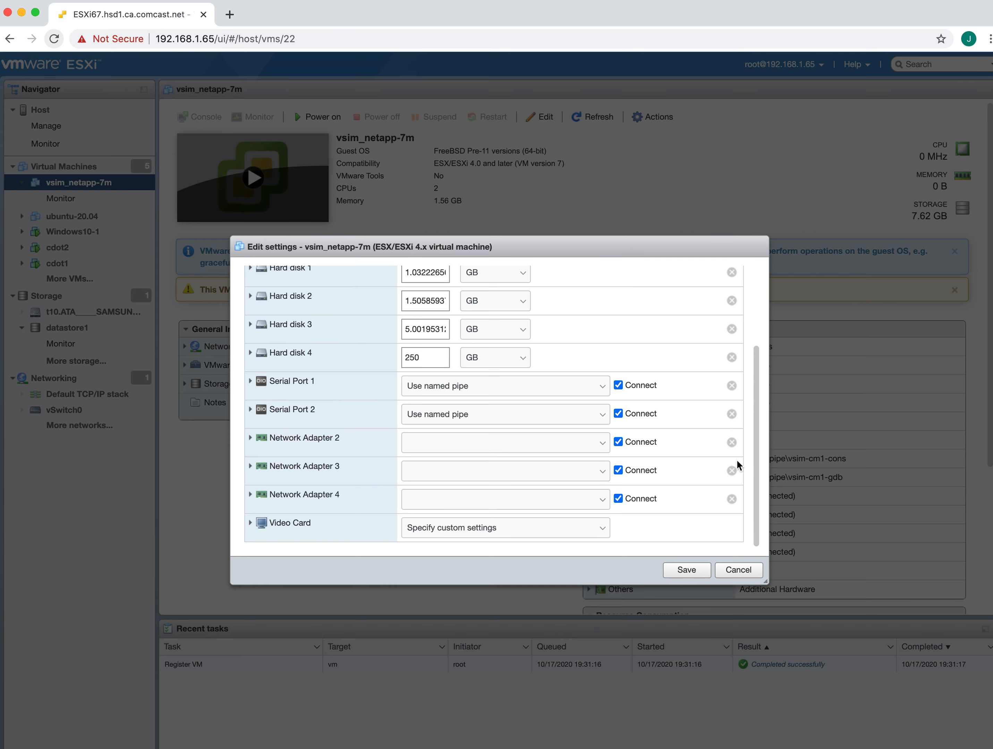
pyautogui.click(731, 442)
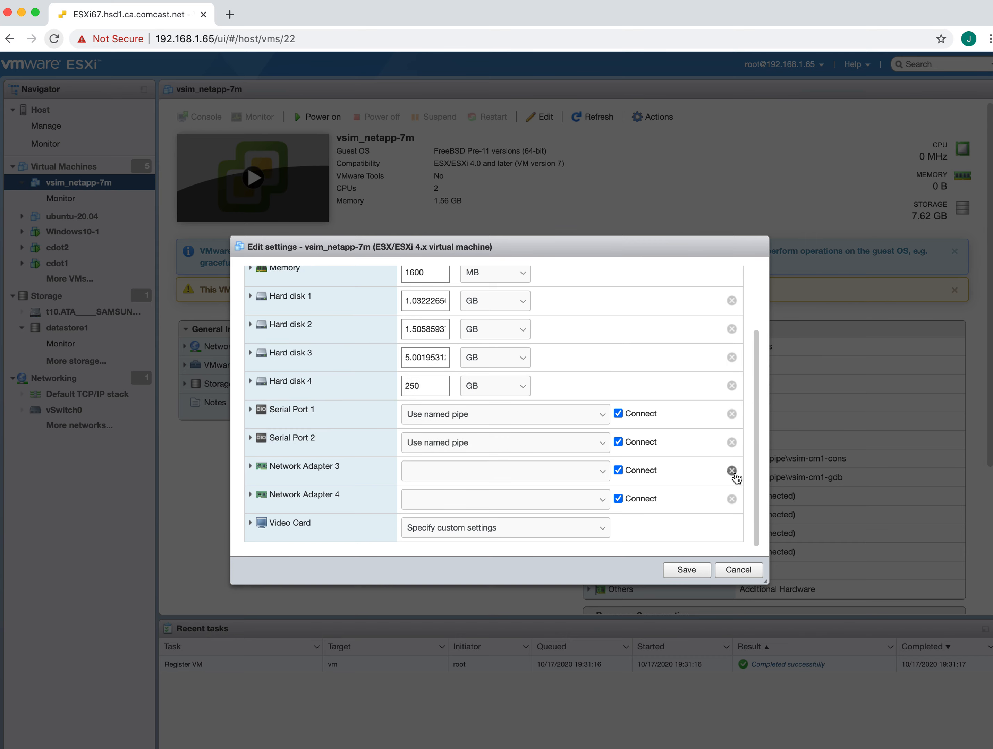
pyautogui.click(732, 471)
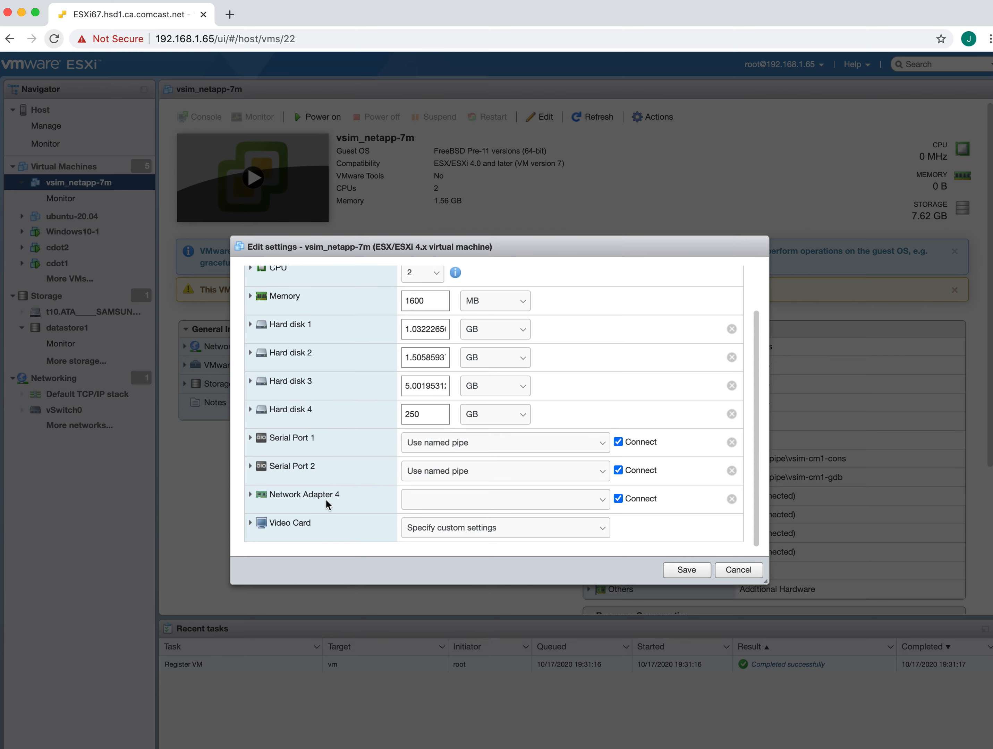
pyautogui.click(732, 499)
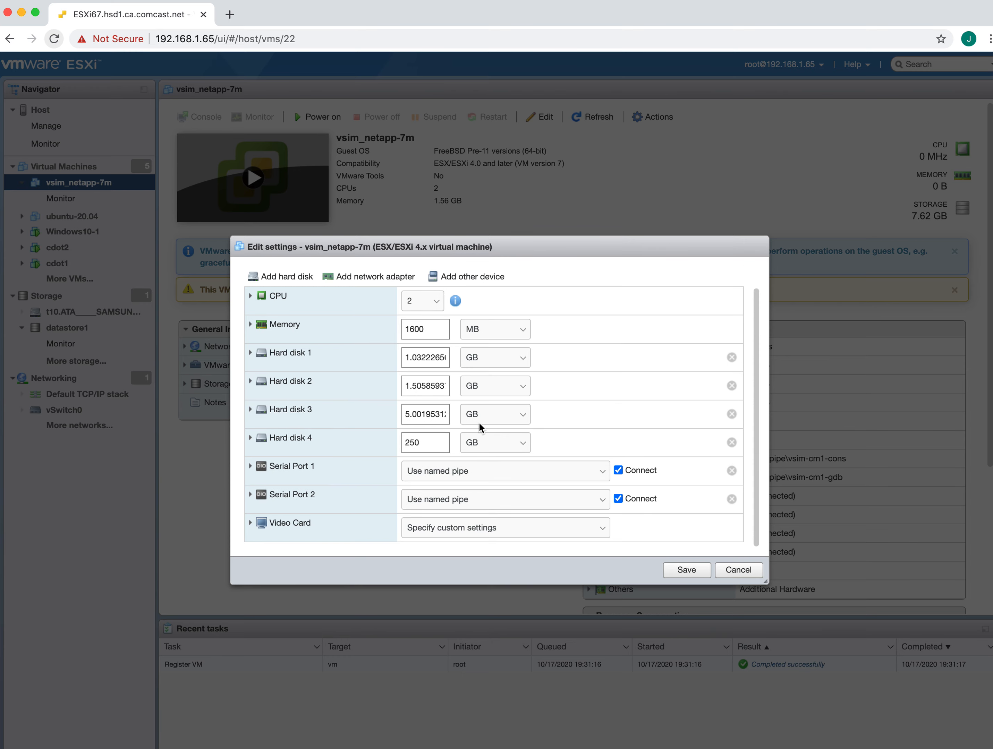
# Add four new network adapters connected to VM Network in the VM's virtual hardware settings
pyautogui.scroll(1, 460, 395)
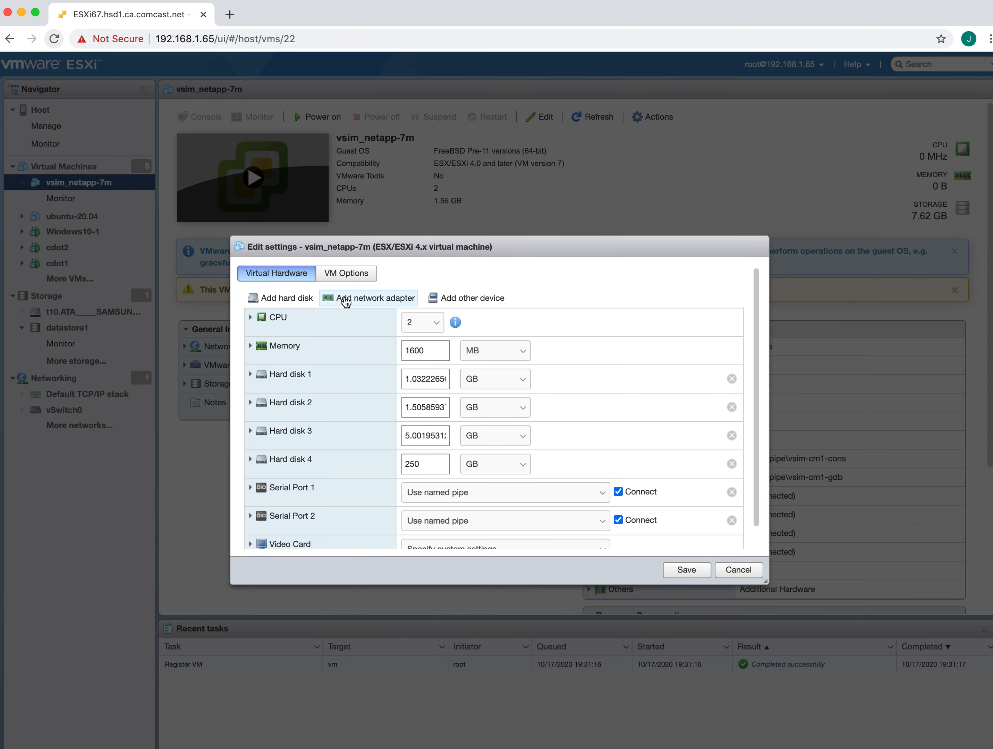
pyautogui.click(346, 297)
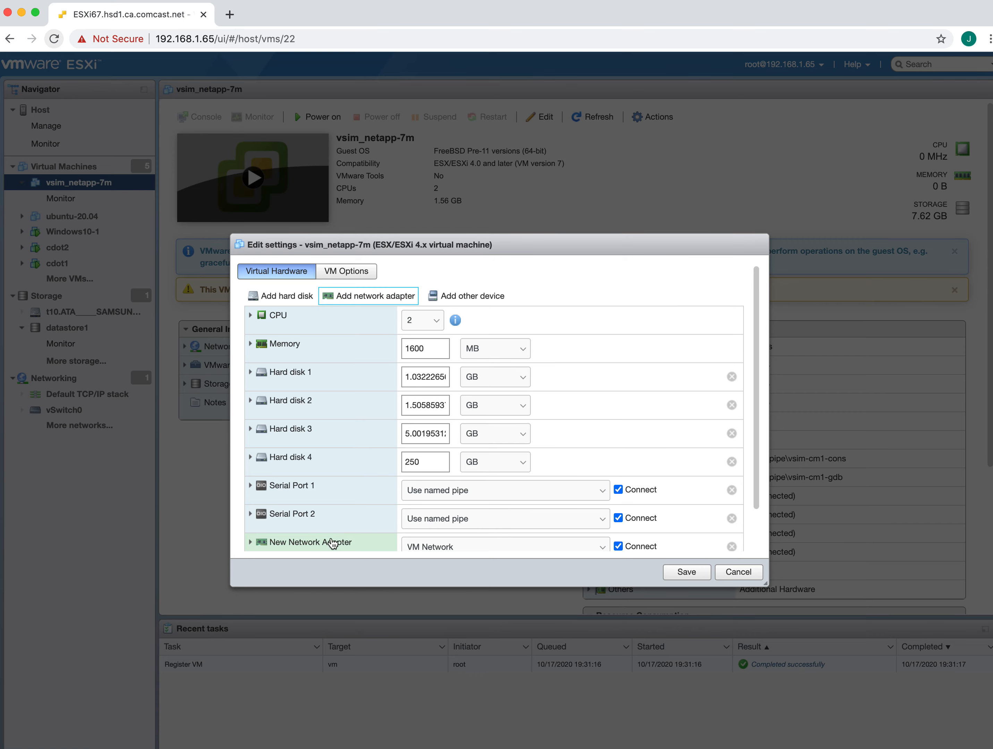
pyautogui.click(356, 298)
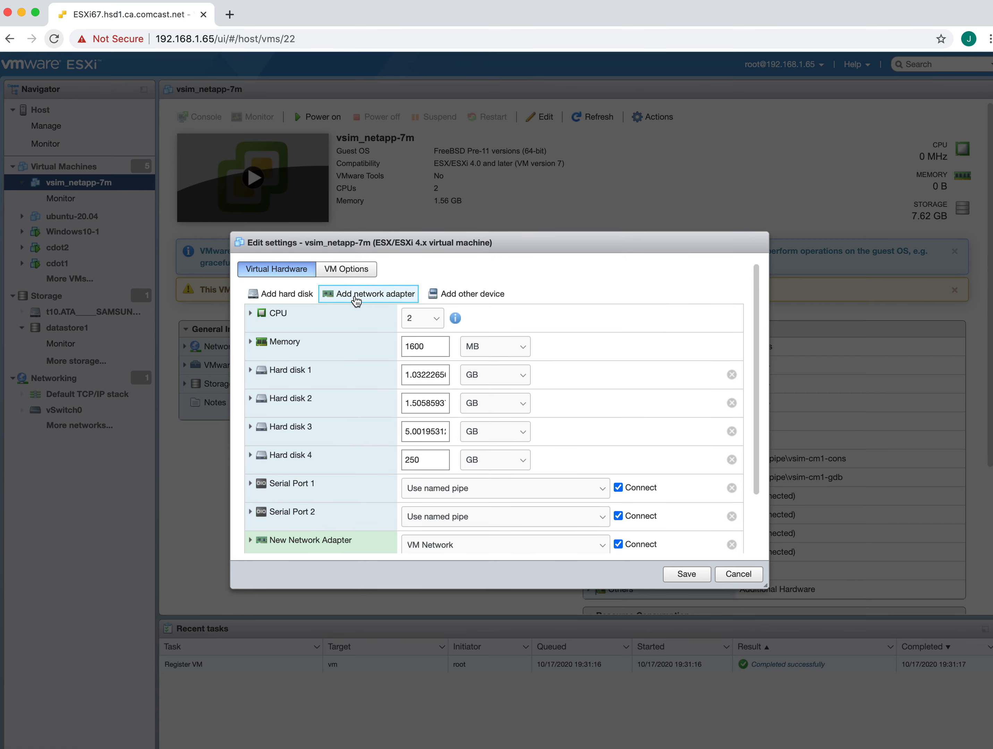
pyautogui.scroll(-3, 471, 409)
pyautogui.scroll(5, 471, 410)
pyautogui.click(362, 298)
pyautogui.scroll(-5, 414, 383)
pyautogui.scroll(5, 408, 372)
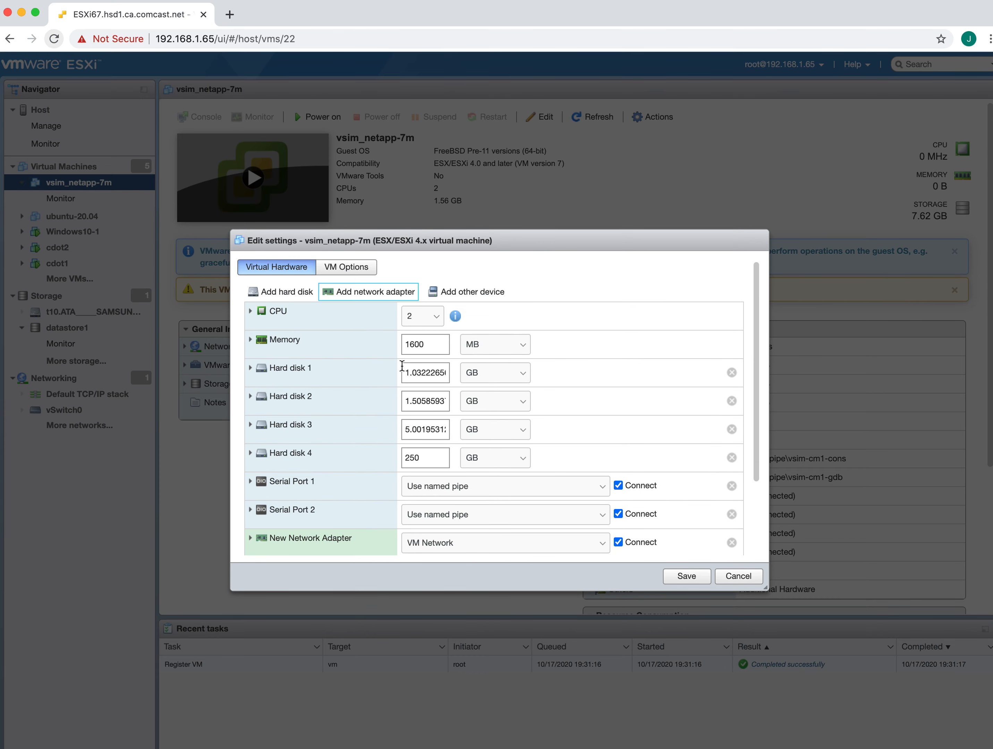
pyautogui.click(381, 297)
pyautogui.scroll(-2, 434, 393)
pyautogui.scroll(-2, 434, 392)
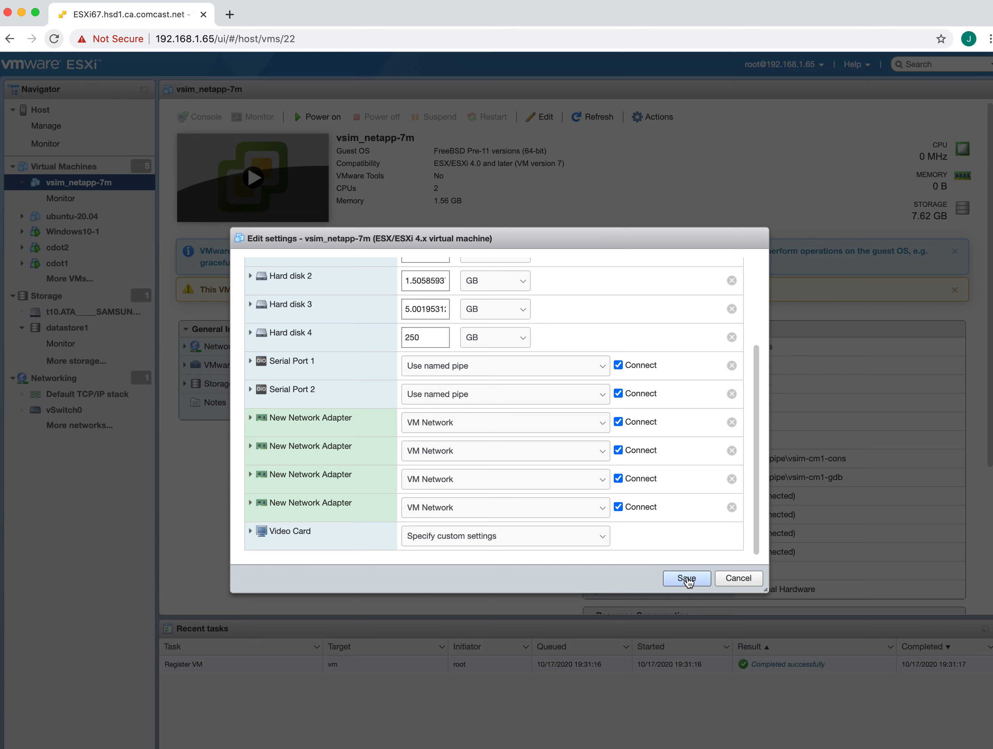
# Save the new network adapters, then recheck the vsim_netapp-7m VM's virtual hardware and VM options and save the settings
pyautogui.click(685, 580)
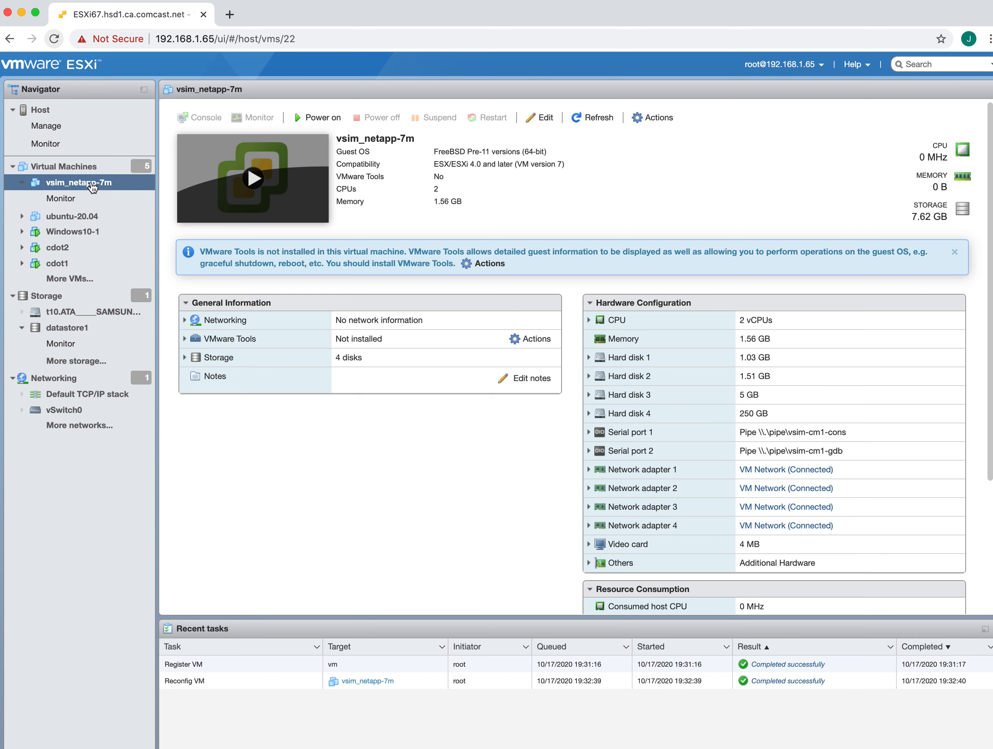
pyautogui.rightClick(93, 184)
pyautogui.moveTo(117, 241)
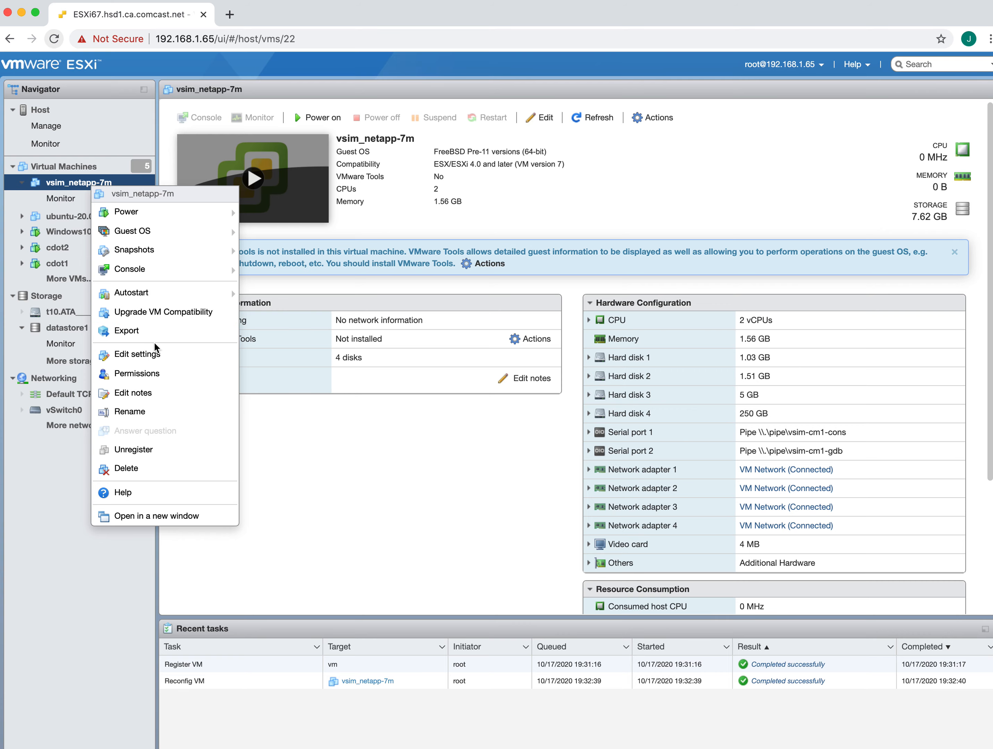
pyautogui.click(155, 354)
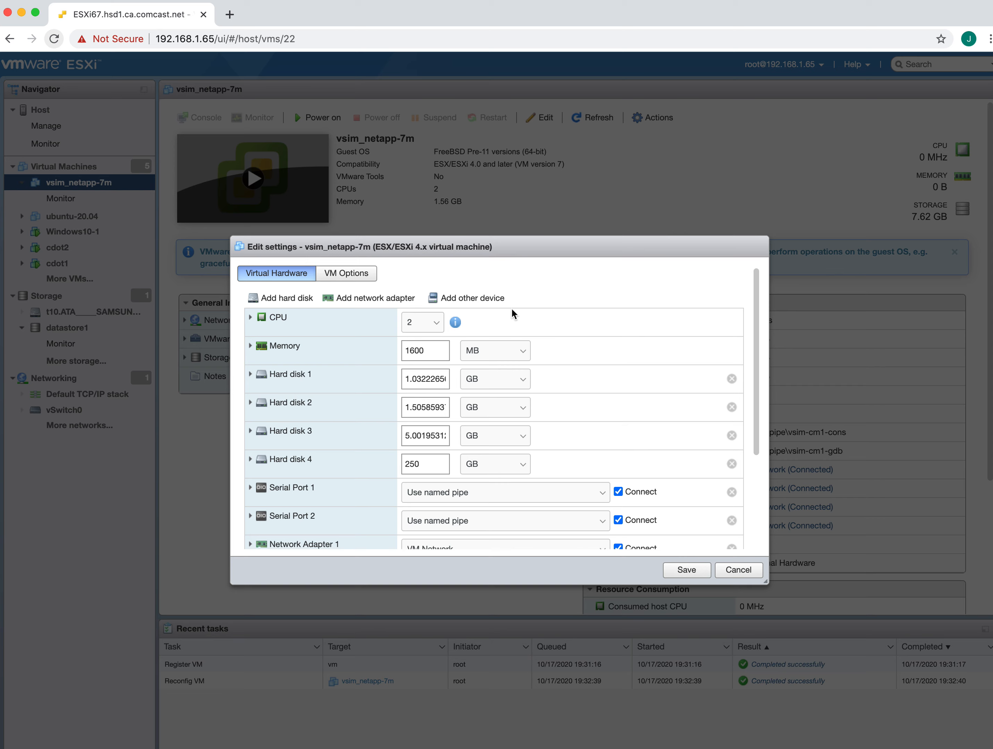
pyautogui.click(353, 274)
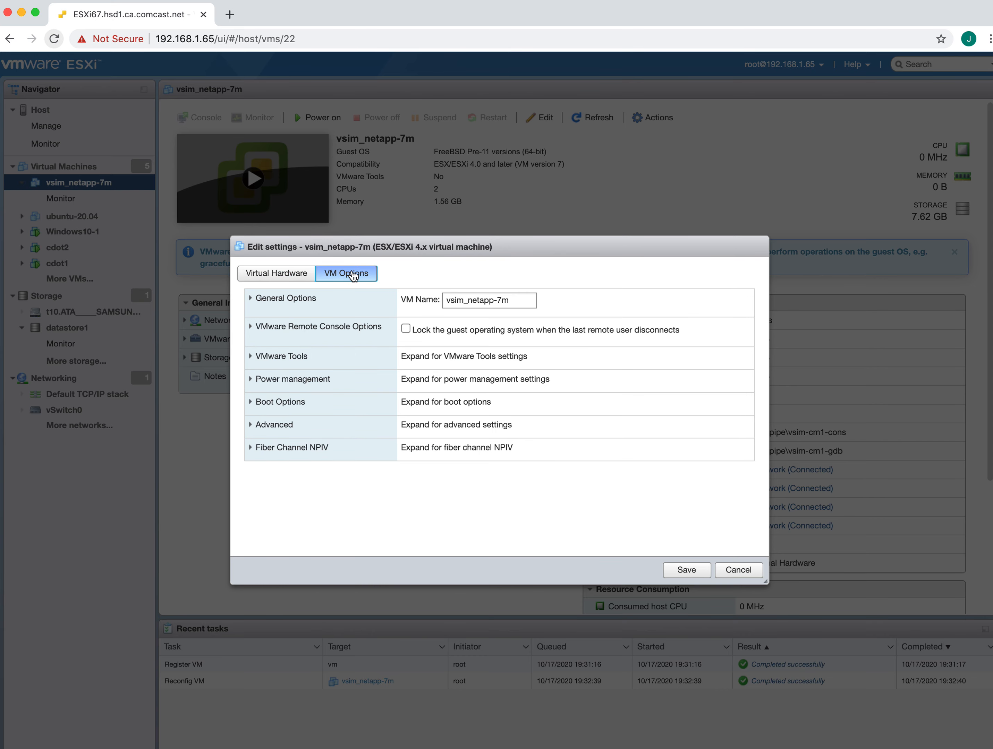
pyautogui.click(287, 274)
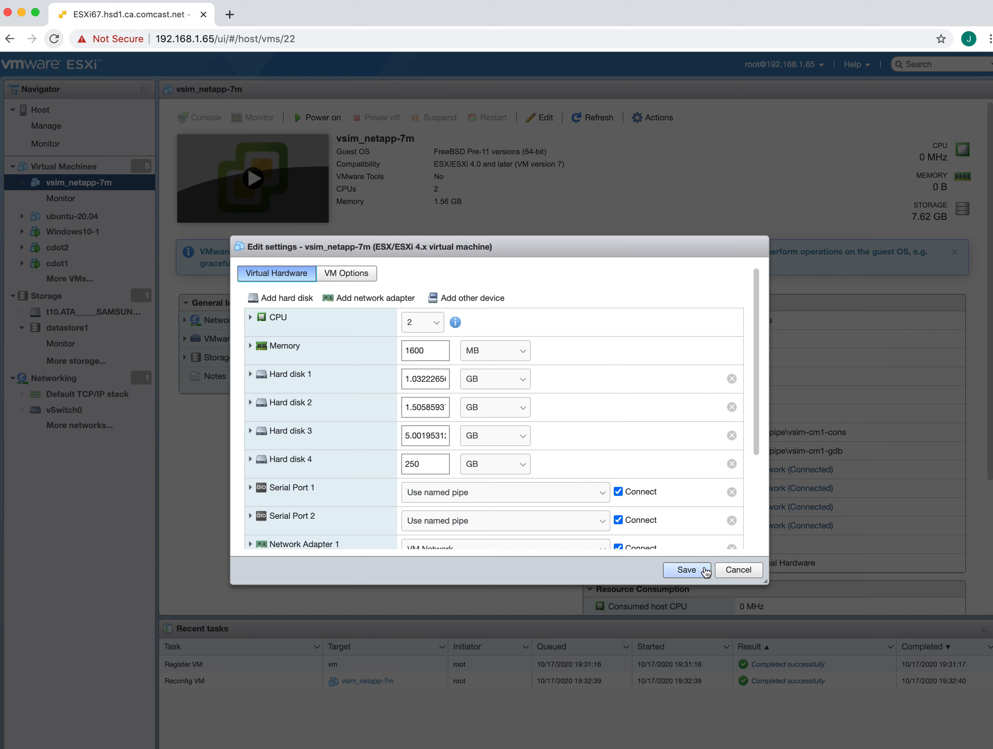
pyautogui.click(686, 571)
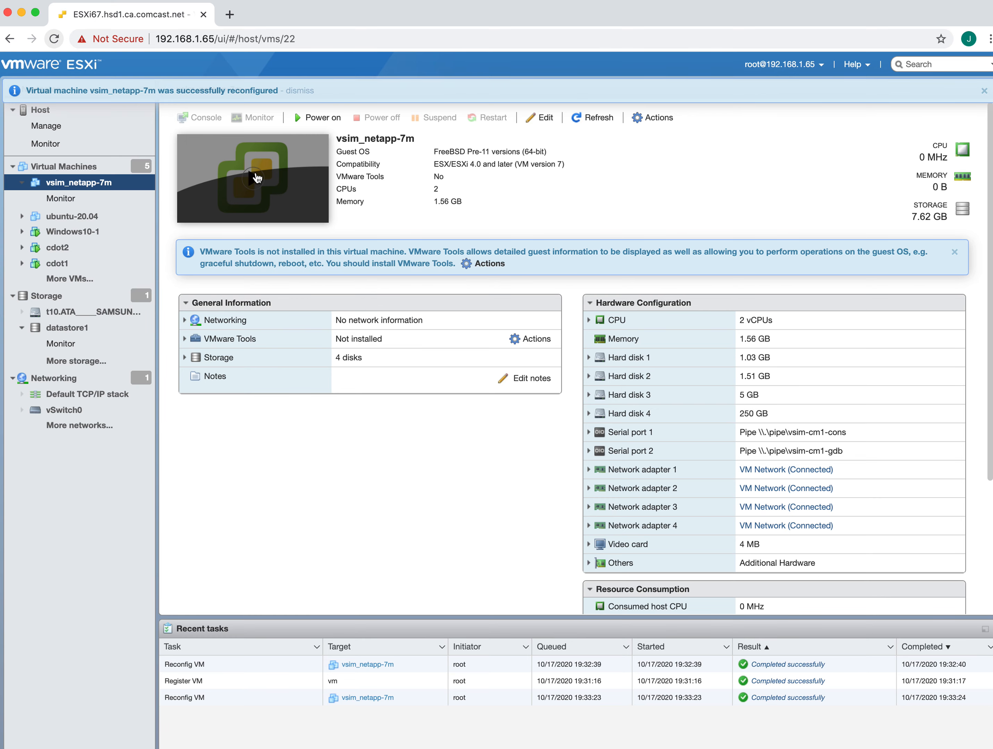
# Power on the vsim_netapp-7m VM with its console open and interrupt startup to bring up the Data ONTAP boot menu
pyautogui.click(251, 183)
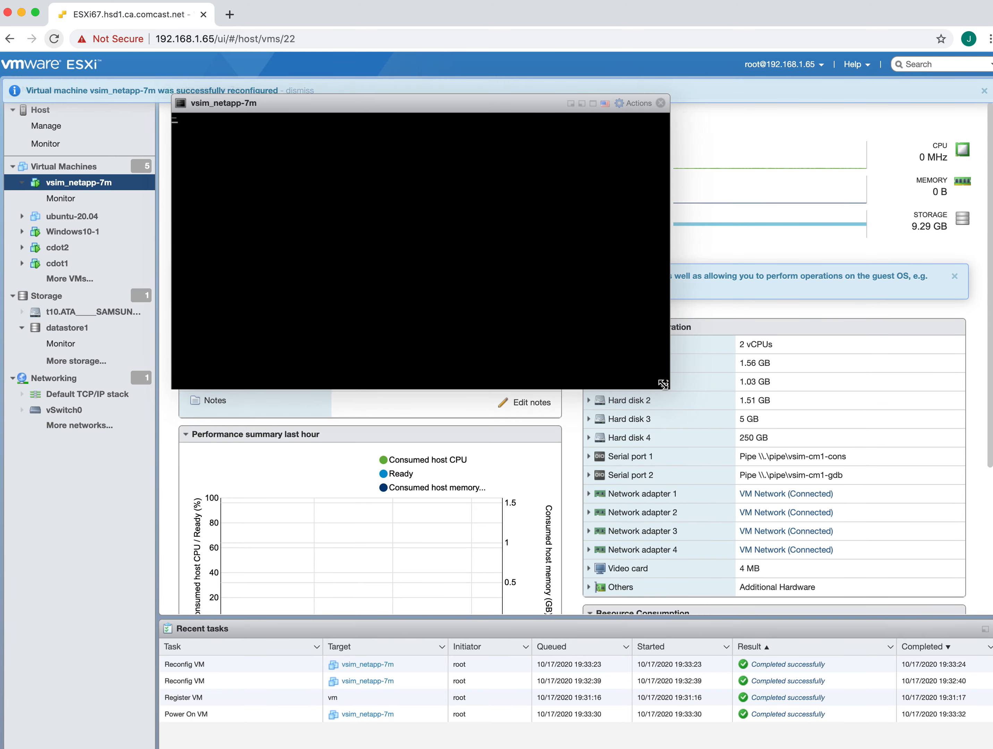
pyautogui.moveTo(664, 385); pyautogui.dragTo(953, 632)
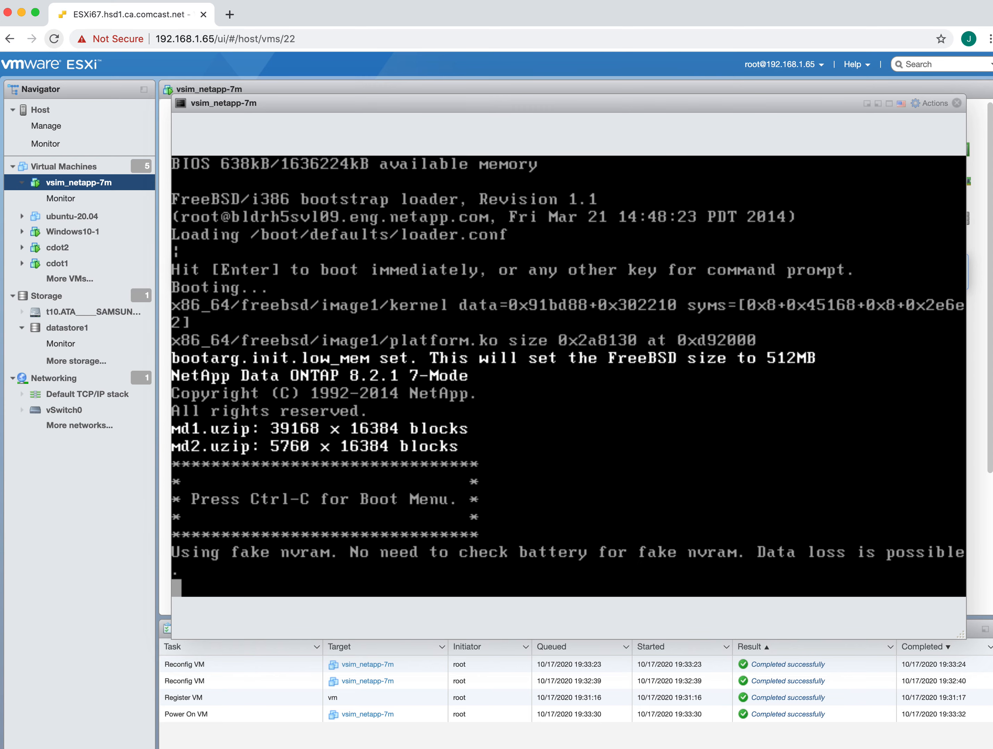
pyautogui.click(760, 152)
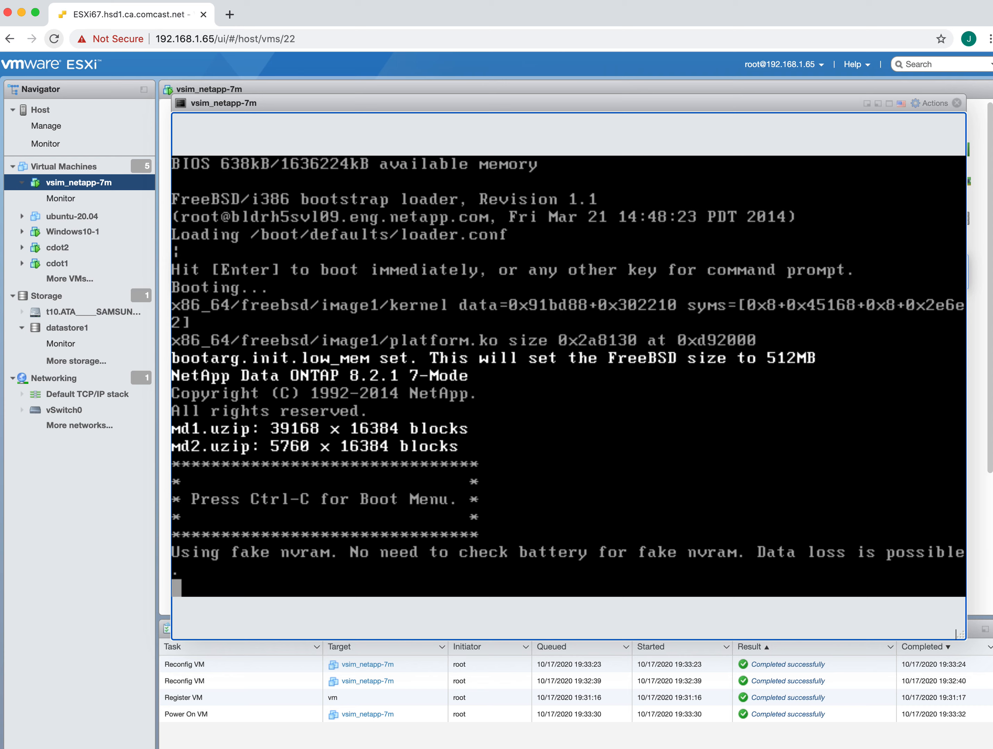
pyautogui.click(640, 432)
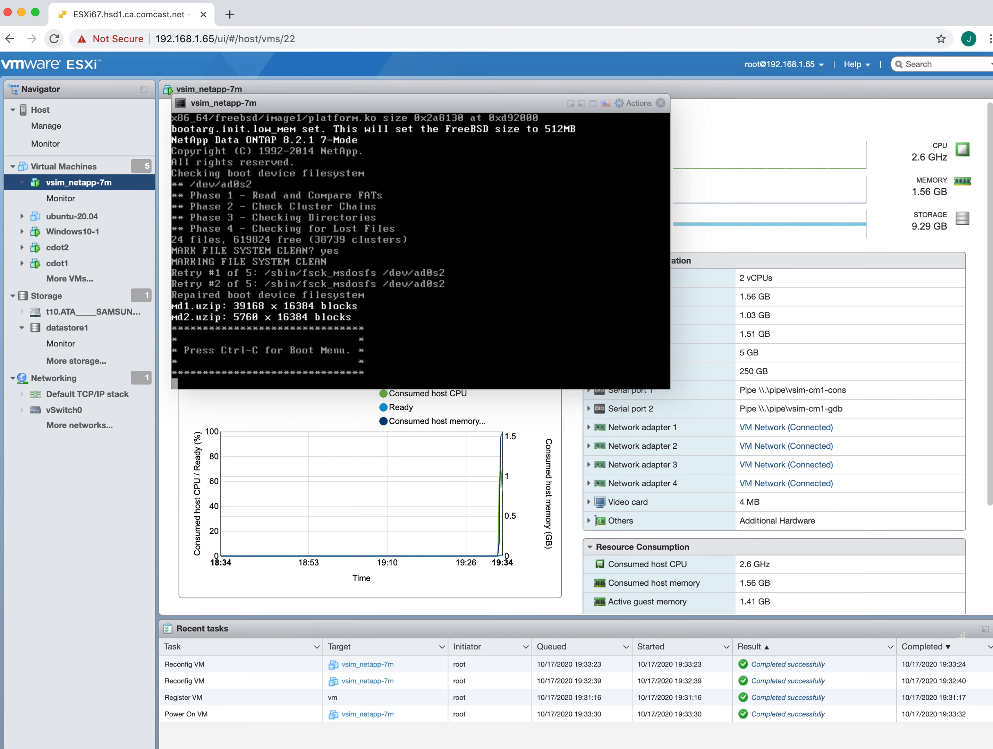
pyautogui.hotkey('ctrl', 'c')
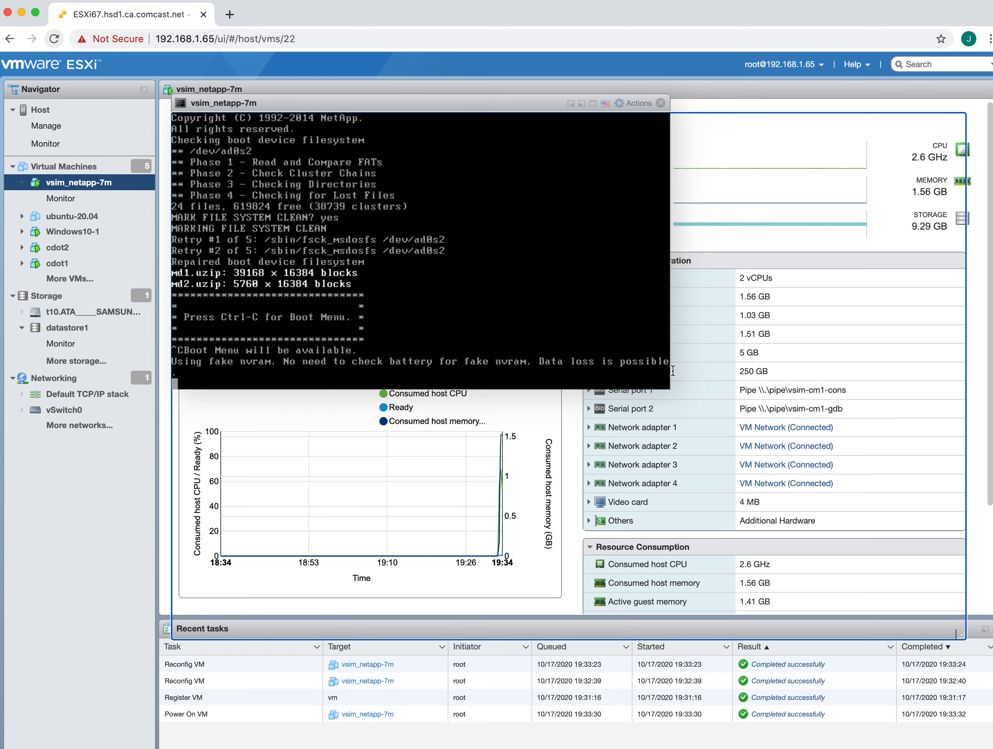
pyautogui.moveTo(493, 103); pyautogui.dragTo(541, 198)
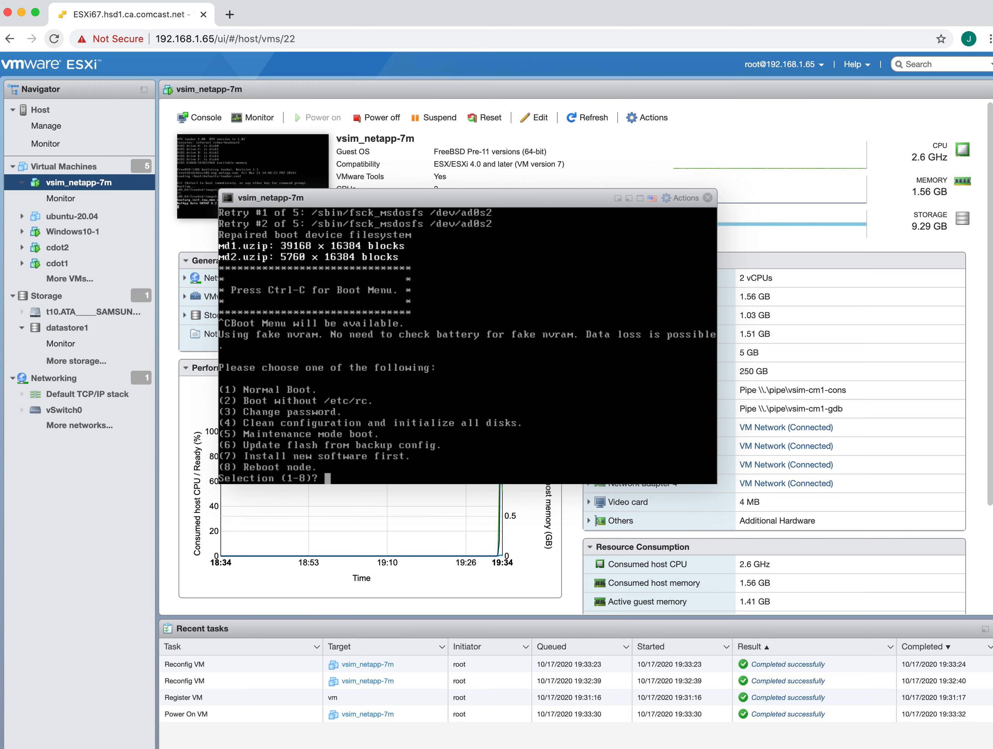
# Choose boot option 4 to clean the configuration and initialize all disks, answer yes to both confirmations, and boot immediately after the restart
pyautogui.write('4')
pyautogui.press('Return')
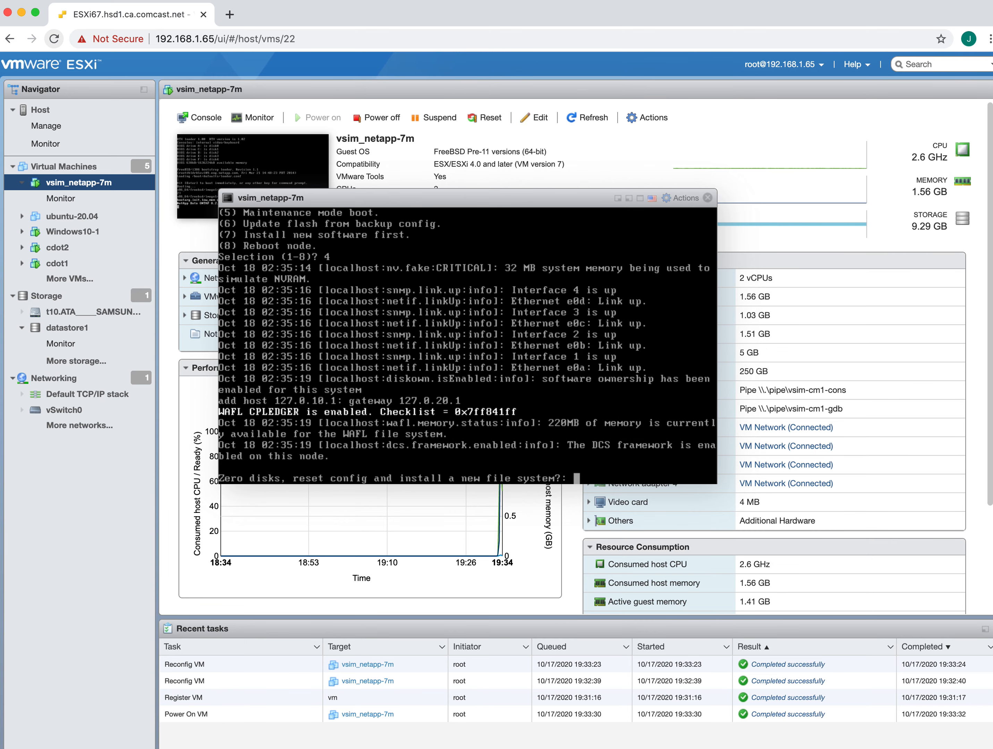
pyautogui.write('yes')
pyautogui.press('Return')
pyautogui.write('yes')
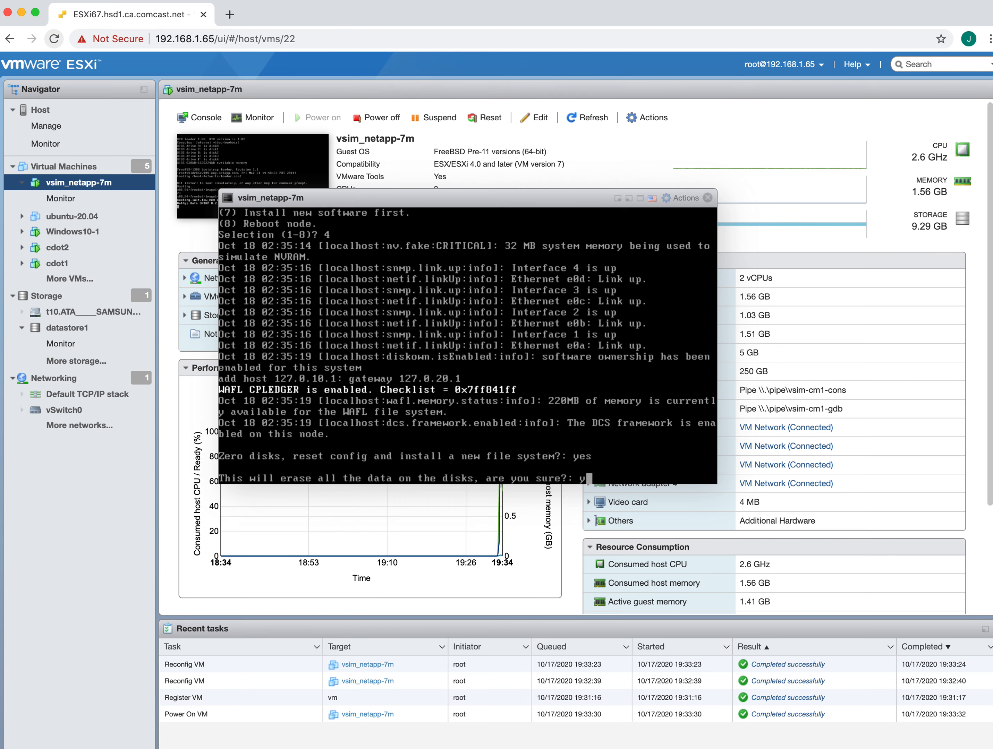
pyautogui.press('Return')
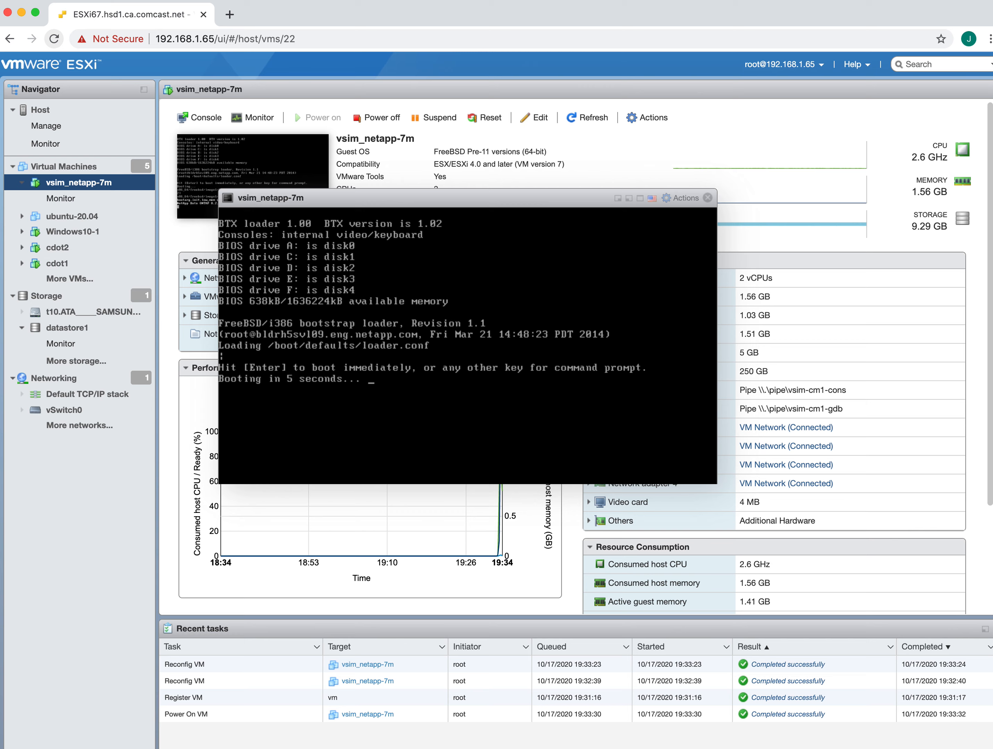
pyautogui.press('Return')
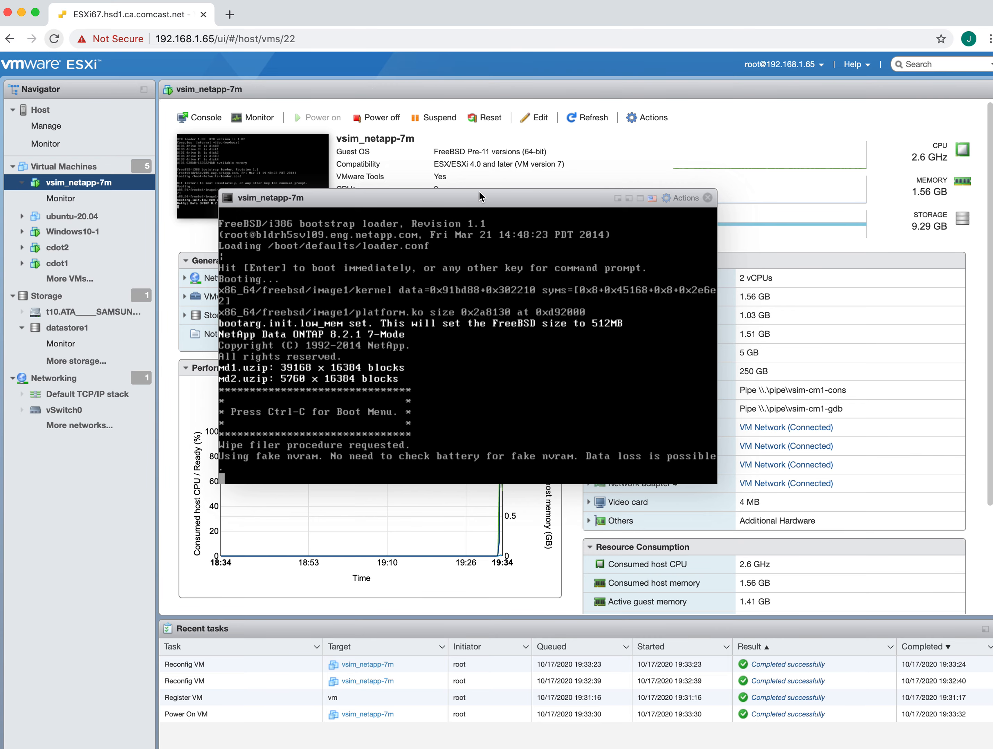
pyautogui.moveTo(473, 201); pyautogui.dragTo(450, 149)
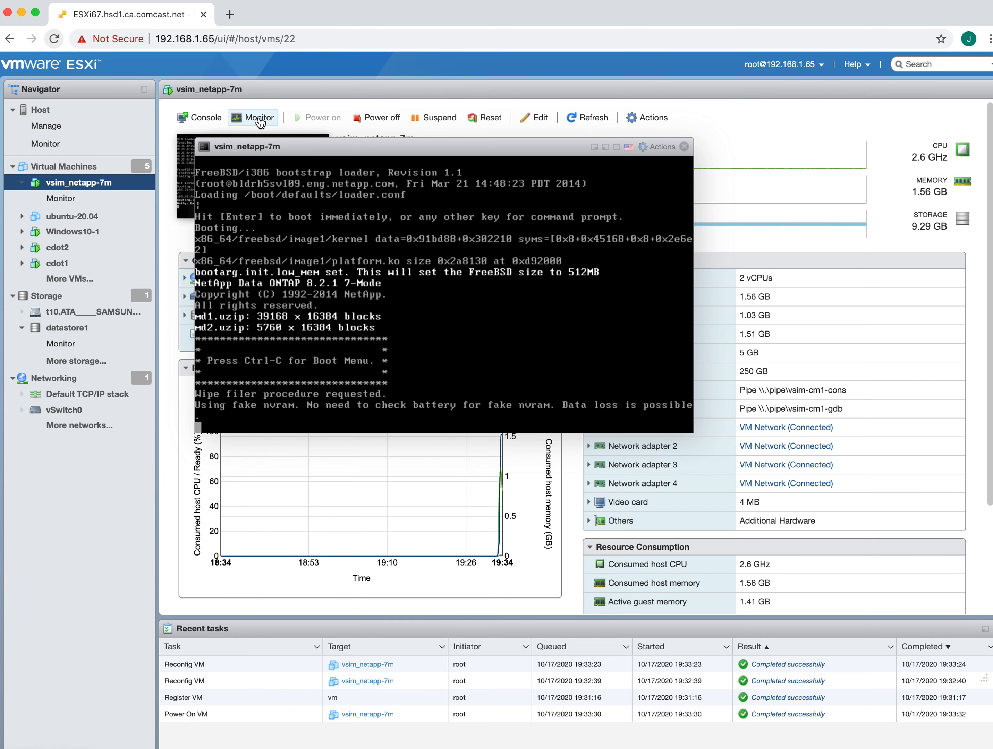
pyautogui.moveTo(306, 152); pyautogui.dragTo(312, 184)
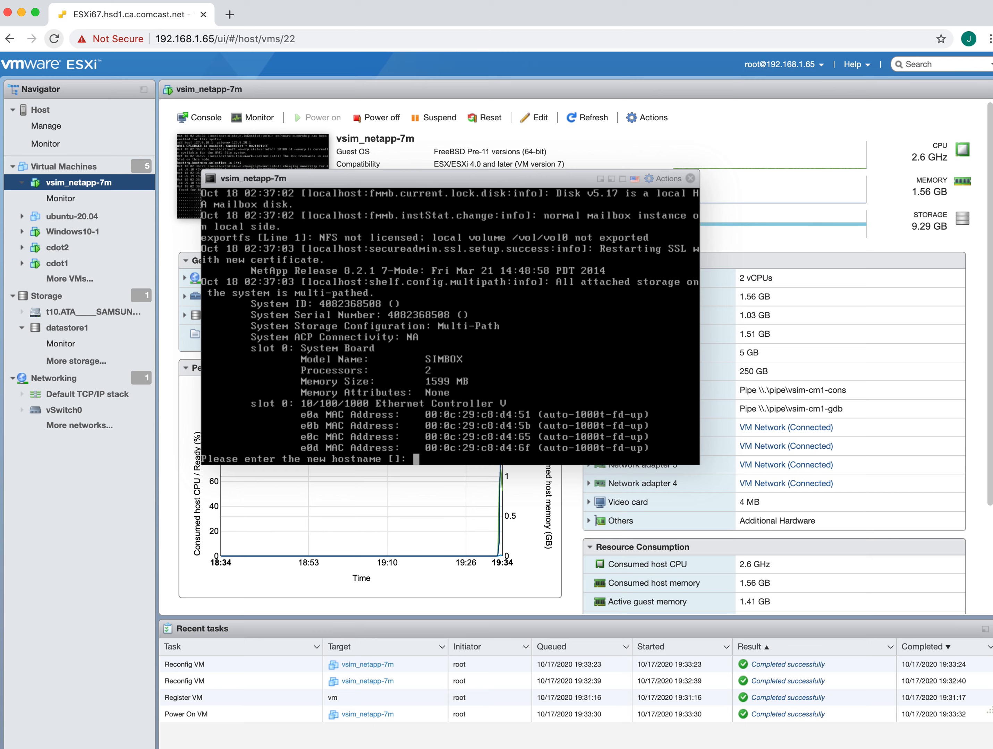
# Set the new hostname to 7mode and accept the default no for IPv6 and interface groups
pyautogui.write('7mode')
pyautogui.press('Return')
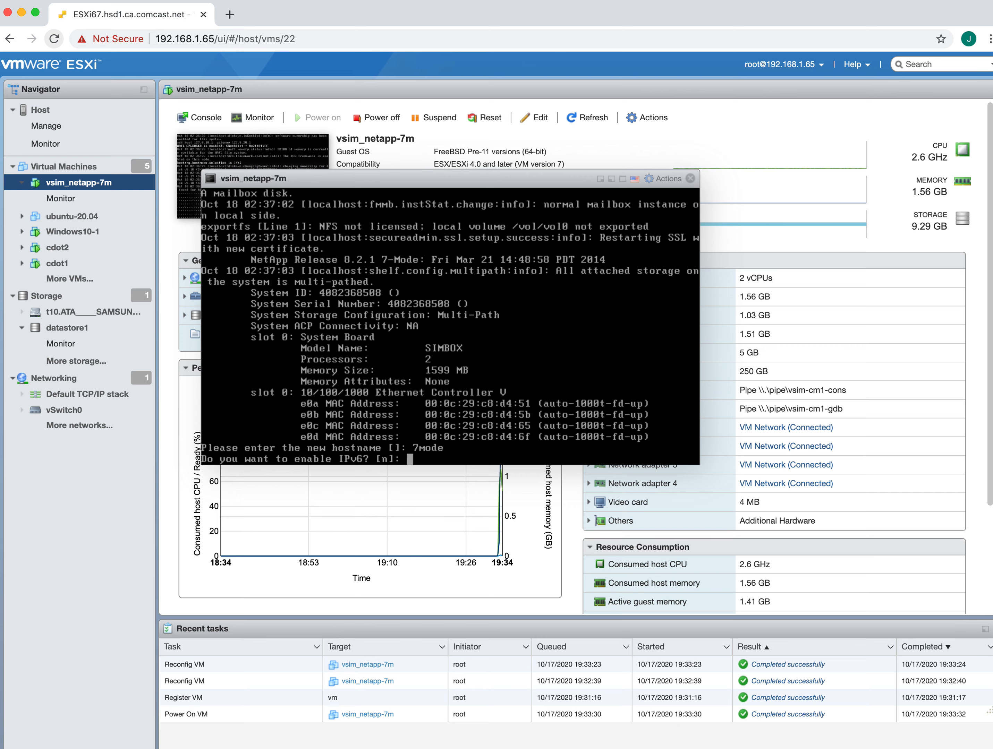
pyautogui.press('Return')
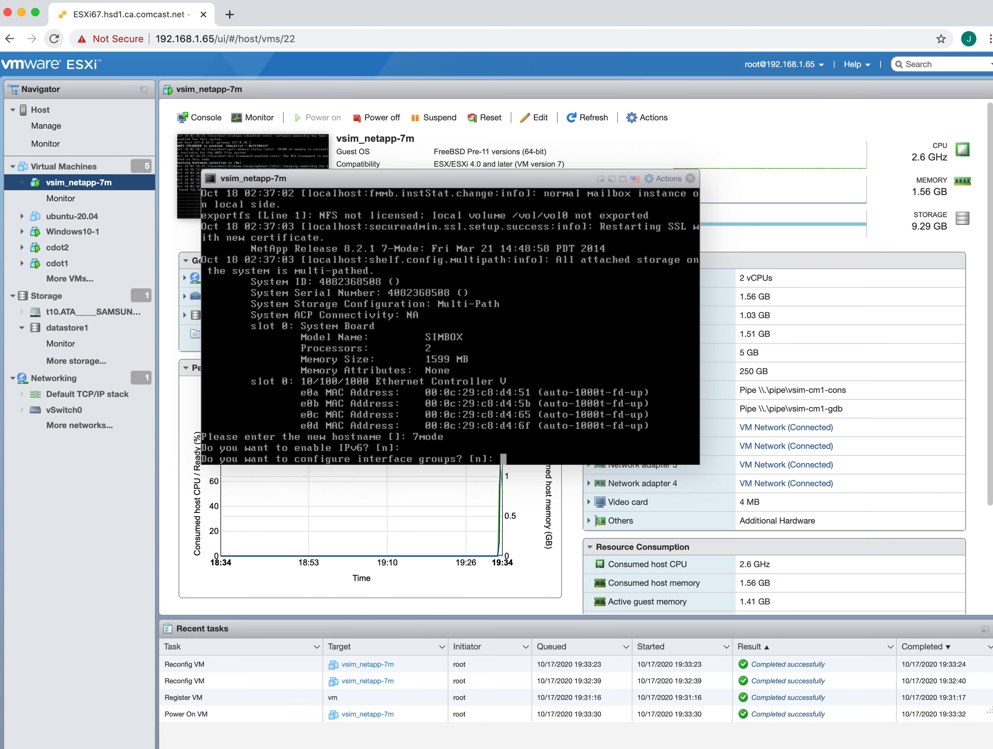
pyautogui.press('Return')
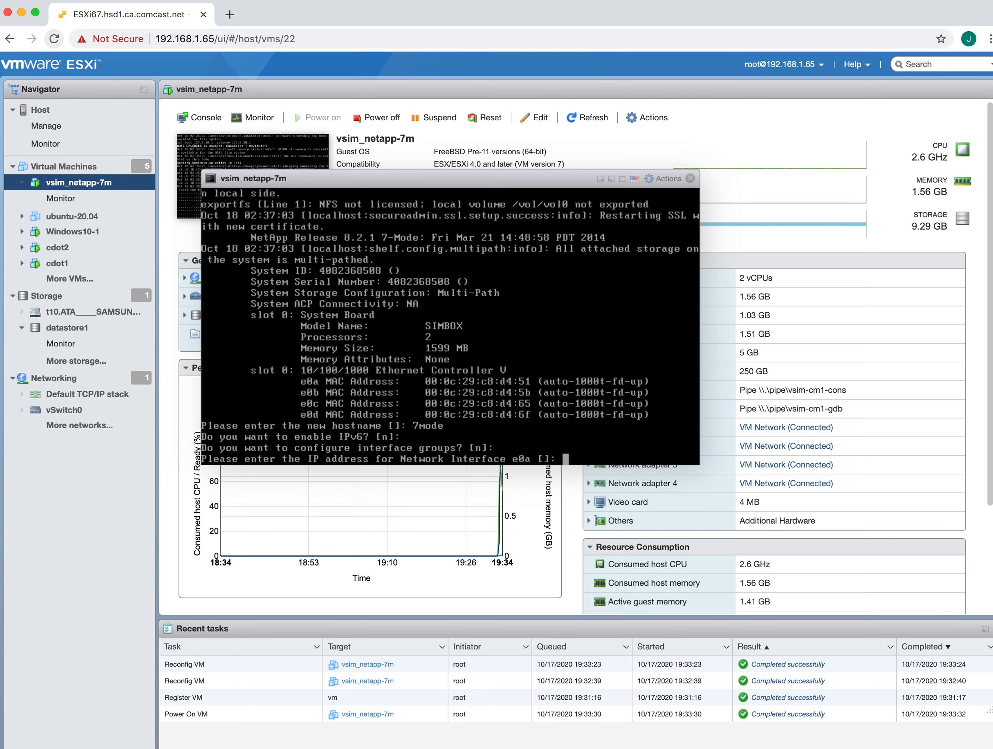
# Configure interface e0a with IP 192.168.1.170, netmask 255.255.255.0, media type auto, full flow control and no jumbo frames
pyautogui.write('192.168.1.170')
pyautogui.press('Return')
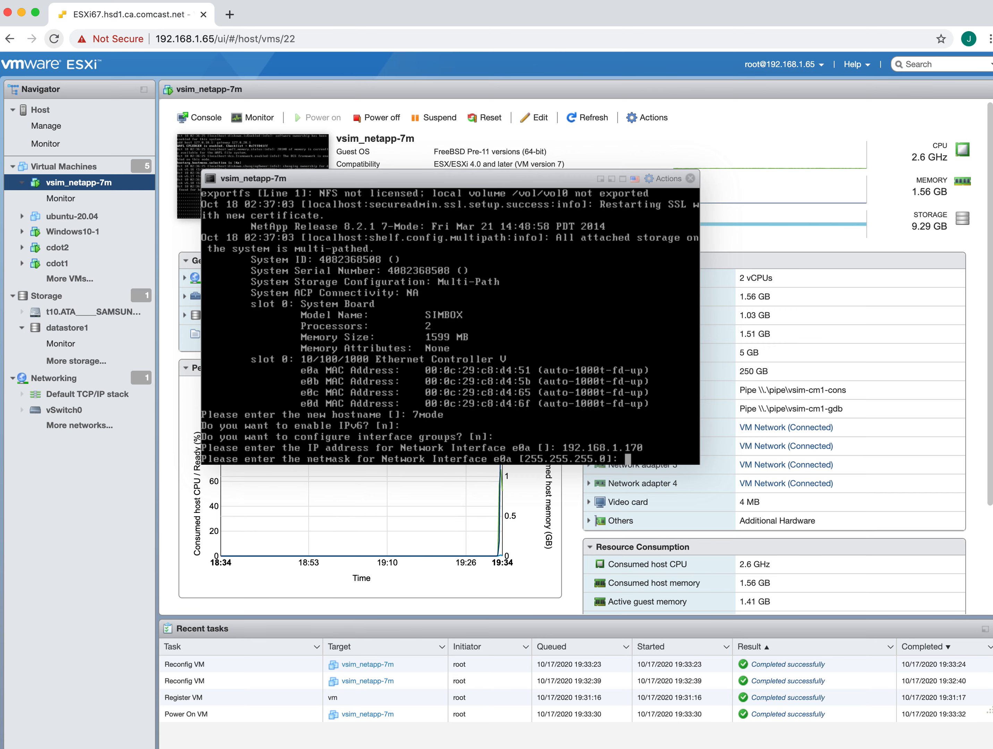
pyautogui.press('Return')
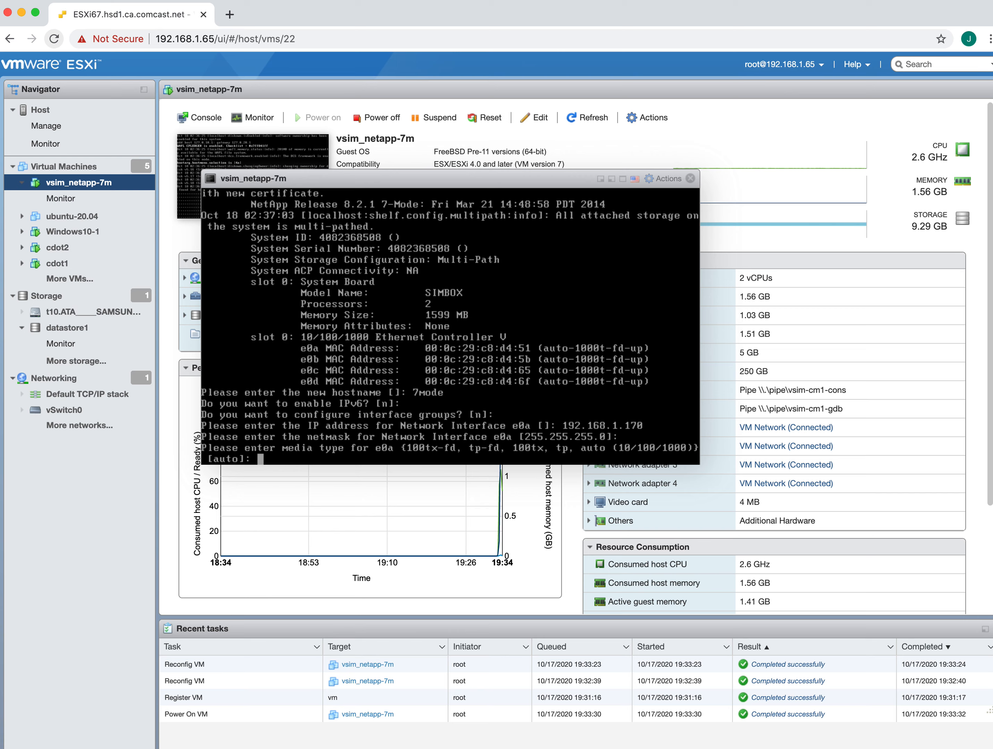
pyautogui.press('Return')
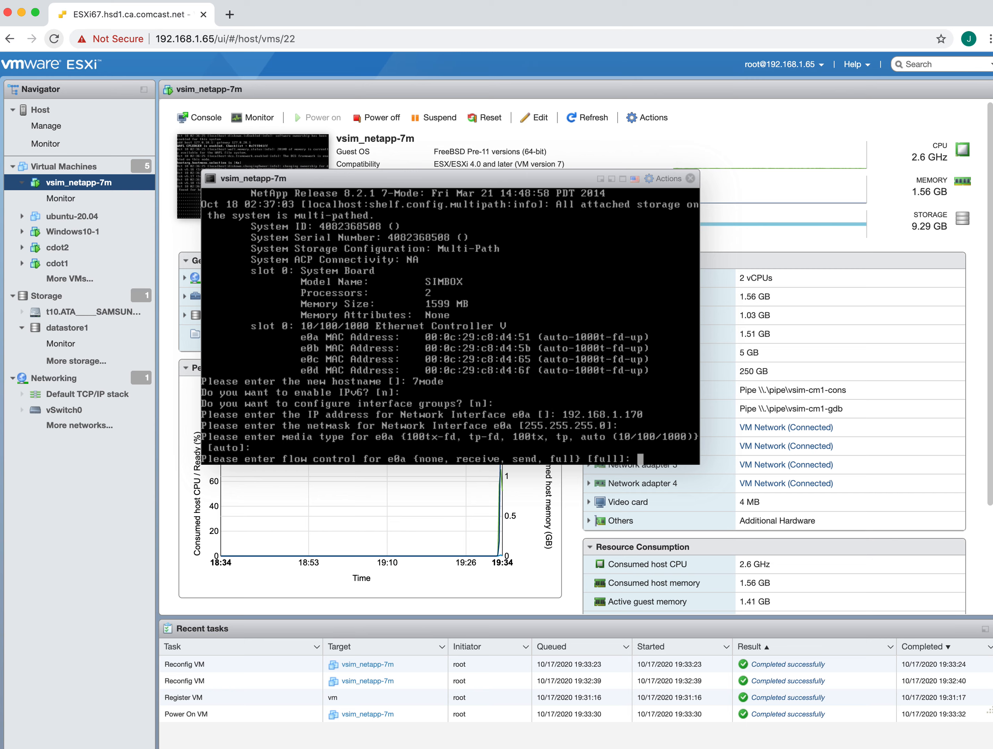
pyautogui.press('Return')
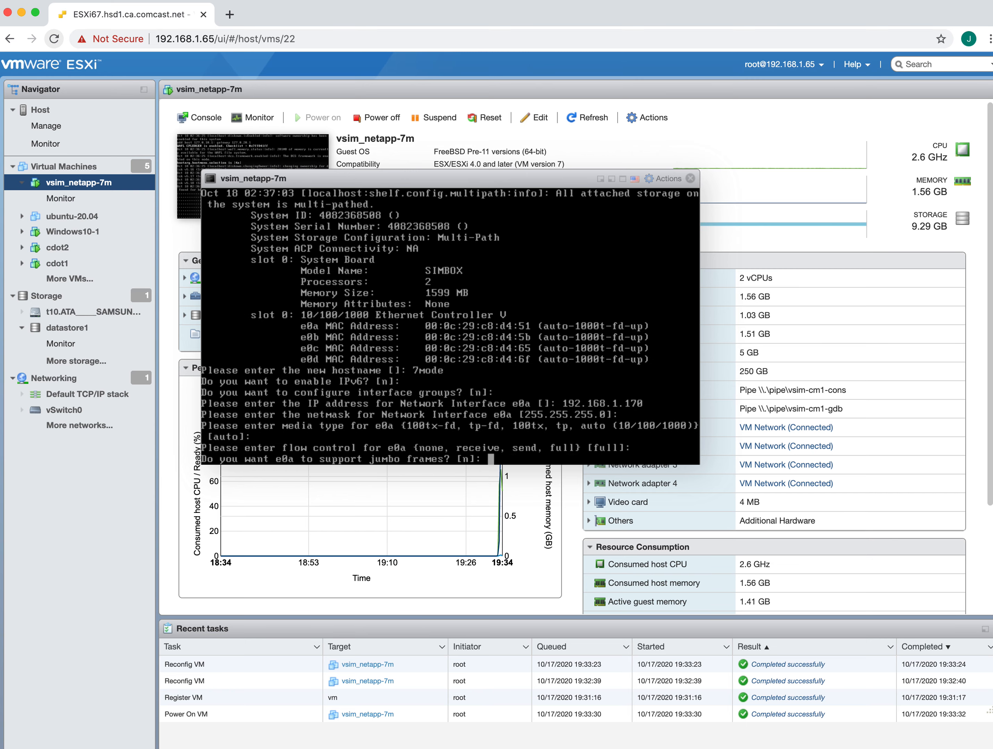
pyautogui.press('Return')
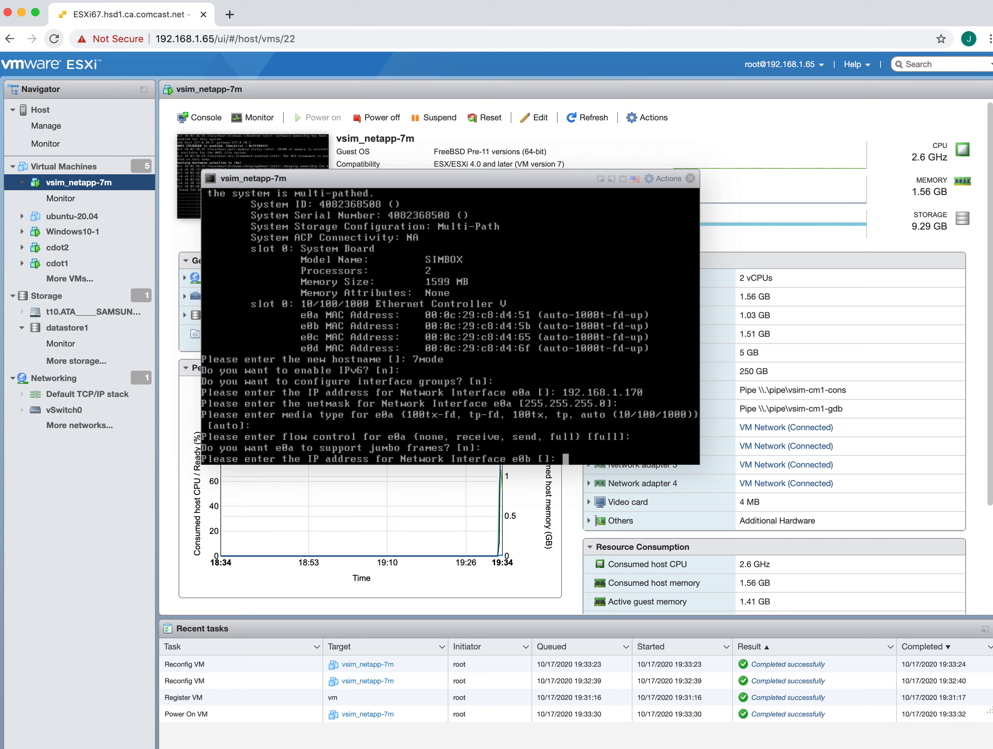
# Configure interface e0b with IP 192.168.1.171, netmask 255.255.255.0, media type auto, full flow control and no jumbo frames
pyautogui.write('192.168.1.171')
pyautogui.press('Return')
pyautogui.press('Return')
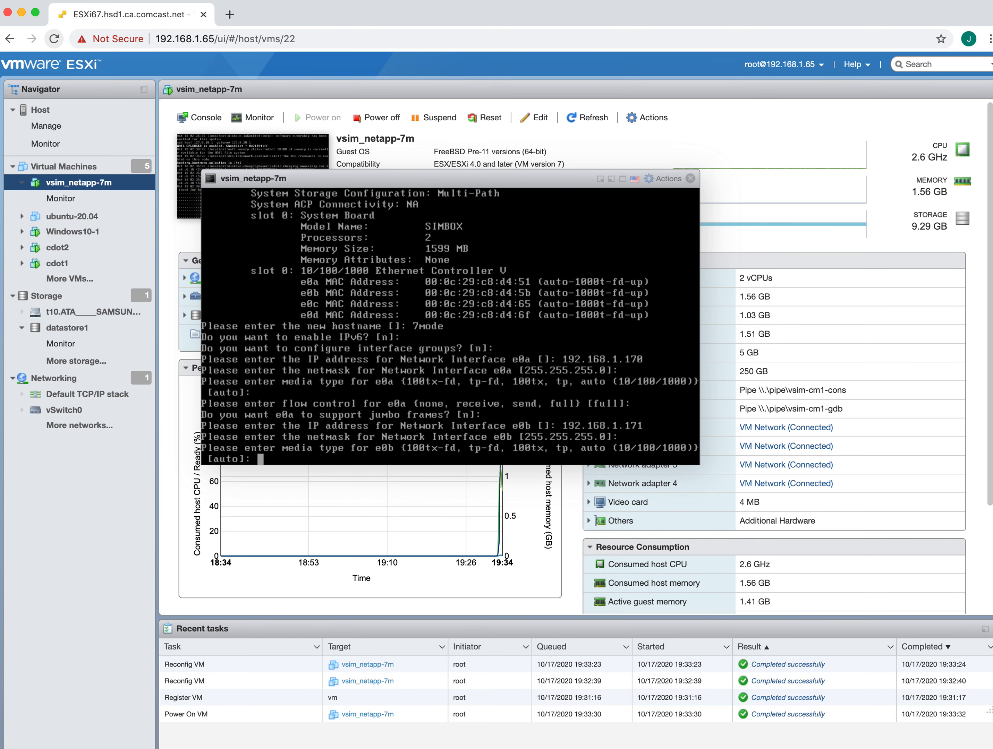
pyautogui.press('Return')
pyautogui.press('Return')
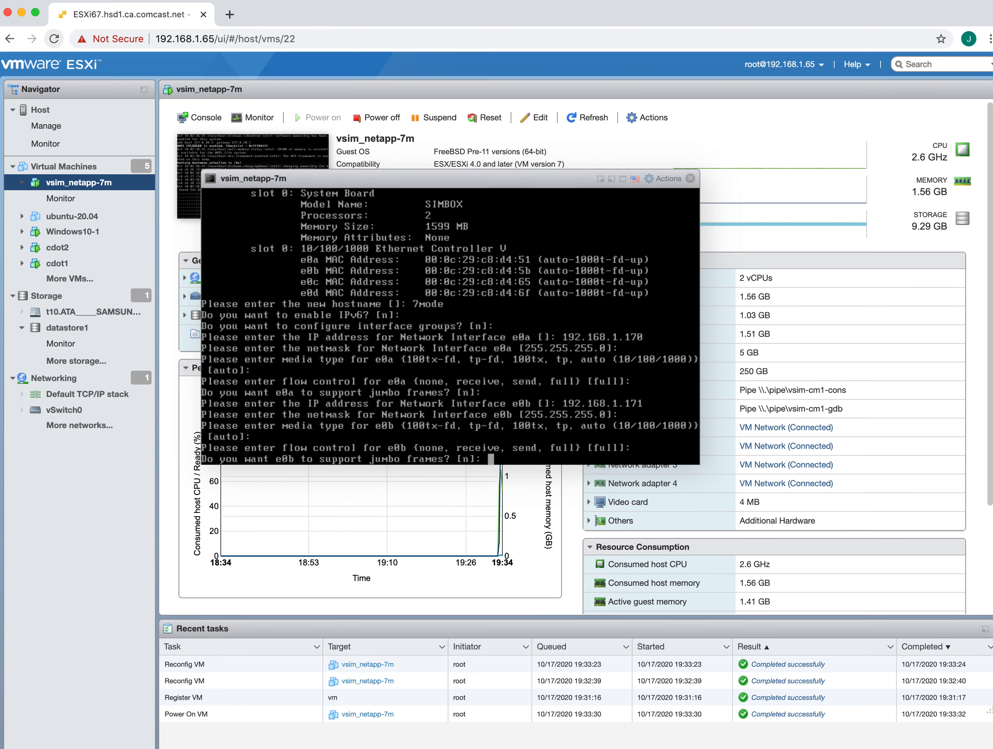
pyautogui.press('Return')
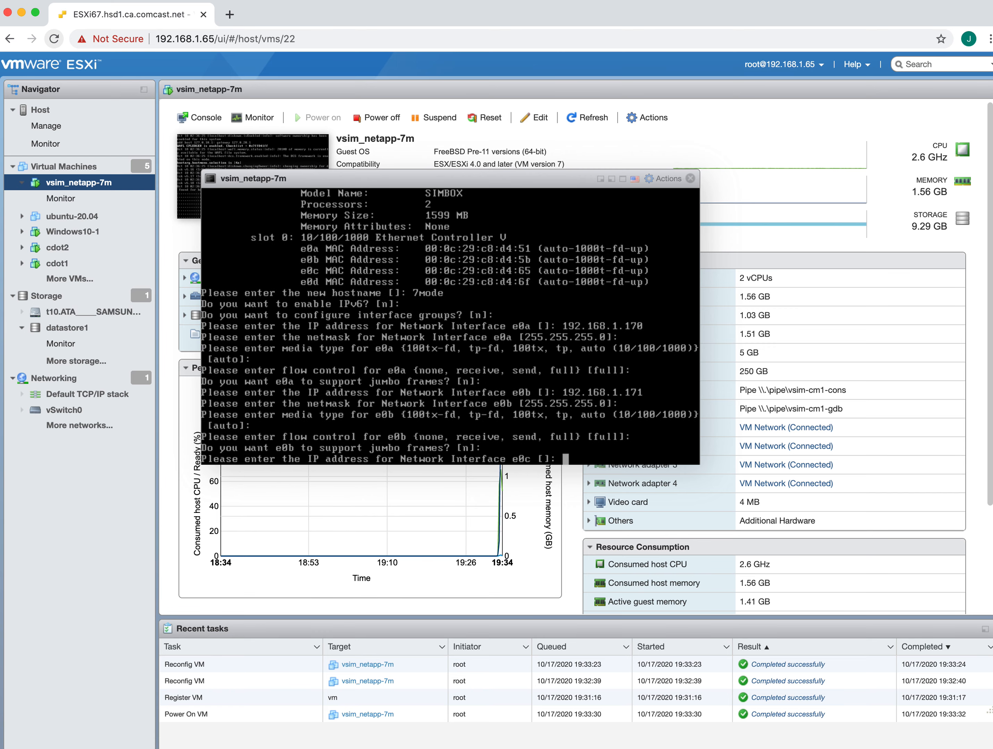
# Configure interface e0c with IP 192.167.1.172, netmask 255.255.255.0, media type auto, full flow control and no jumbo frames
pyautogui.write('192.167.1.172')
pyautogui.press('Return')
pyautogui.press('Return')
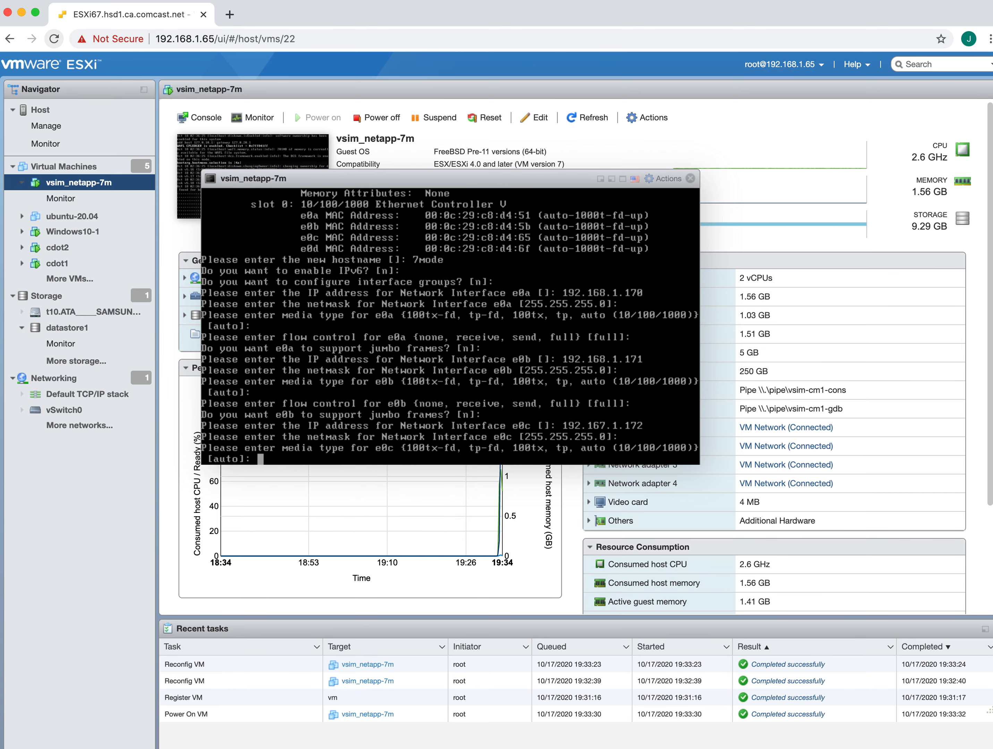
pyautogui.press('Return')
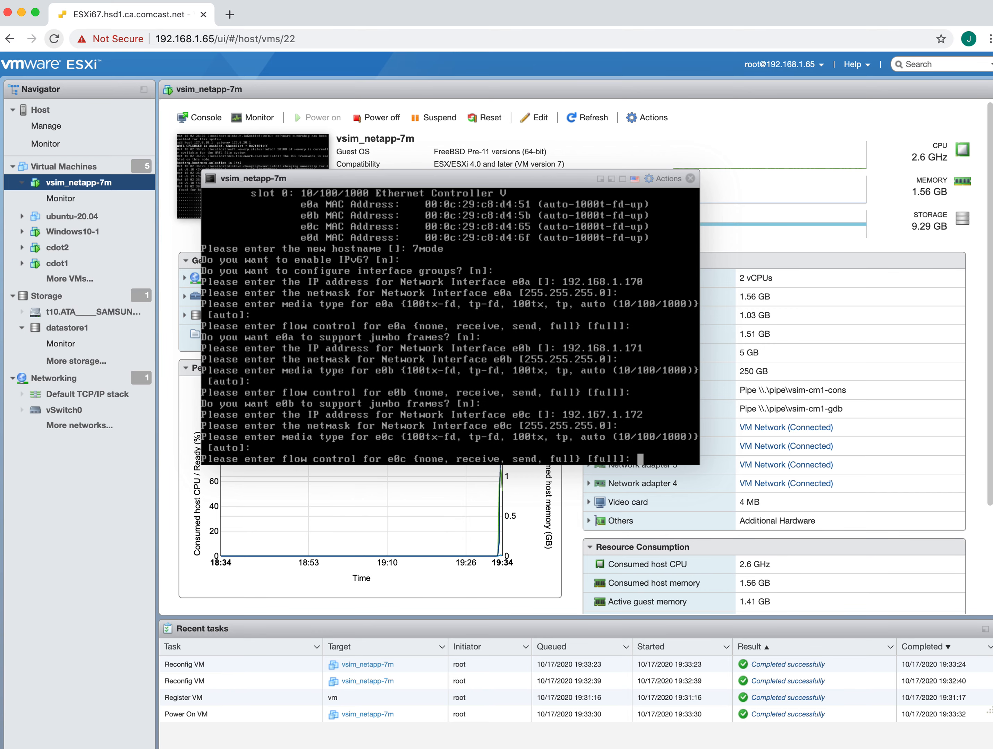
pyautogui.press('Return')
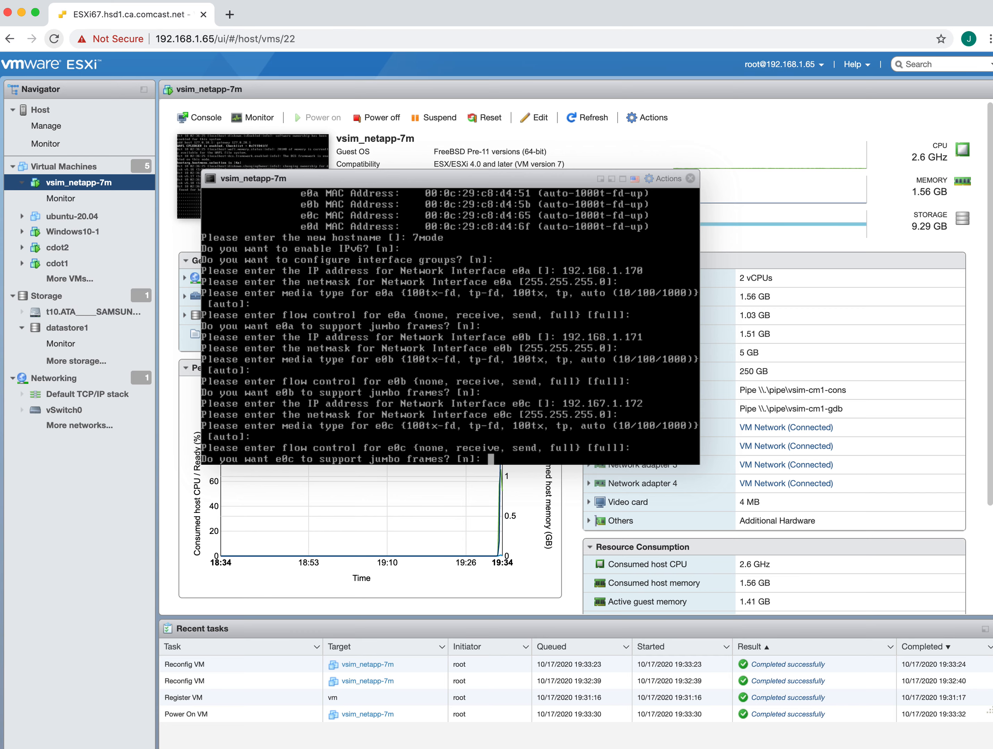
pyautogui.press('Return')
# Configure interface e0d with IP 192.168.1.173, netmask 255.255.255.0, media type auto, full flow control and no jumbo frames
pyautogui.write('19')
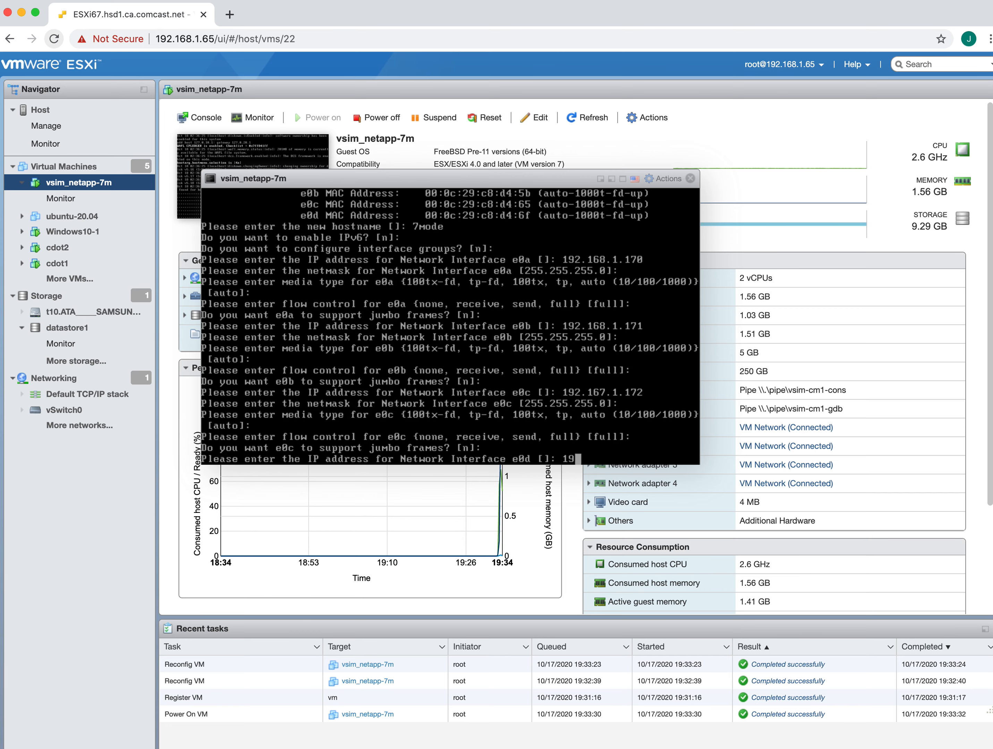
pyautogui.write('2.168.1.173')
pyautogui.press('Return')
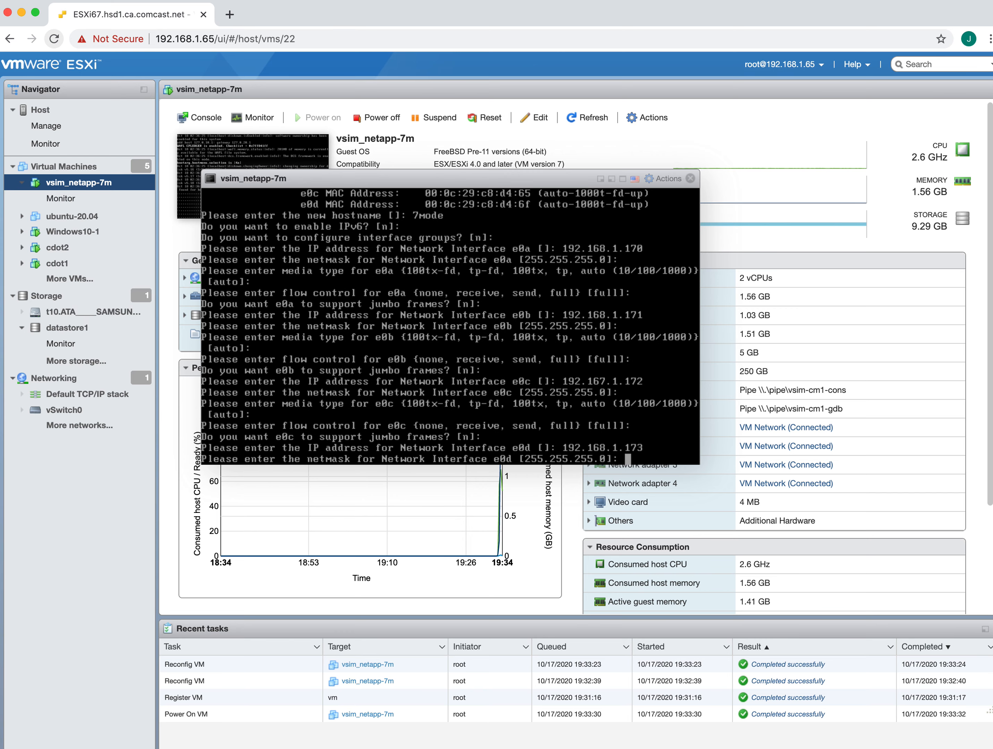
pyautogui.press('Return')
pyautogui.press('Return')
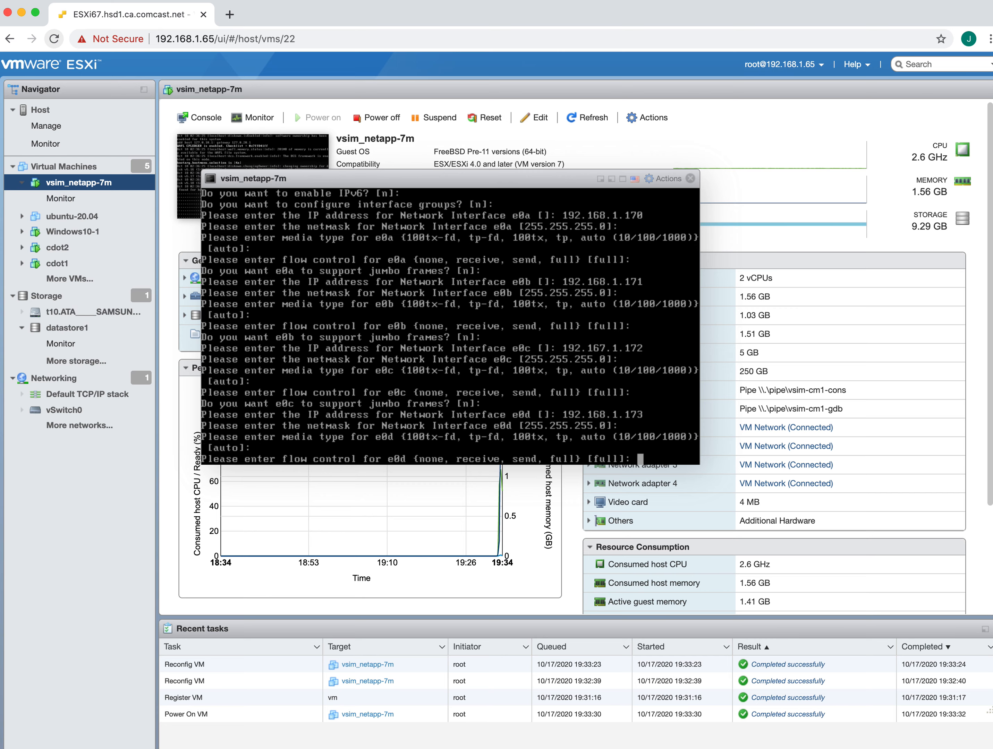
pyautogui.press('Return')
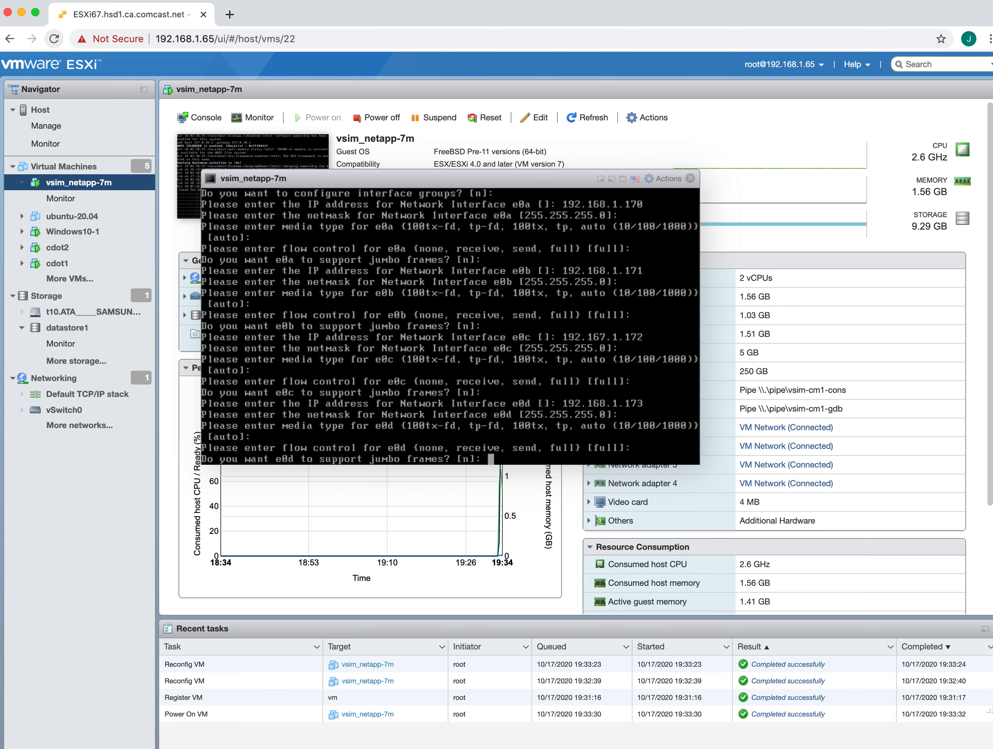
pyautogui.press('Return')
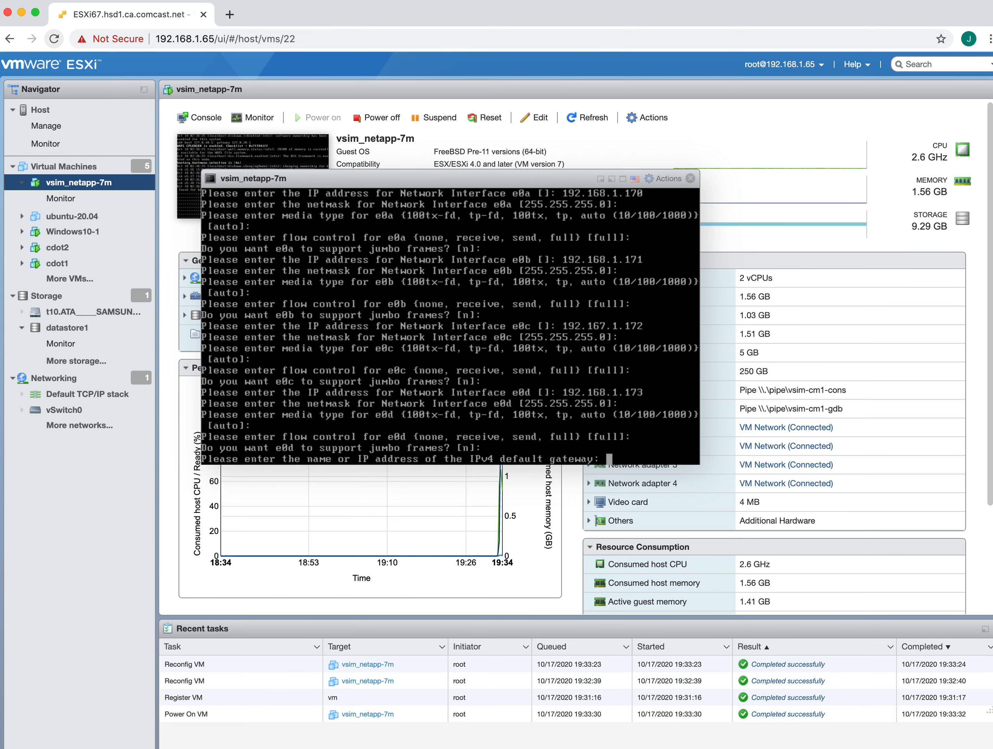
# Set the IPv4 default gateway to 192.168.1.1 and leave the administration host blank
pyautogui.write('192.168.1.1')
pyautogui.press('Return')
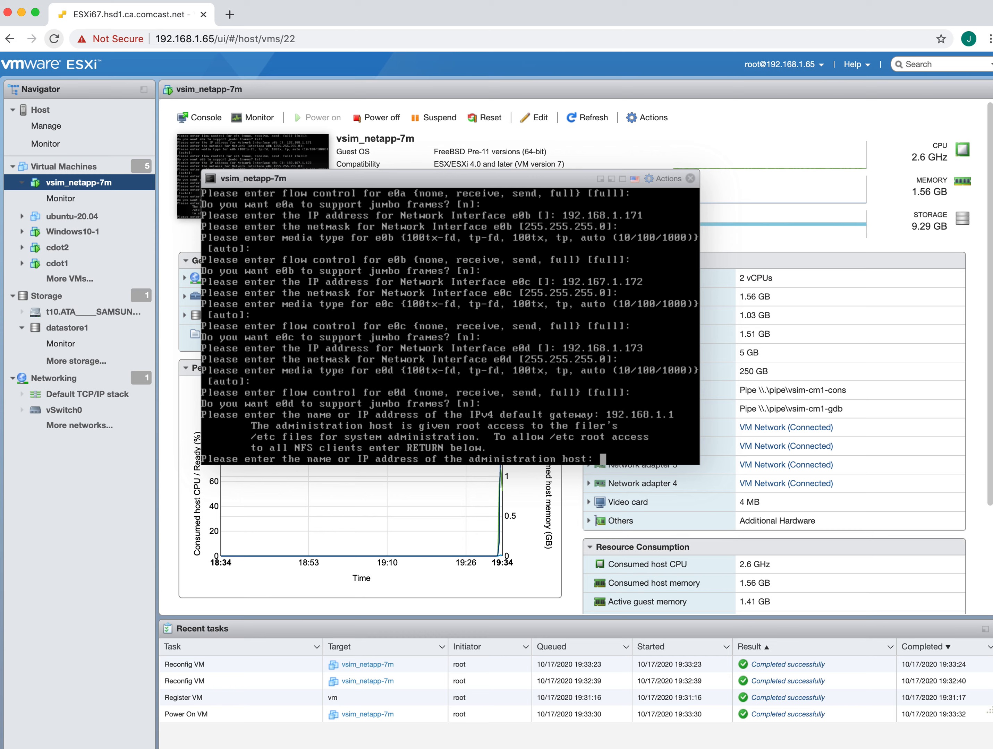
pyautogui.press('Return')
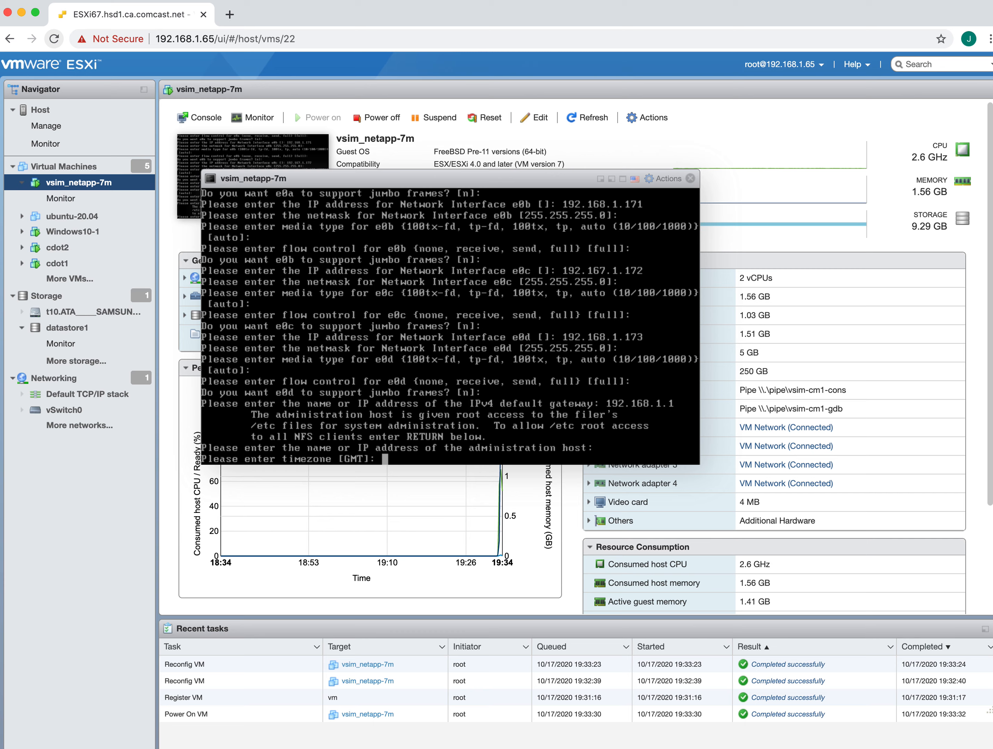
# Set the timezone to America/Los_Angeles and the filer location to VM
pyautogui.write('America/Los_Angeles')
pyautogui.press('Return')
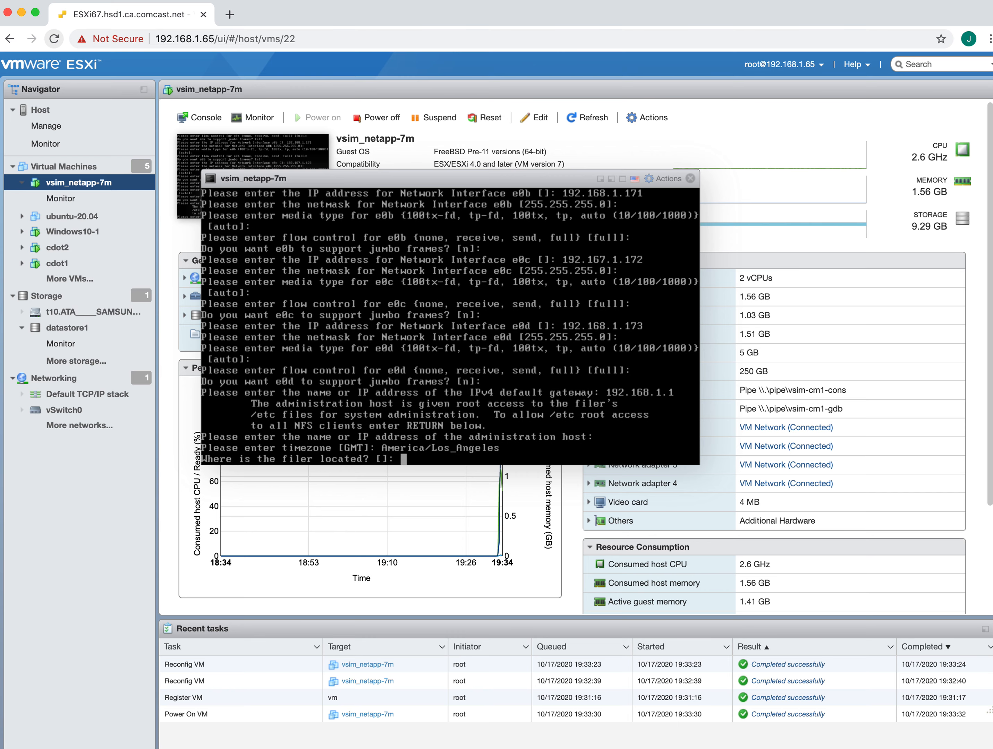
pyautogui.write('VM')
pyautogui.press('Return')
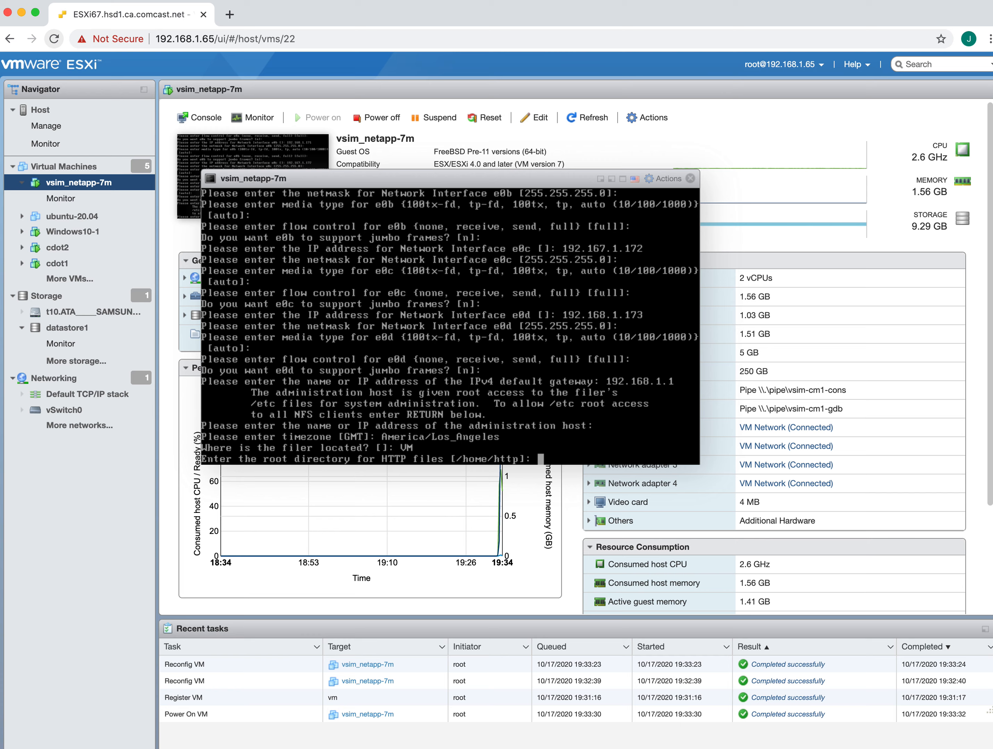
# Accept the defaults for the remaining setup prompts: HTTP root /home/http, and no DNS resolver, NIS client or Shelf Alternate Control Path Management interface
pyautogui.press('Return')
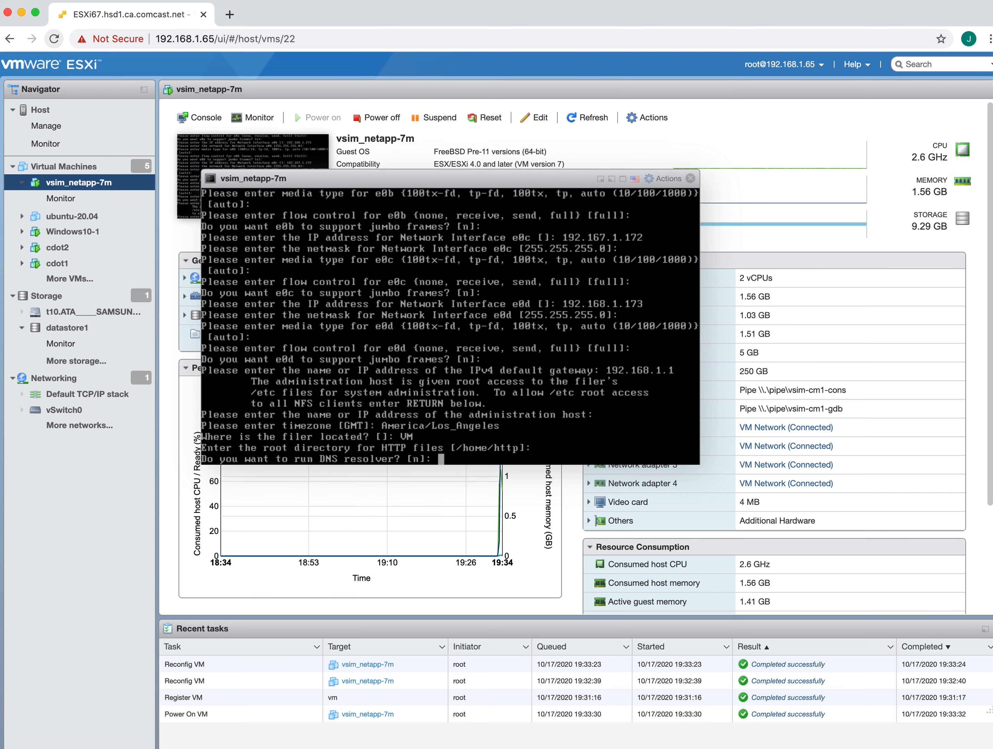
pyautogui.press('Return')
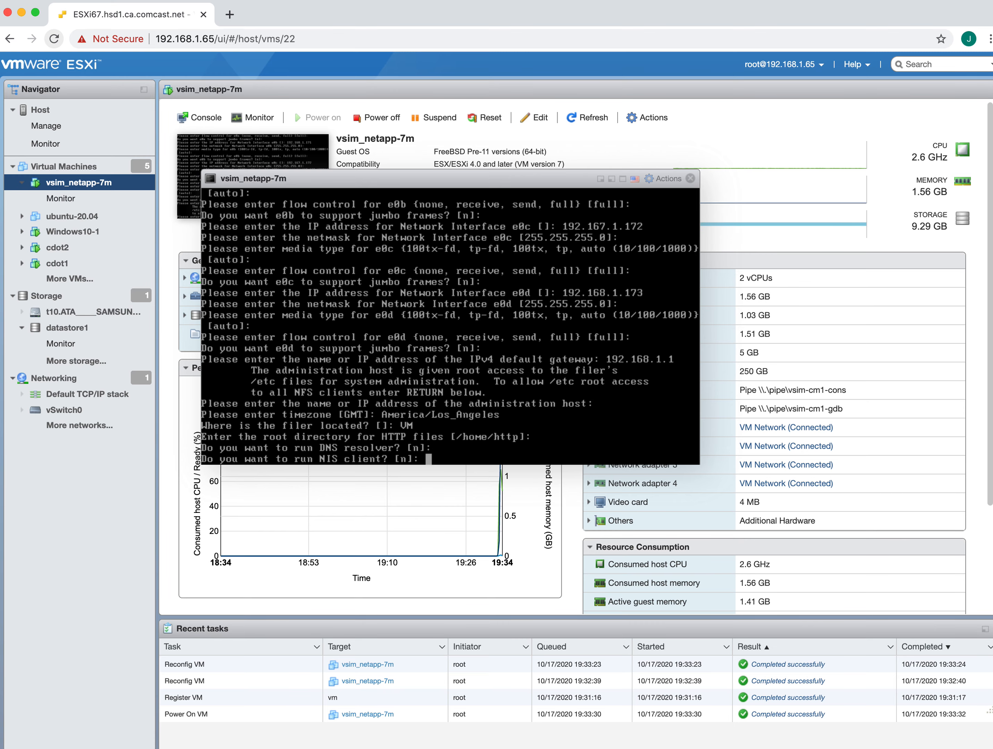
pyautogui.press('Return')
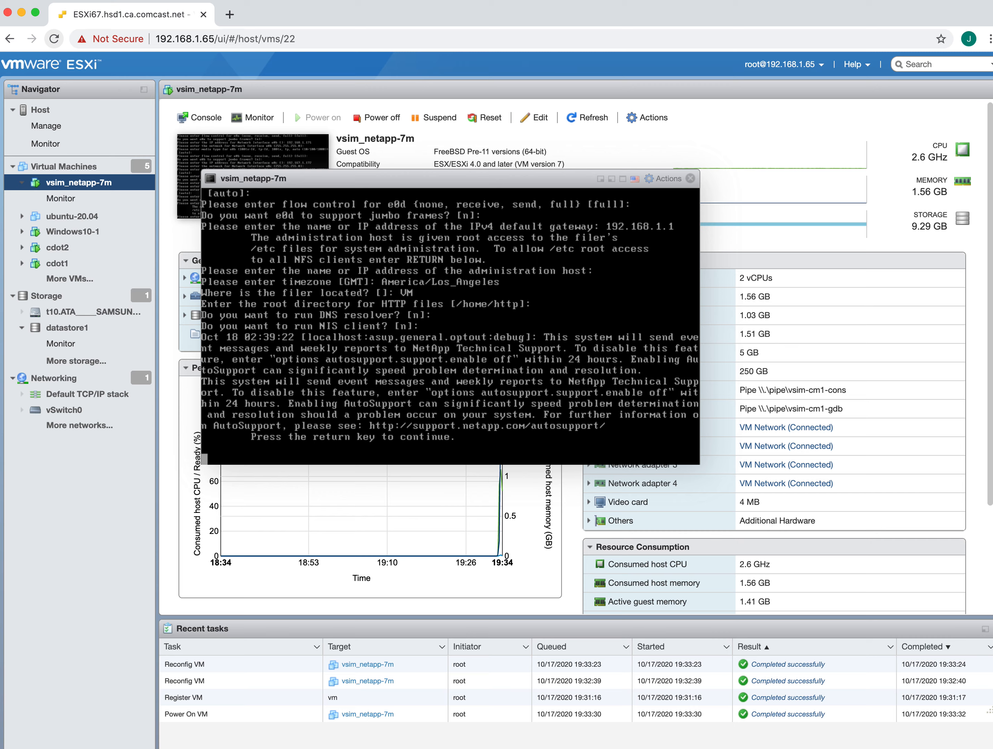
pyautogui.press('Return')
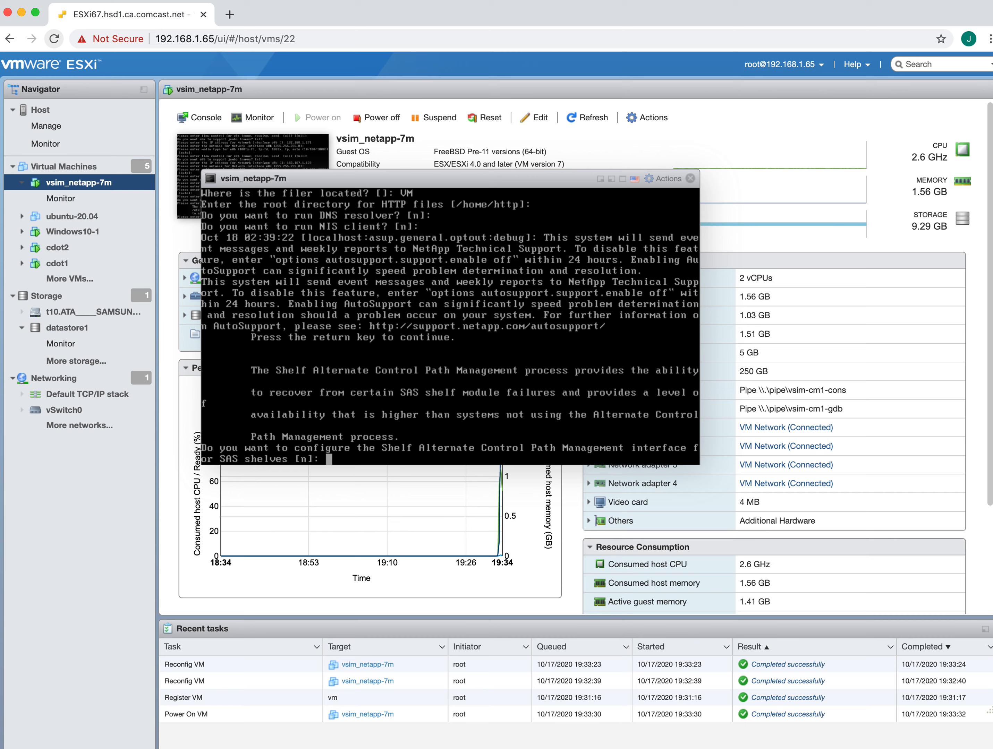
pyautogui.press('Return')
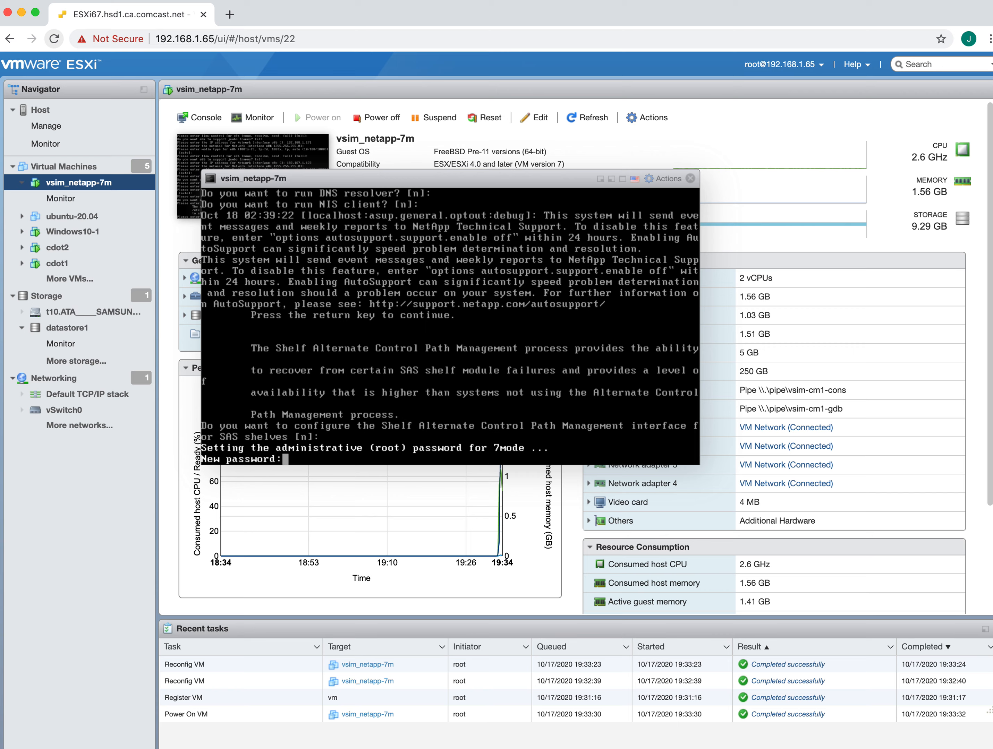
# Enter and retype the new administrative (root) password for 7mode
pyautogui.press('Return')
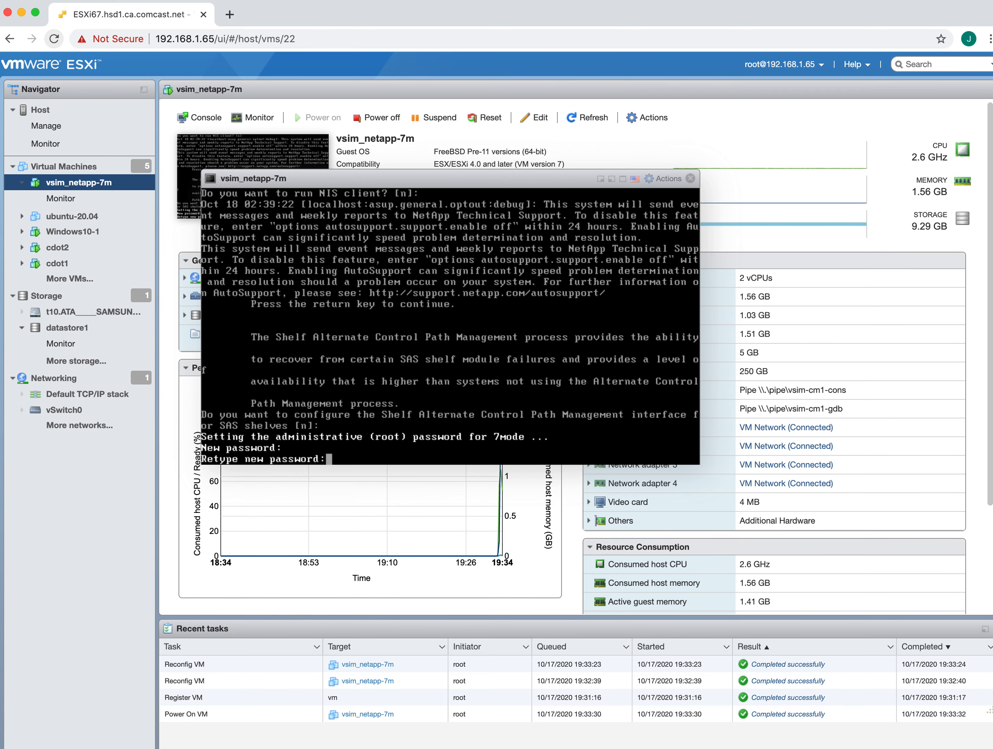
pyautogui.press('Return')
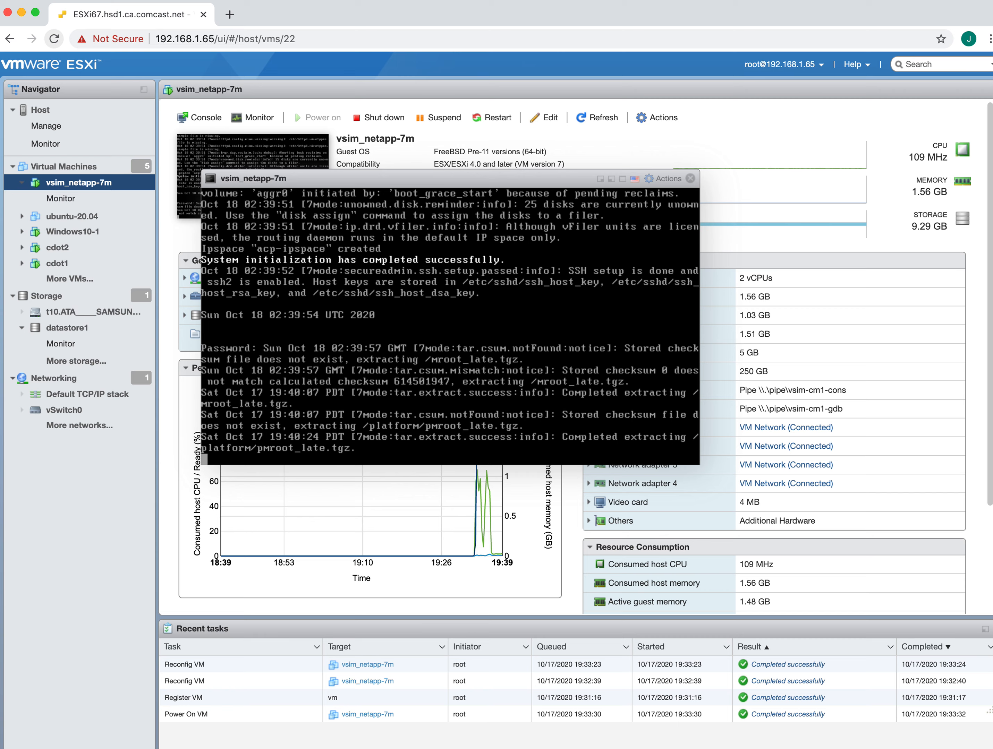
# Log in to the 7mode console with the root password and bring up the command prompt
pyautogui.press('Return')
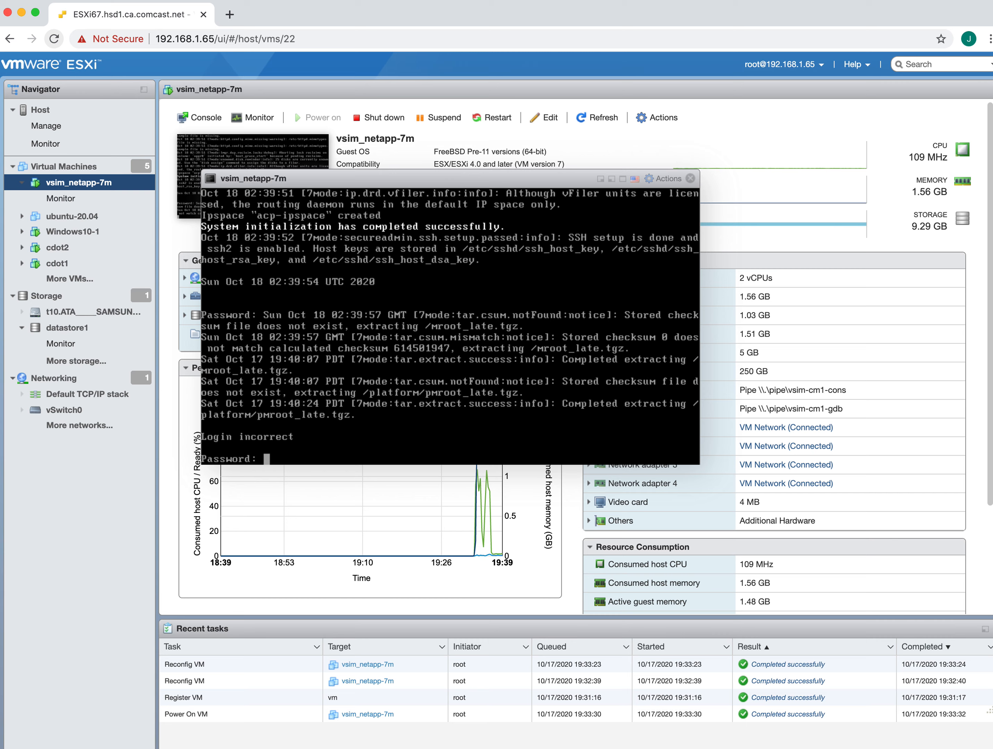
pyautogui.press('Return')
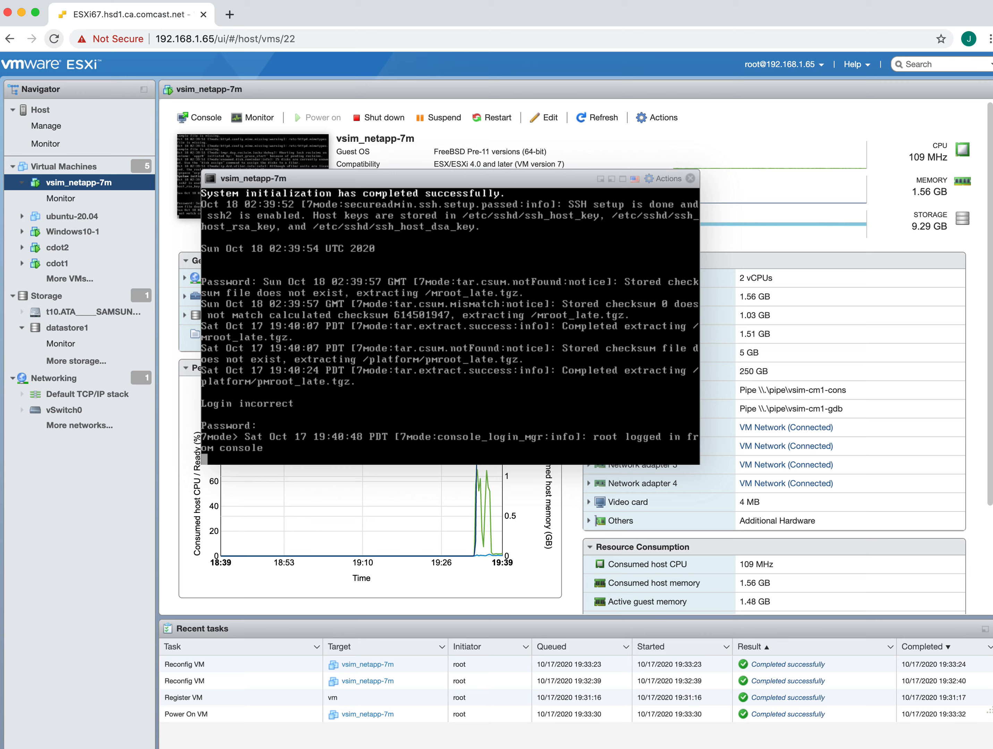
pyautogui.press('Return')
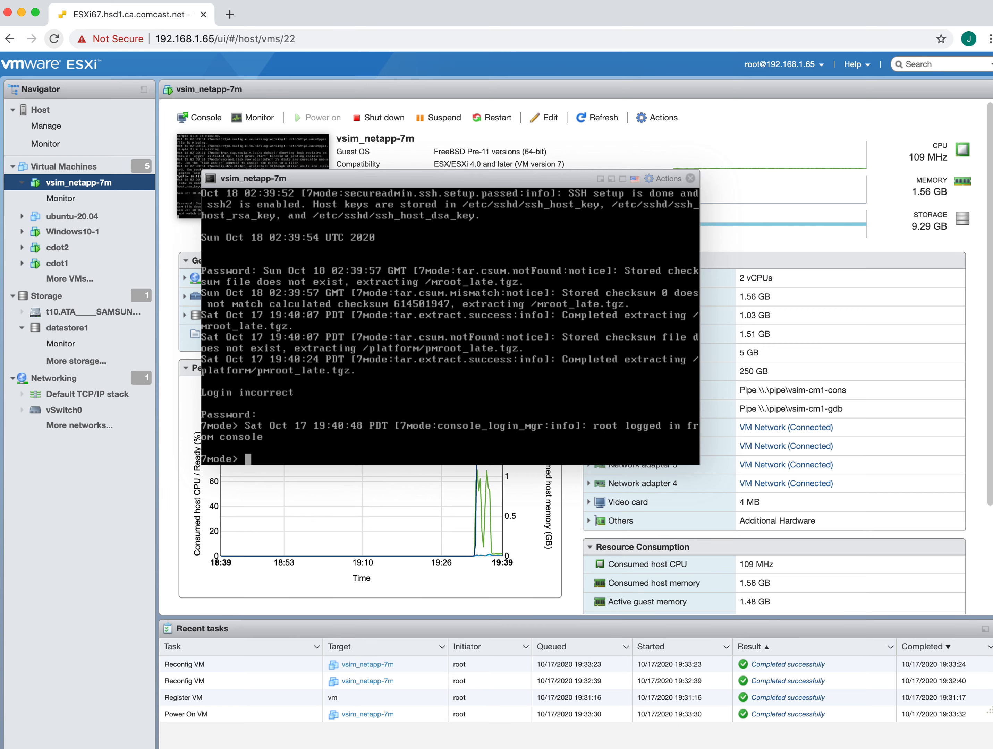
# Switch to a new default-profile terminal window on the local computer, enlarging the window and increasing its text size three steps
pyautogui.rightClick(67, 748)
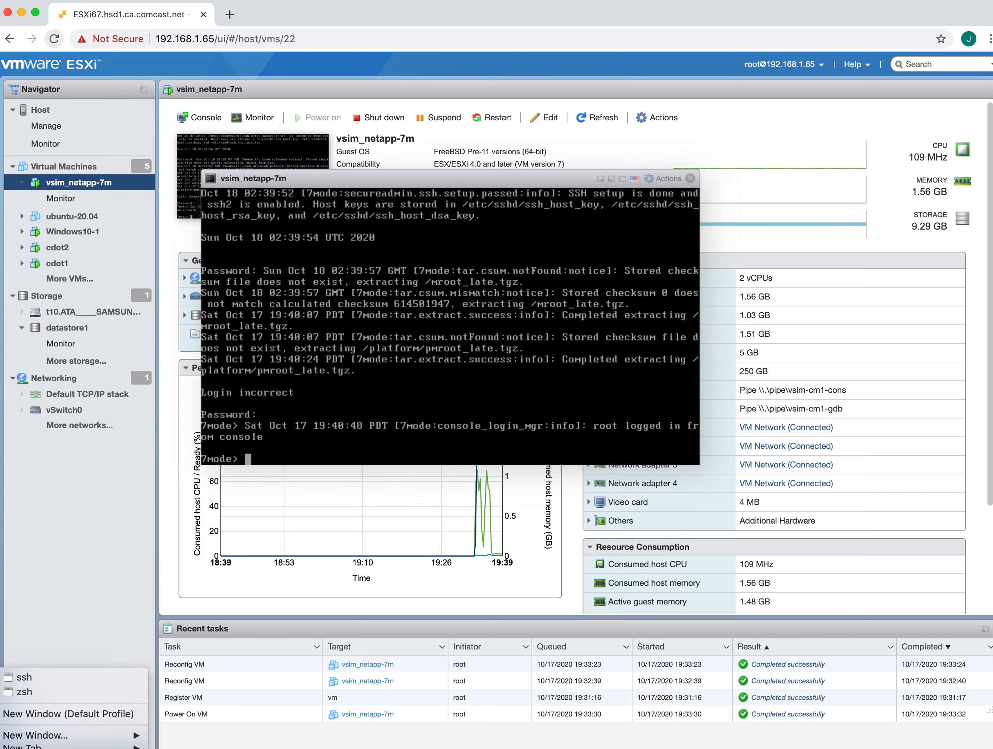
pyautogui.moveTo(136, 736)
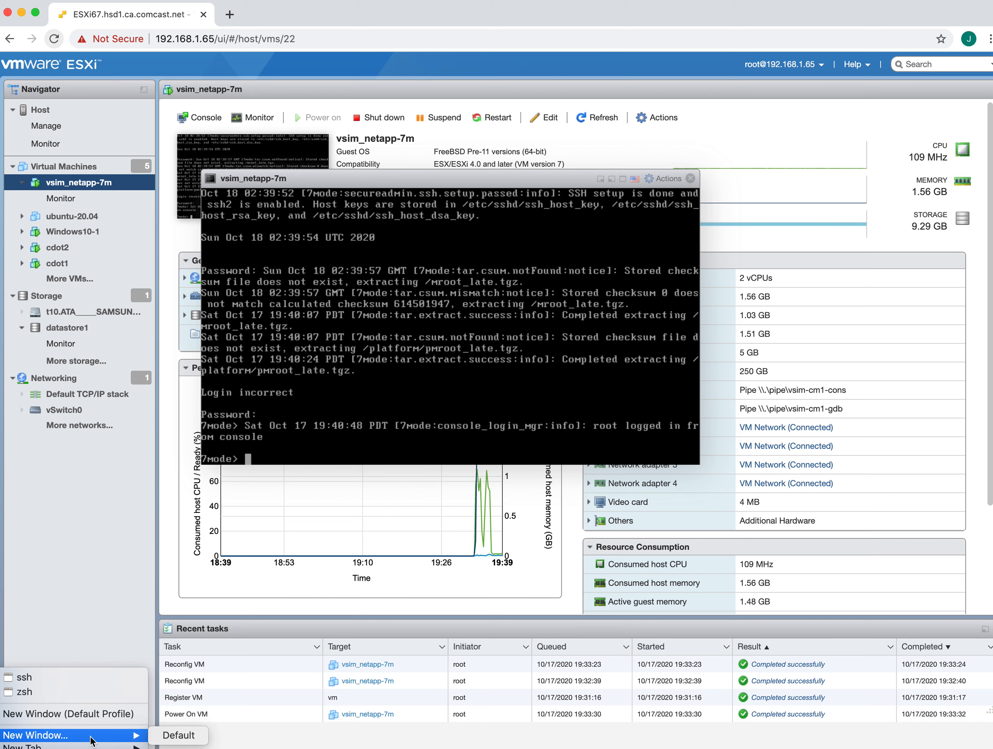
pyautogui.click(180, 740)
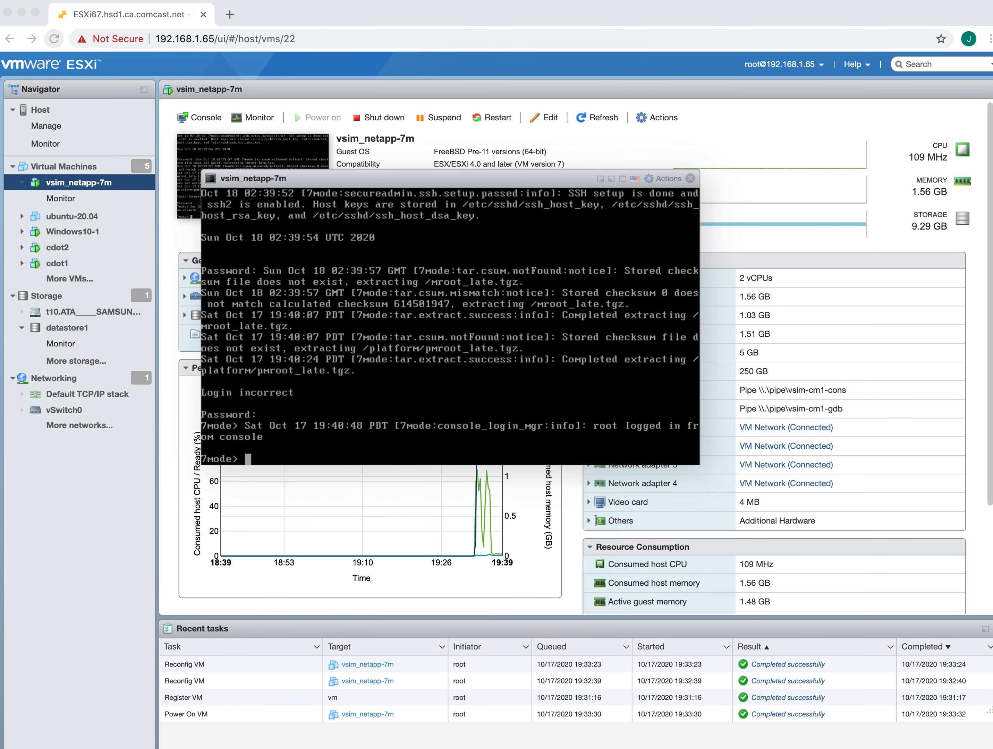
pyautogui.moveTo(0, 324); pyautogui.dragTo(477, 114)
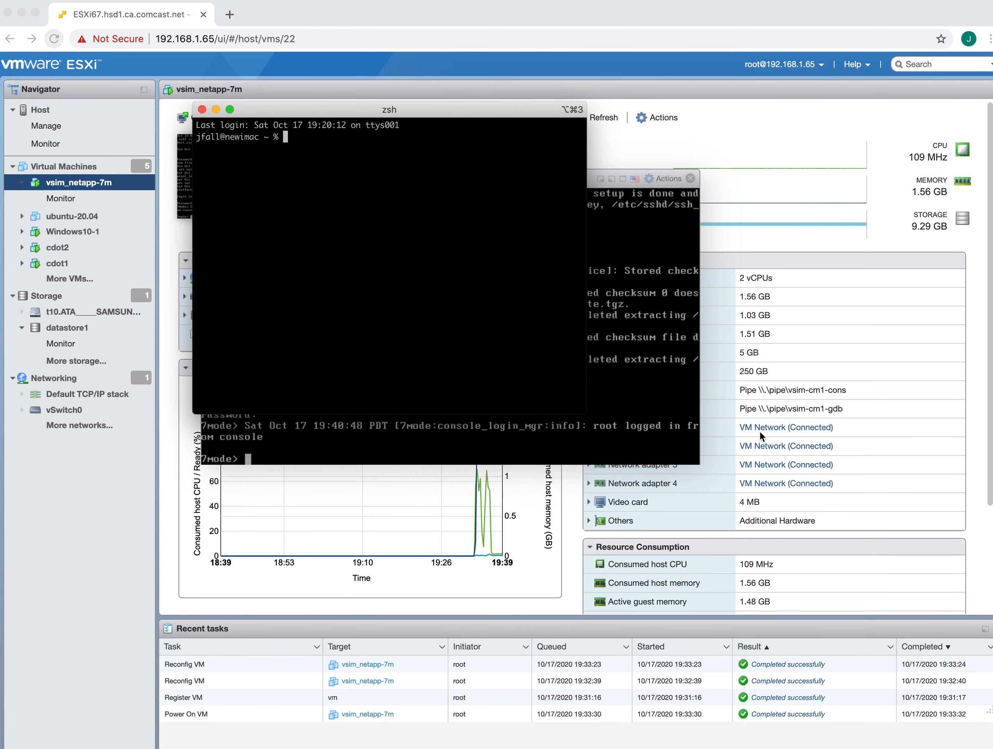
pyautogui.moveTo(586, 413); pyautogui.dragTo(922, 656)
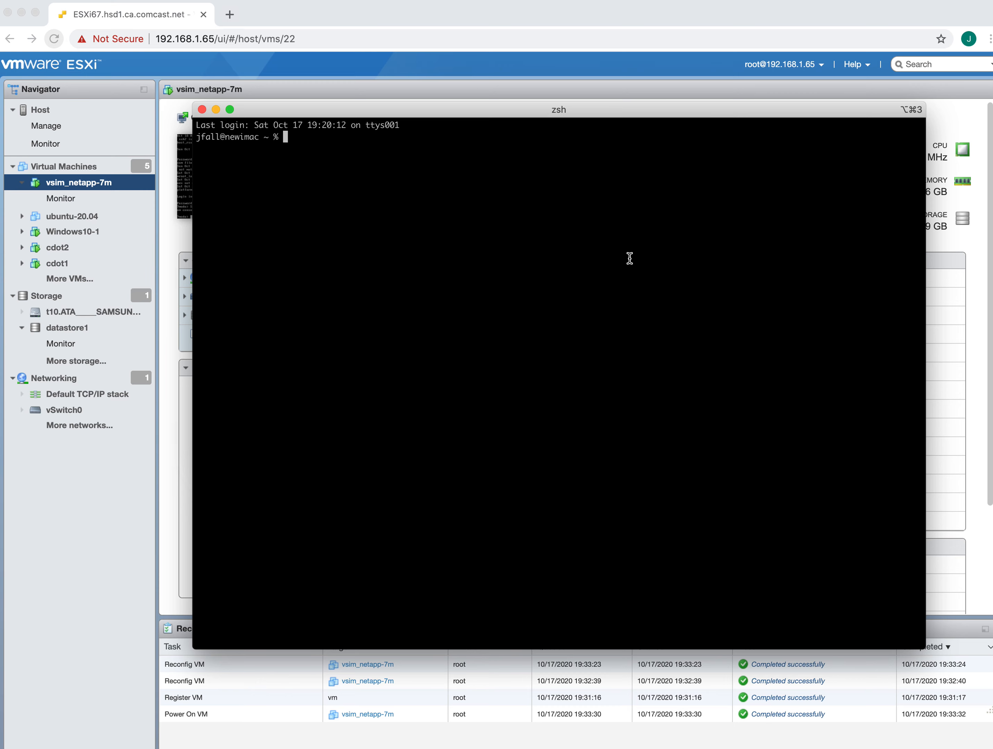
pyautogui.press('super+plus')
pyautogui.press('super+plus')
pyautogui.press('super+plus')
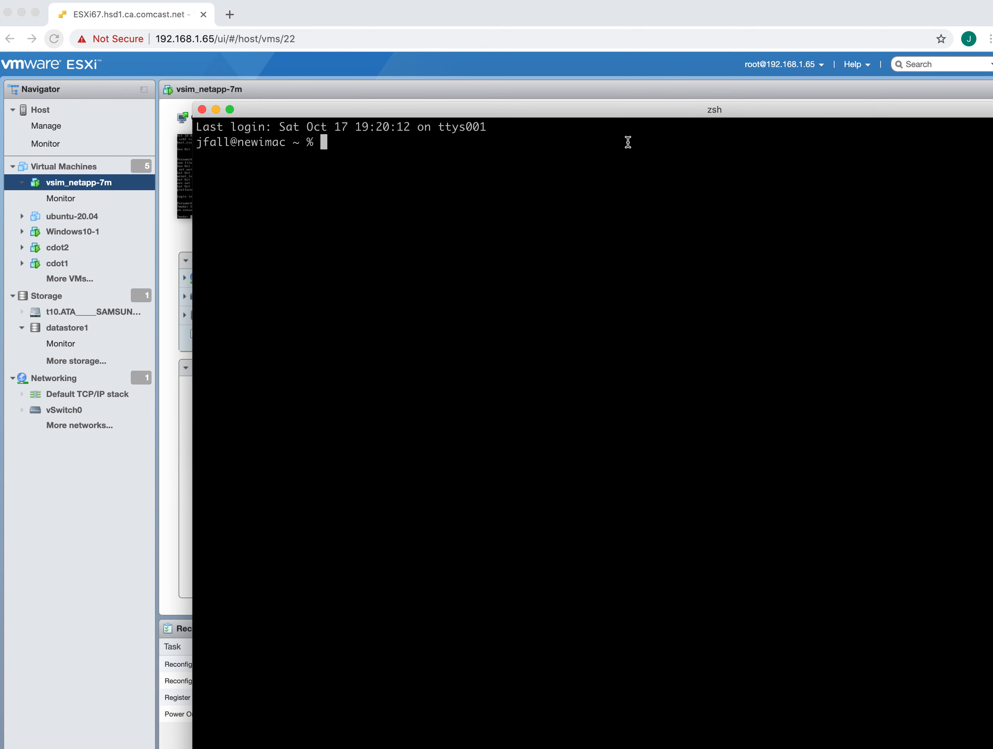
pyautogui.moveTo(637, 106); pyautogui.dragTo(450, 50)
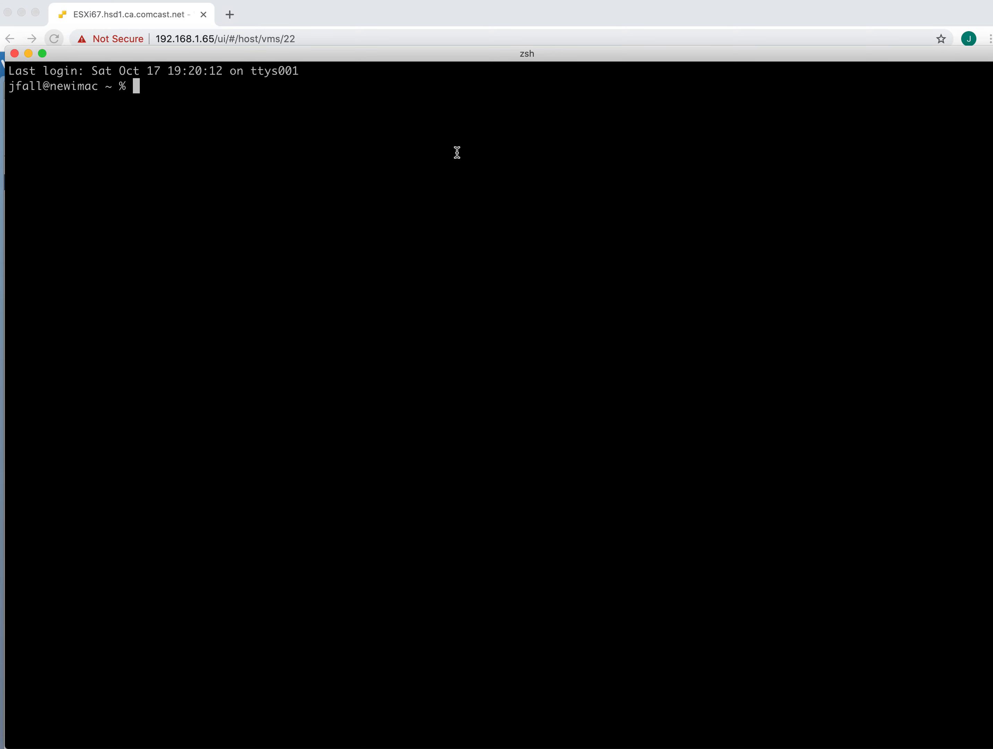
# Change to the .ssh directory in the home folder and print the working directory path
pyautogui.write('cd .ssh')
pyautogui.press('Return')
pyautogui.write('pwd')
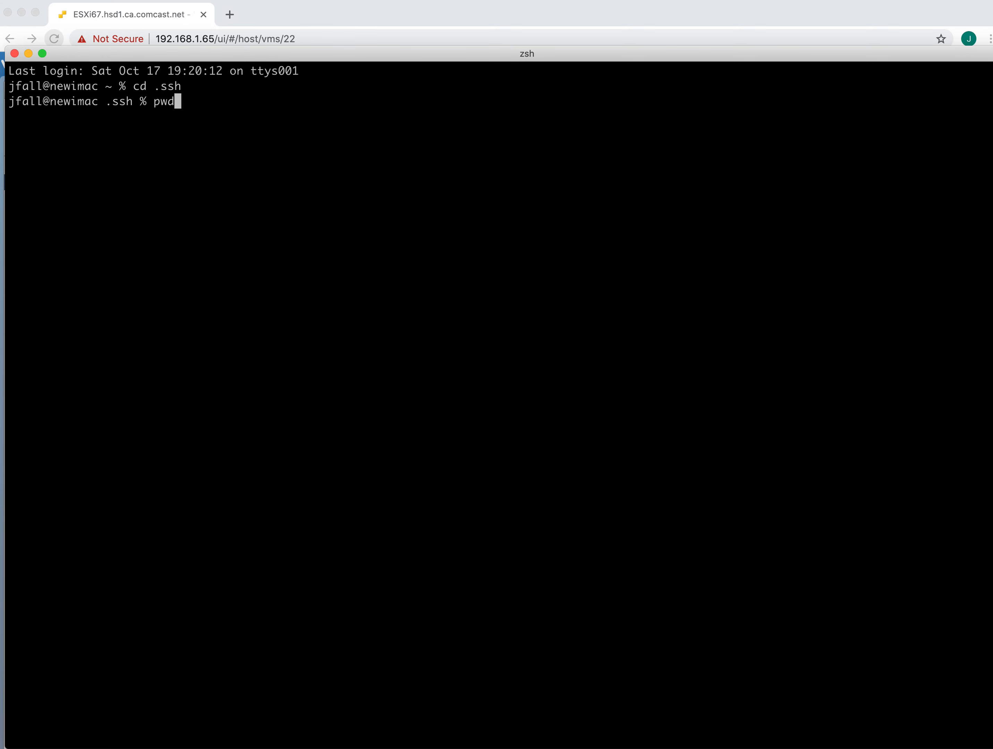
pyautogui.press('Return')
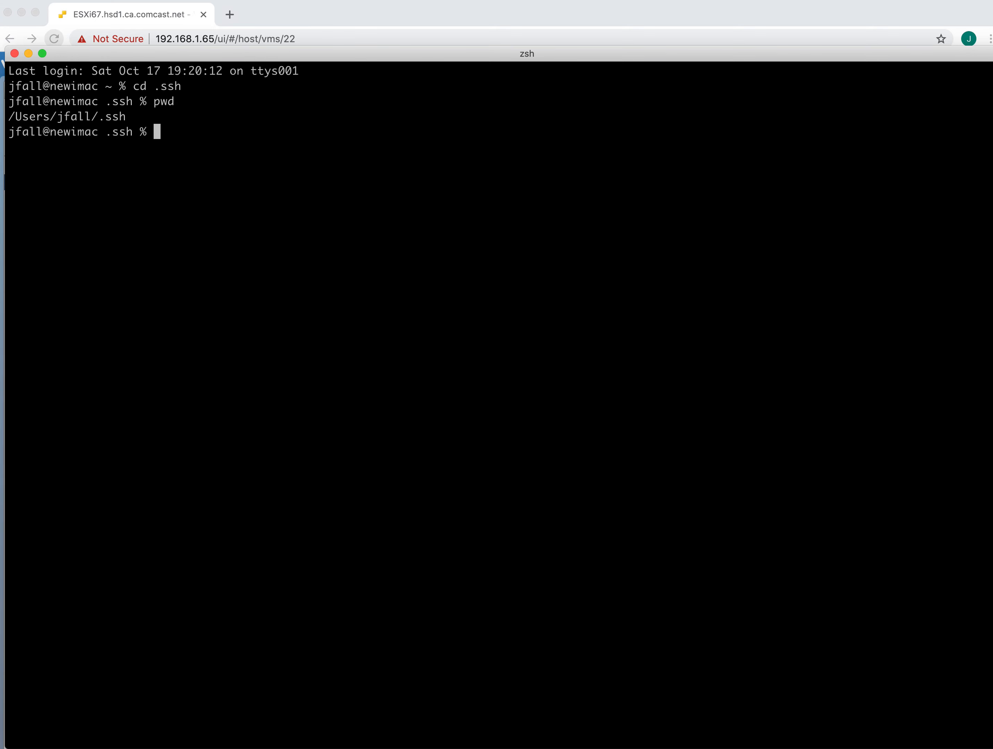